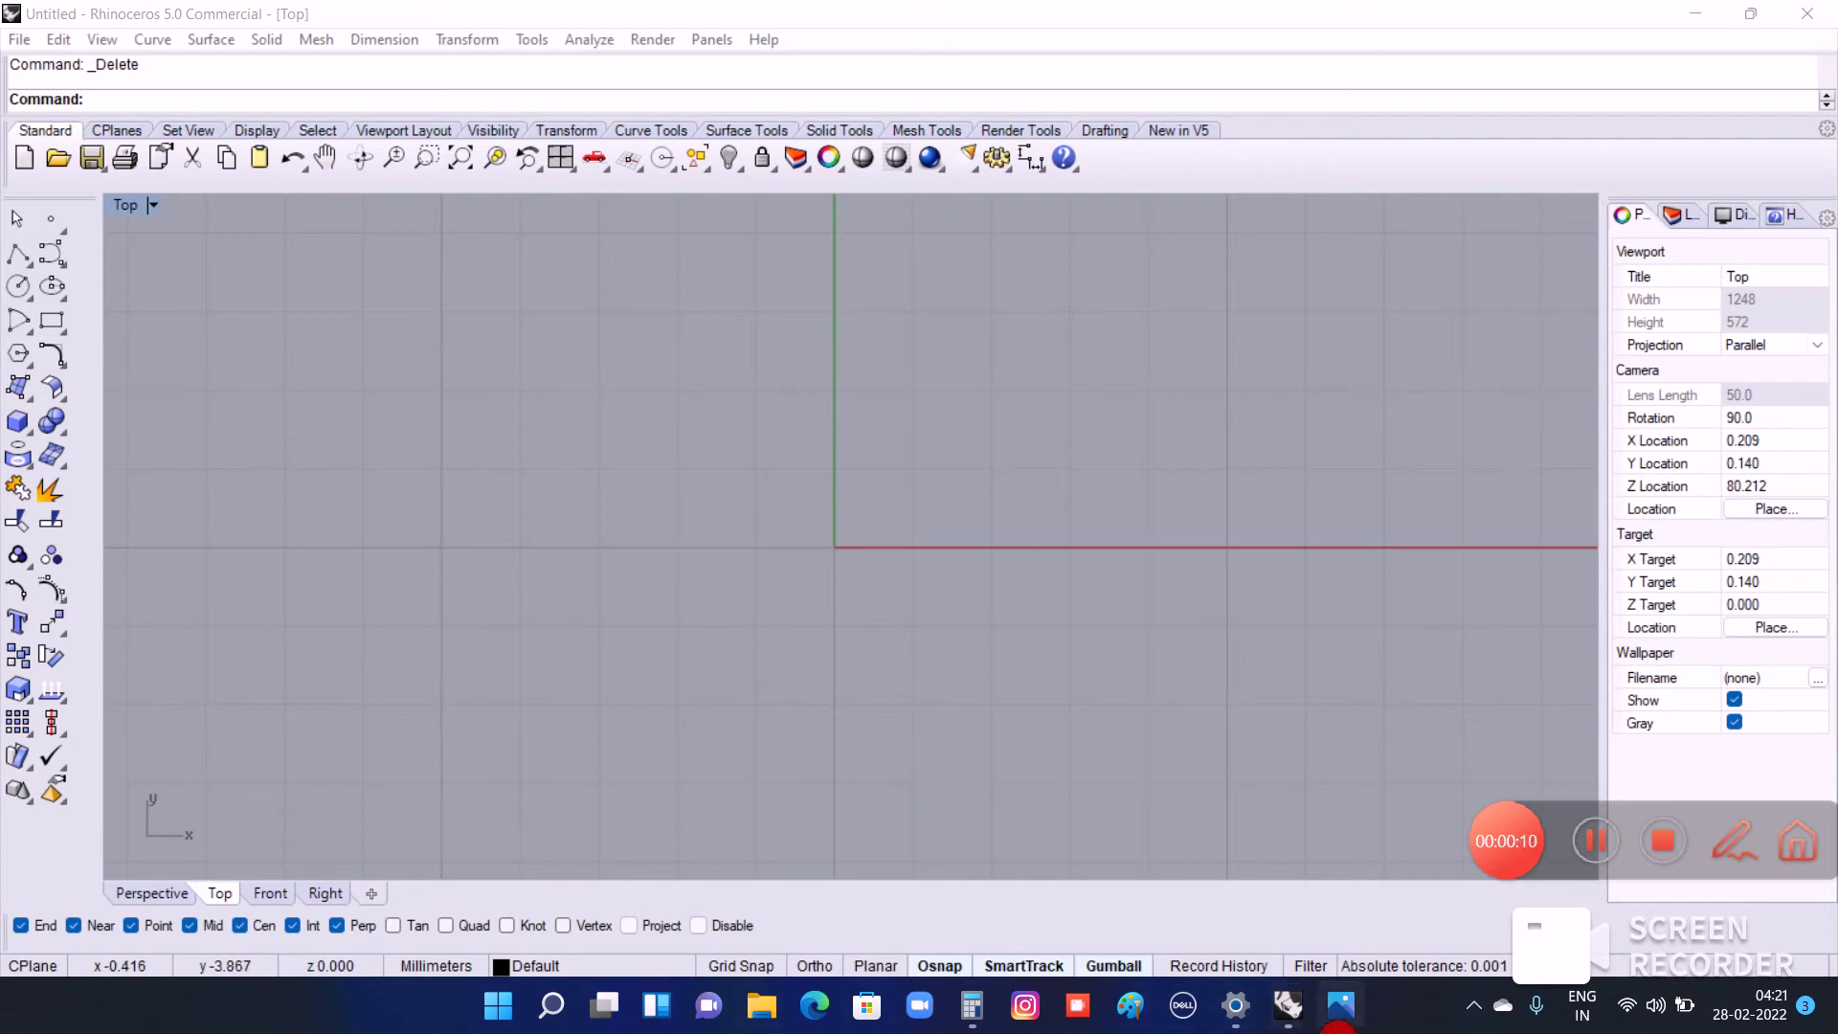
Step: Check the mm-to-carat chart, then draw and select a 4 mm-diameter circle centred on the origin
click(1343, 1008)
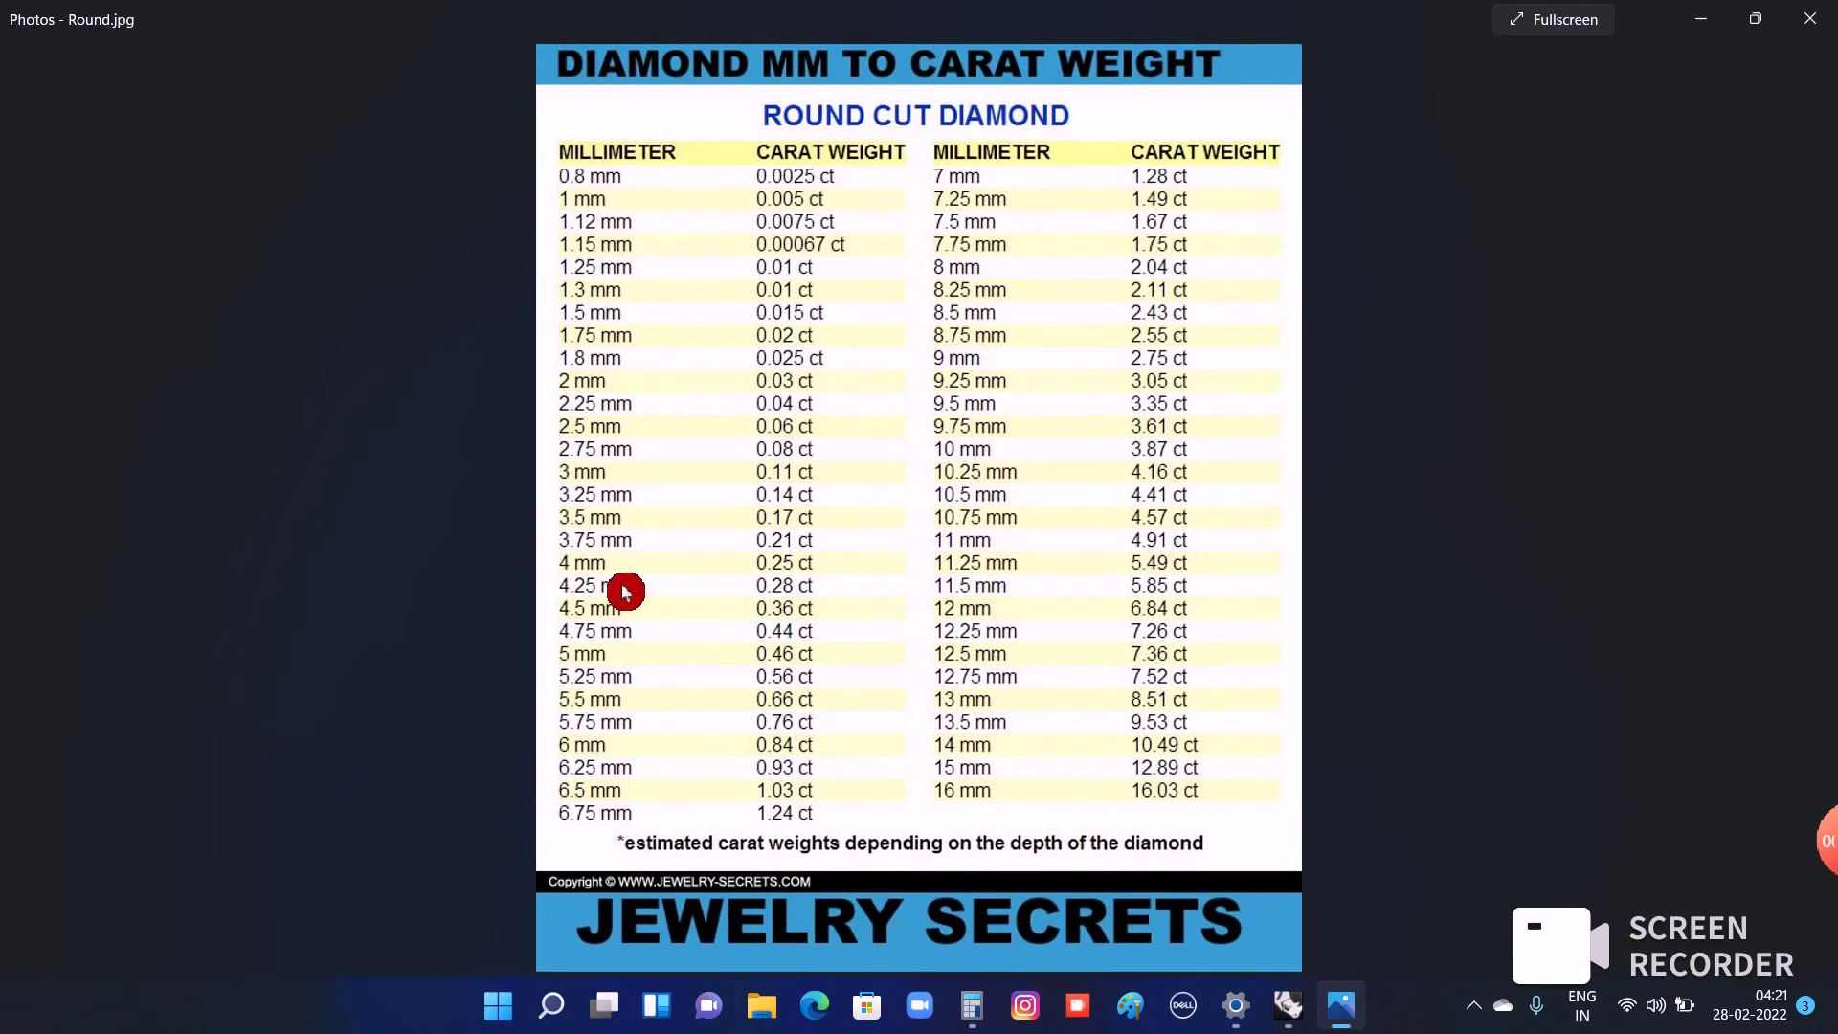
click(1710, 28)
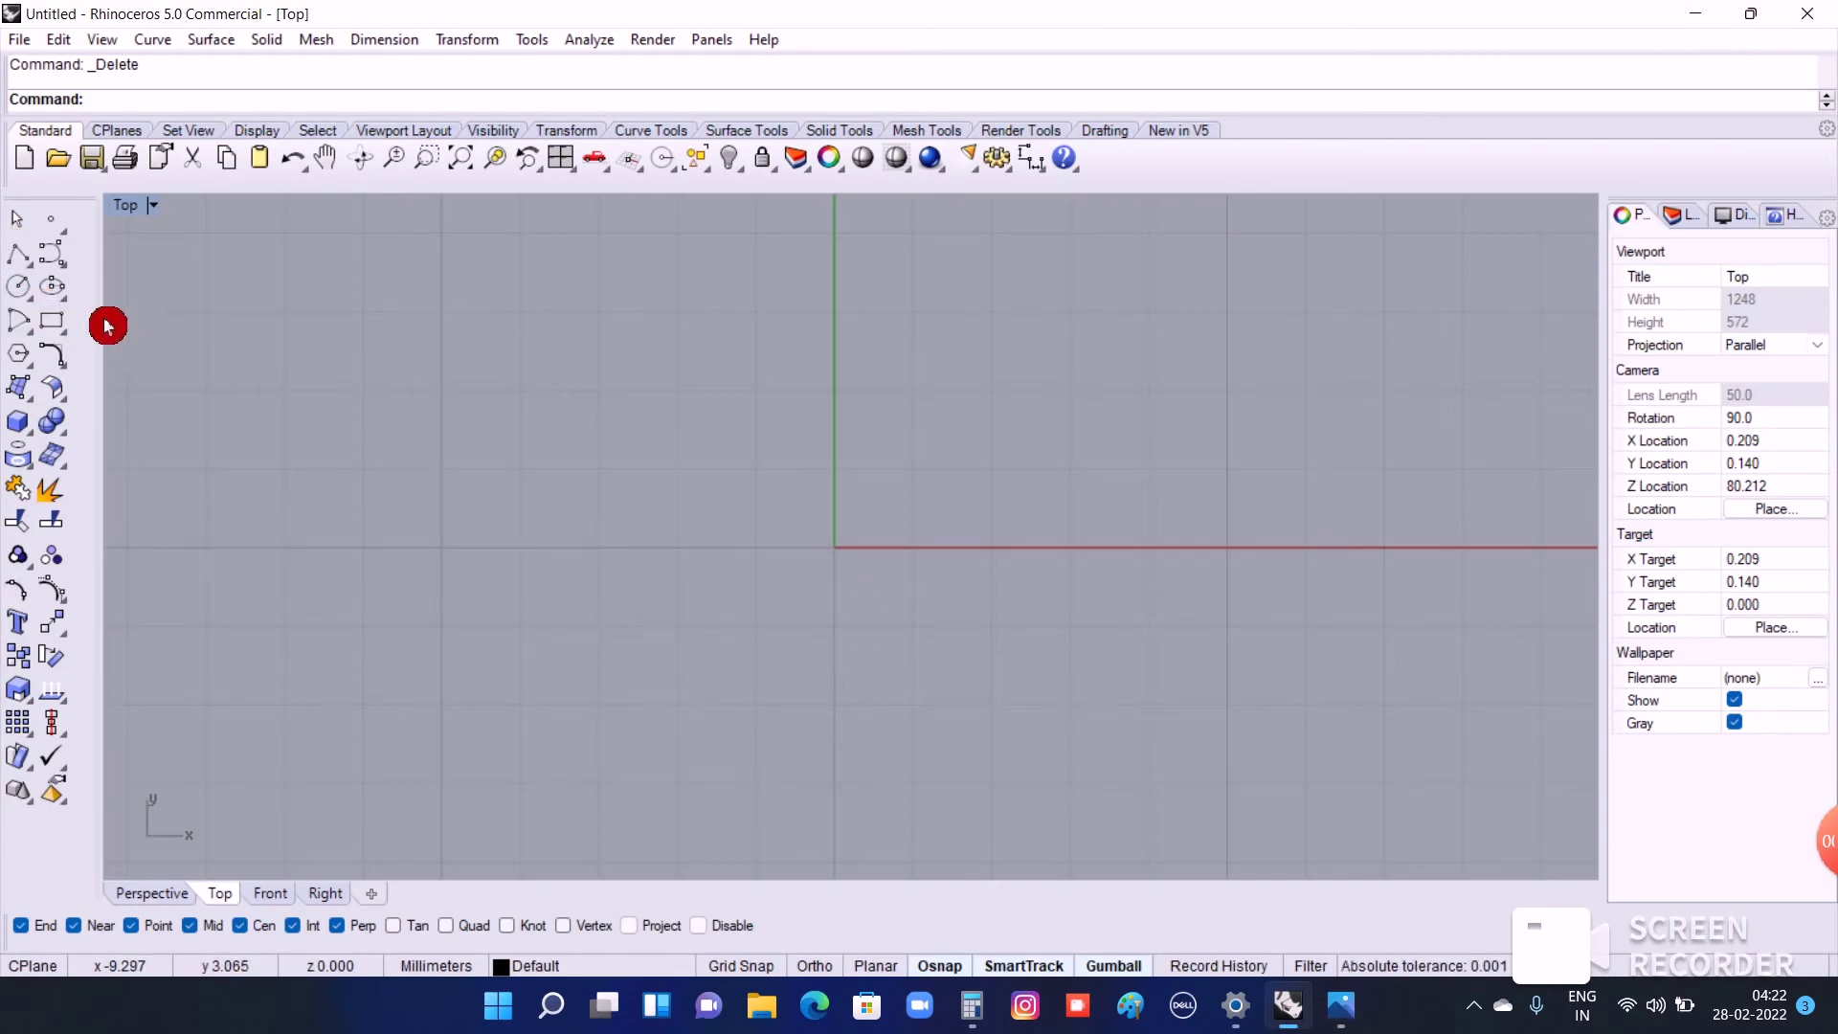
click(19, 285)
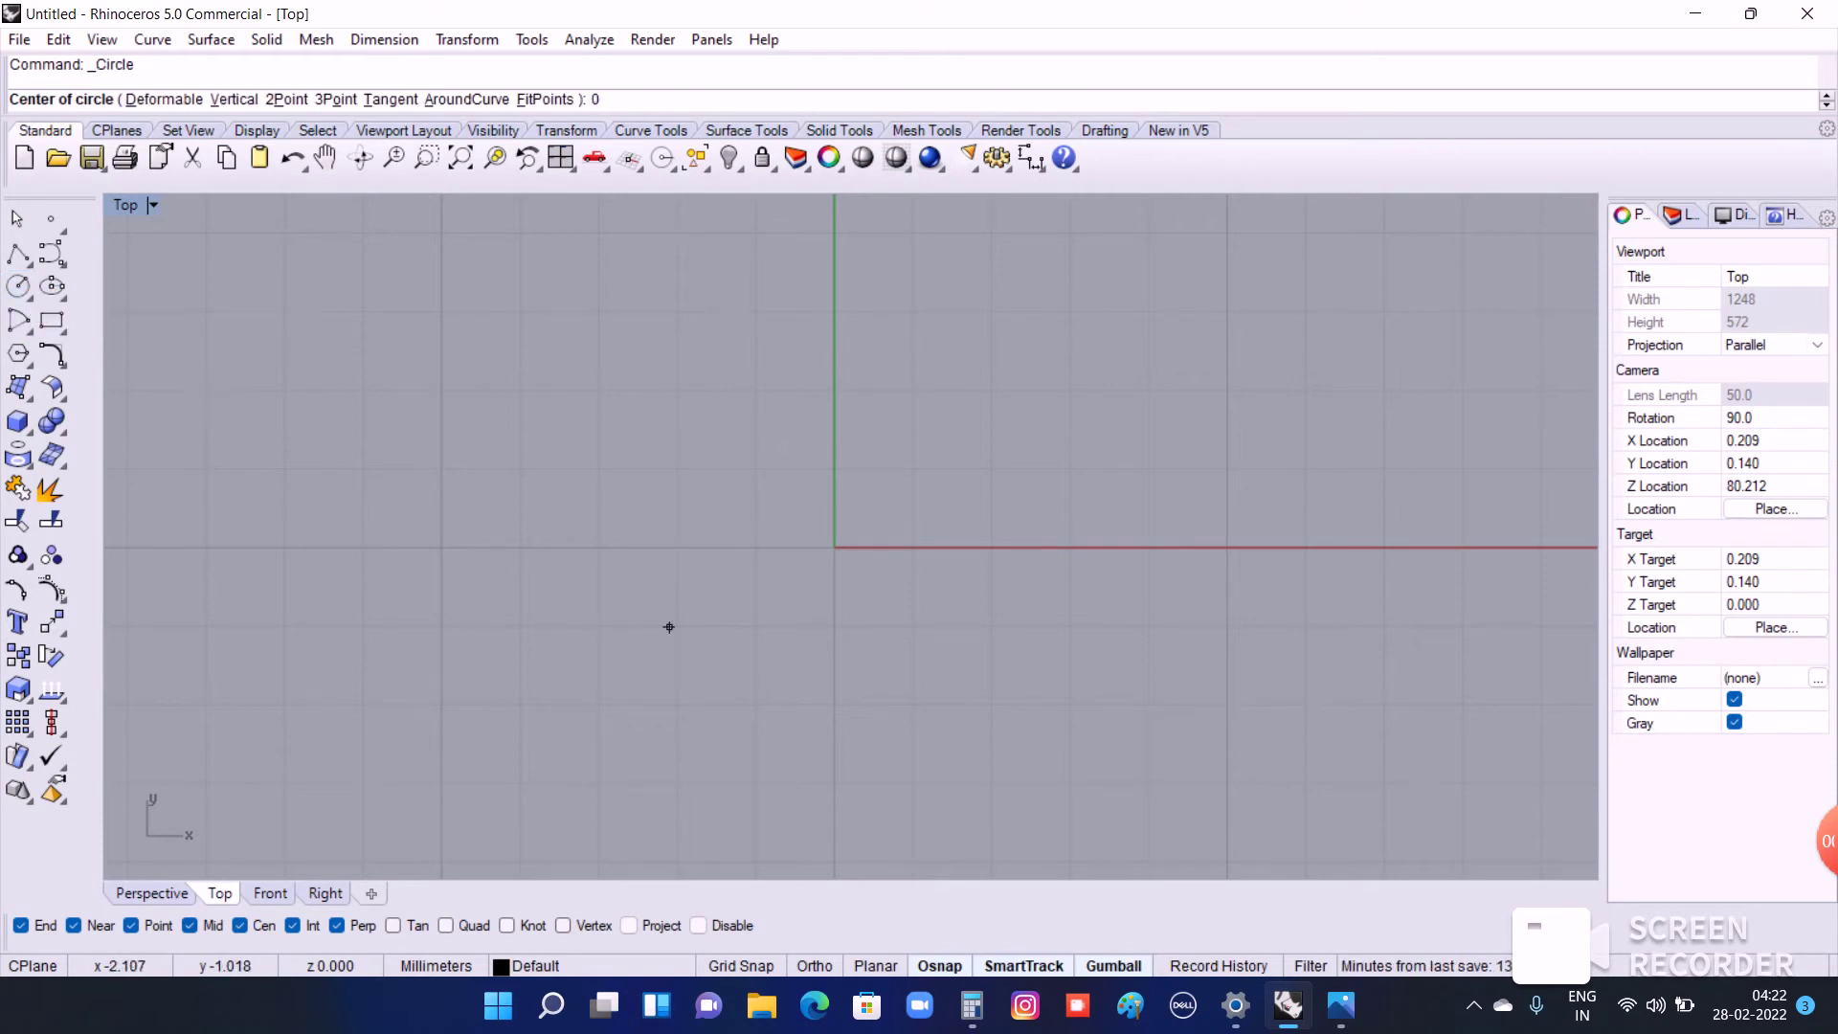
key(Return)
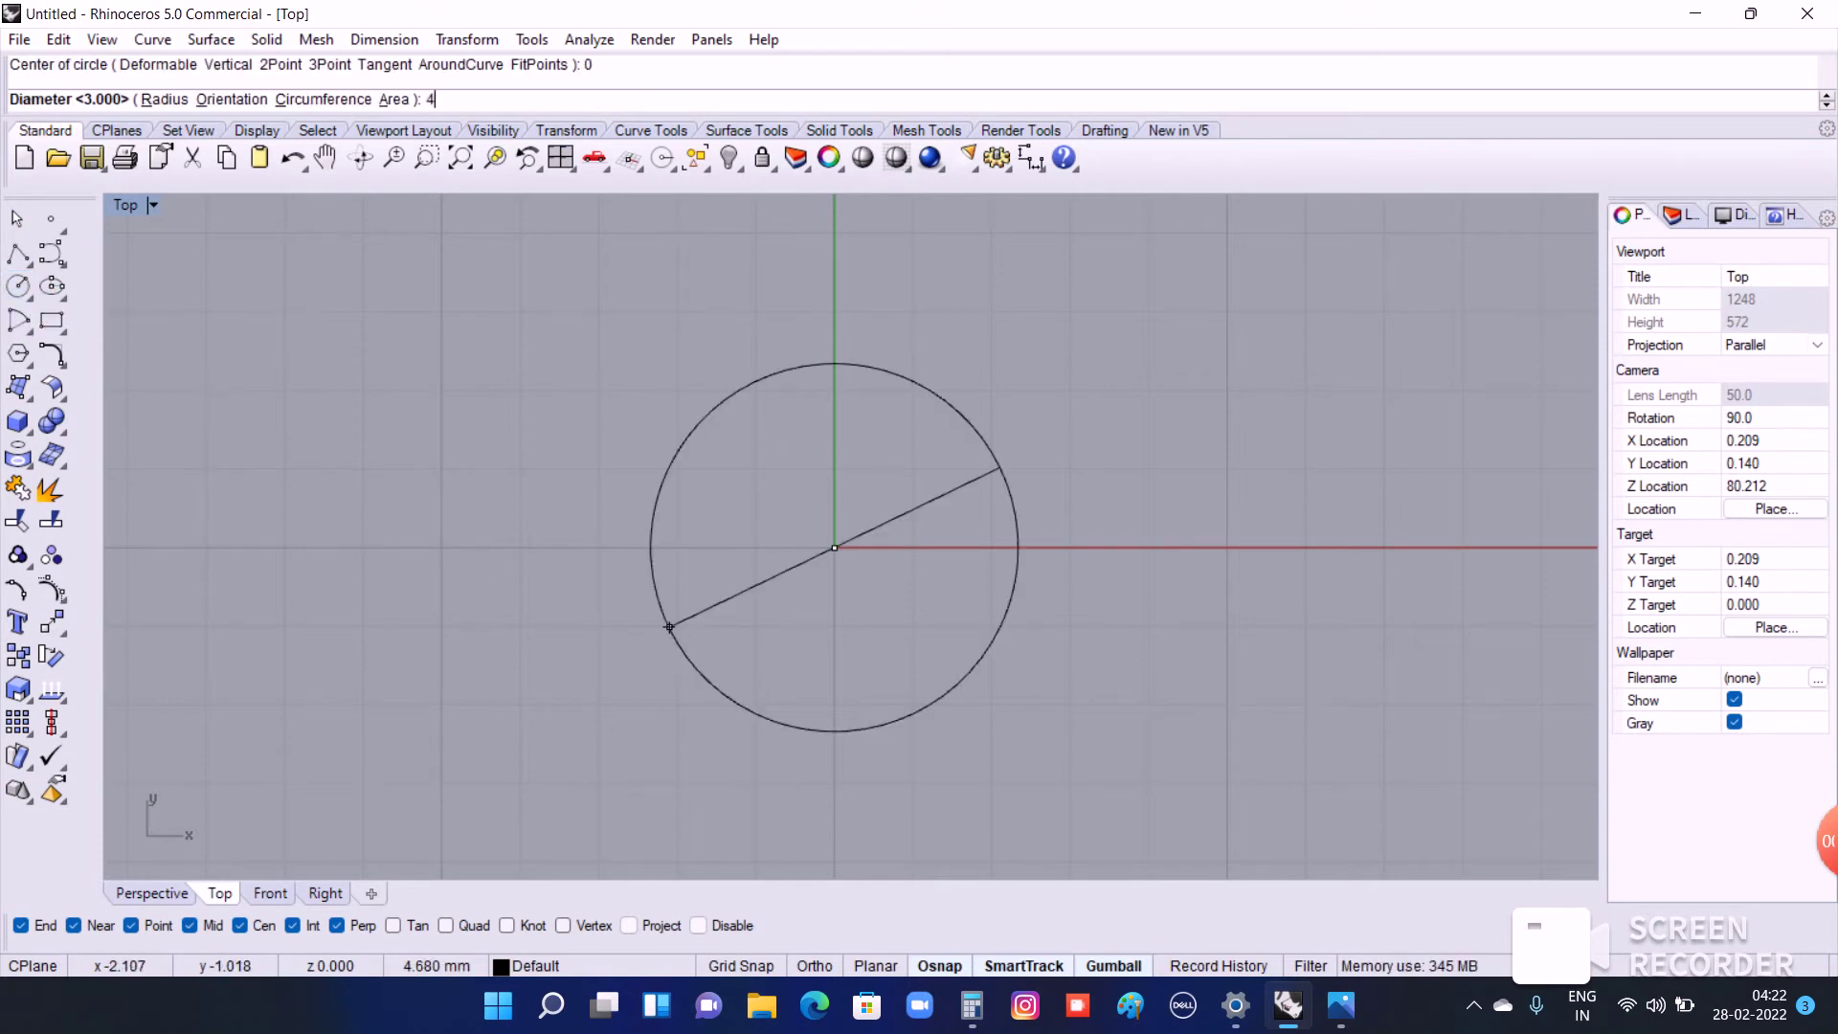
right_click(685, 642)
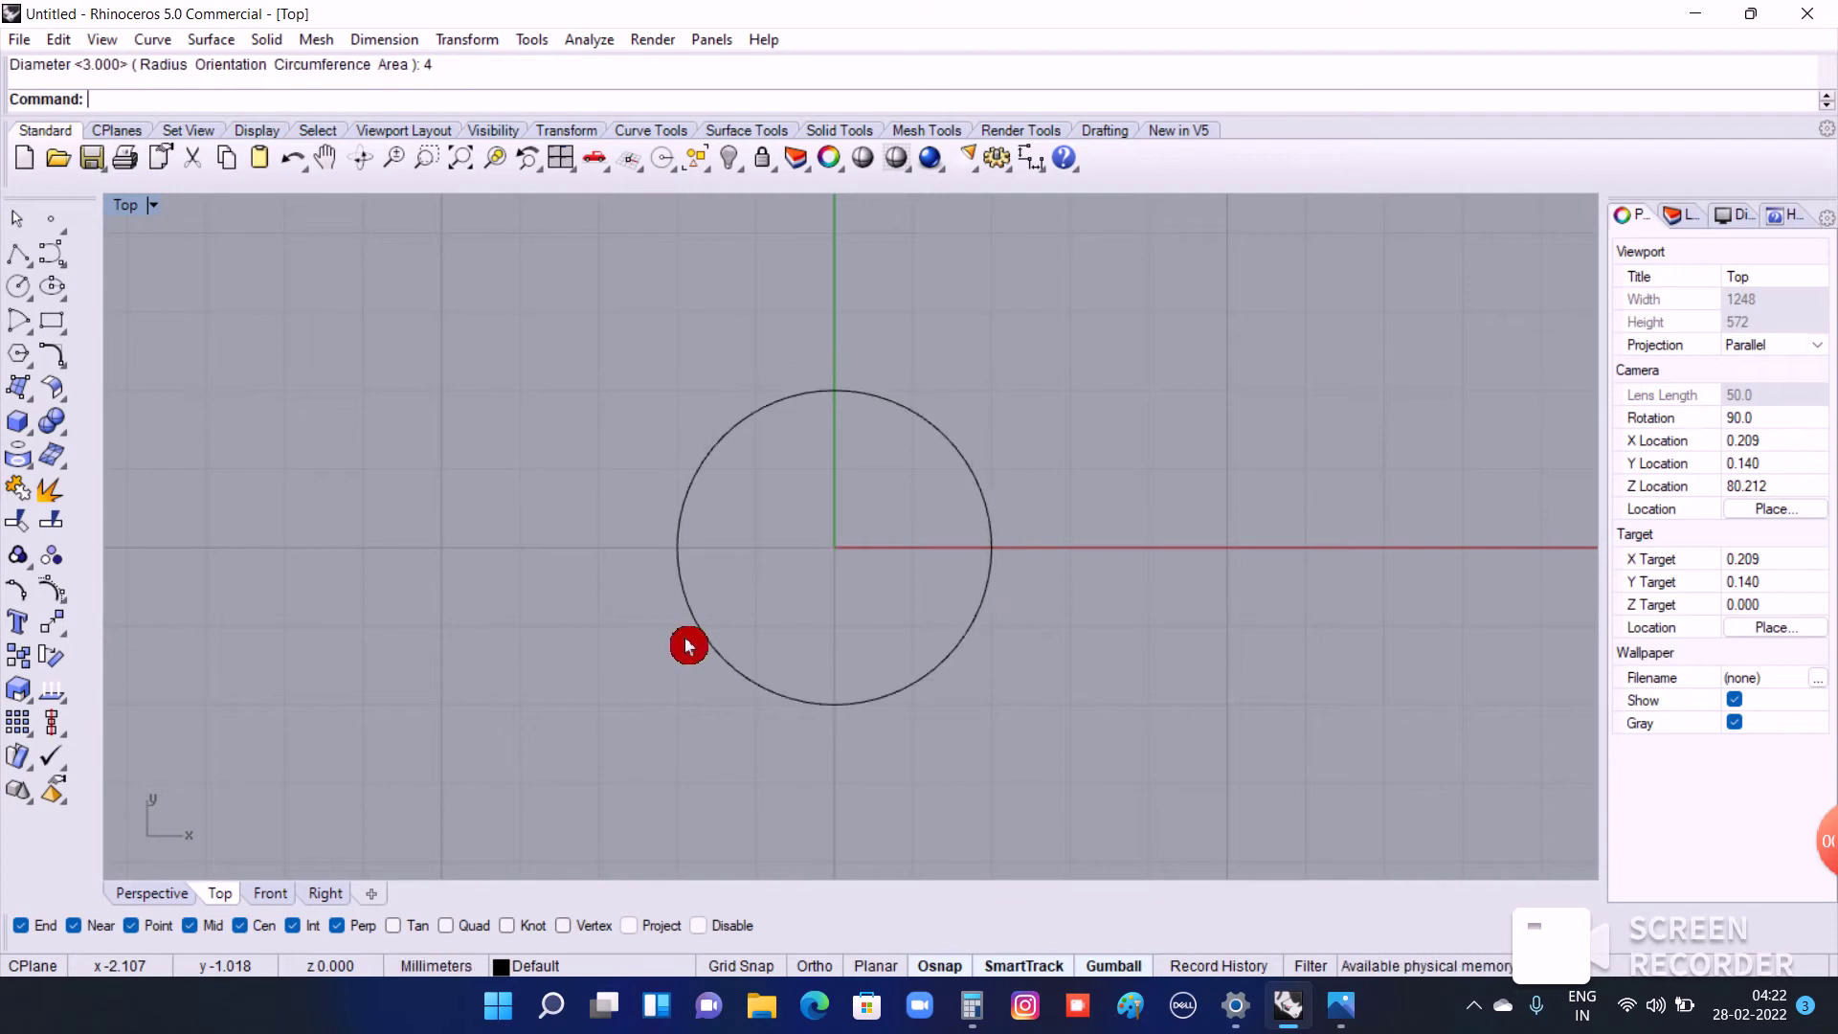
click(776, 429)
text(Off)
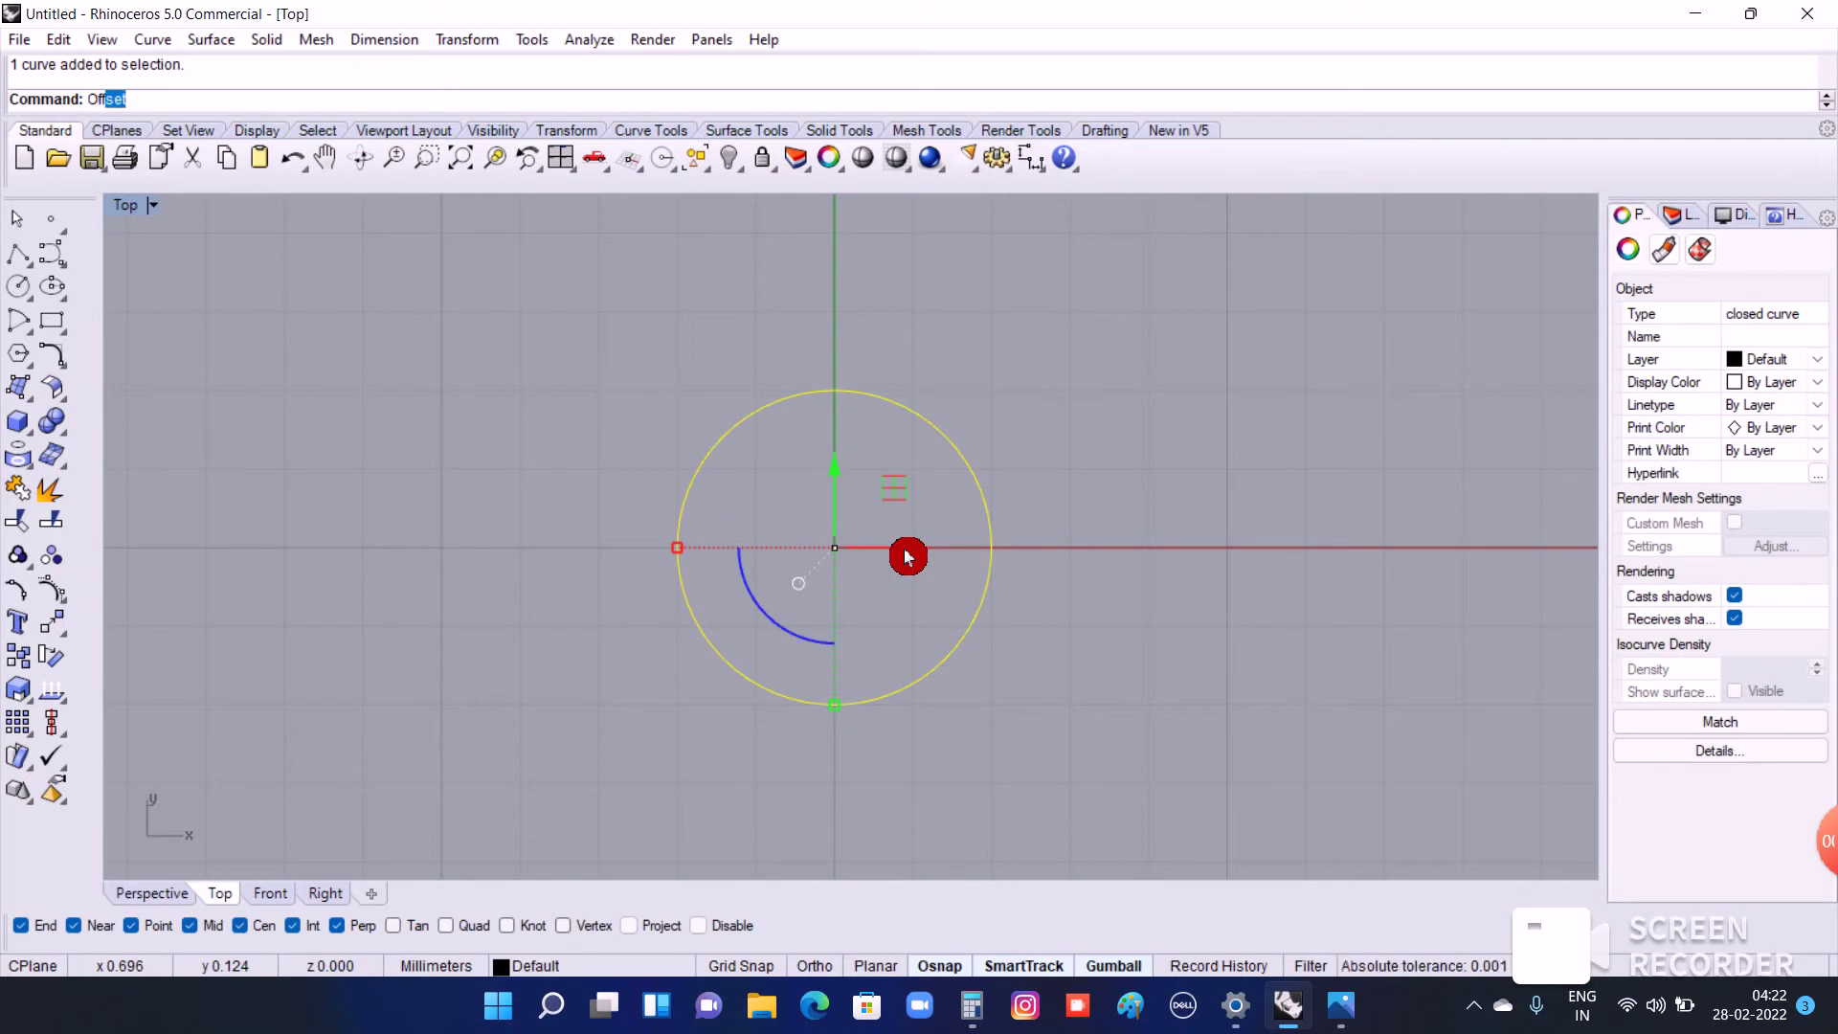
Step: Offset the circle 0.8 inward, computing 20% of 4 in Calculator
right_click(908, 556)
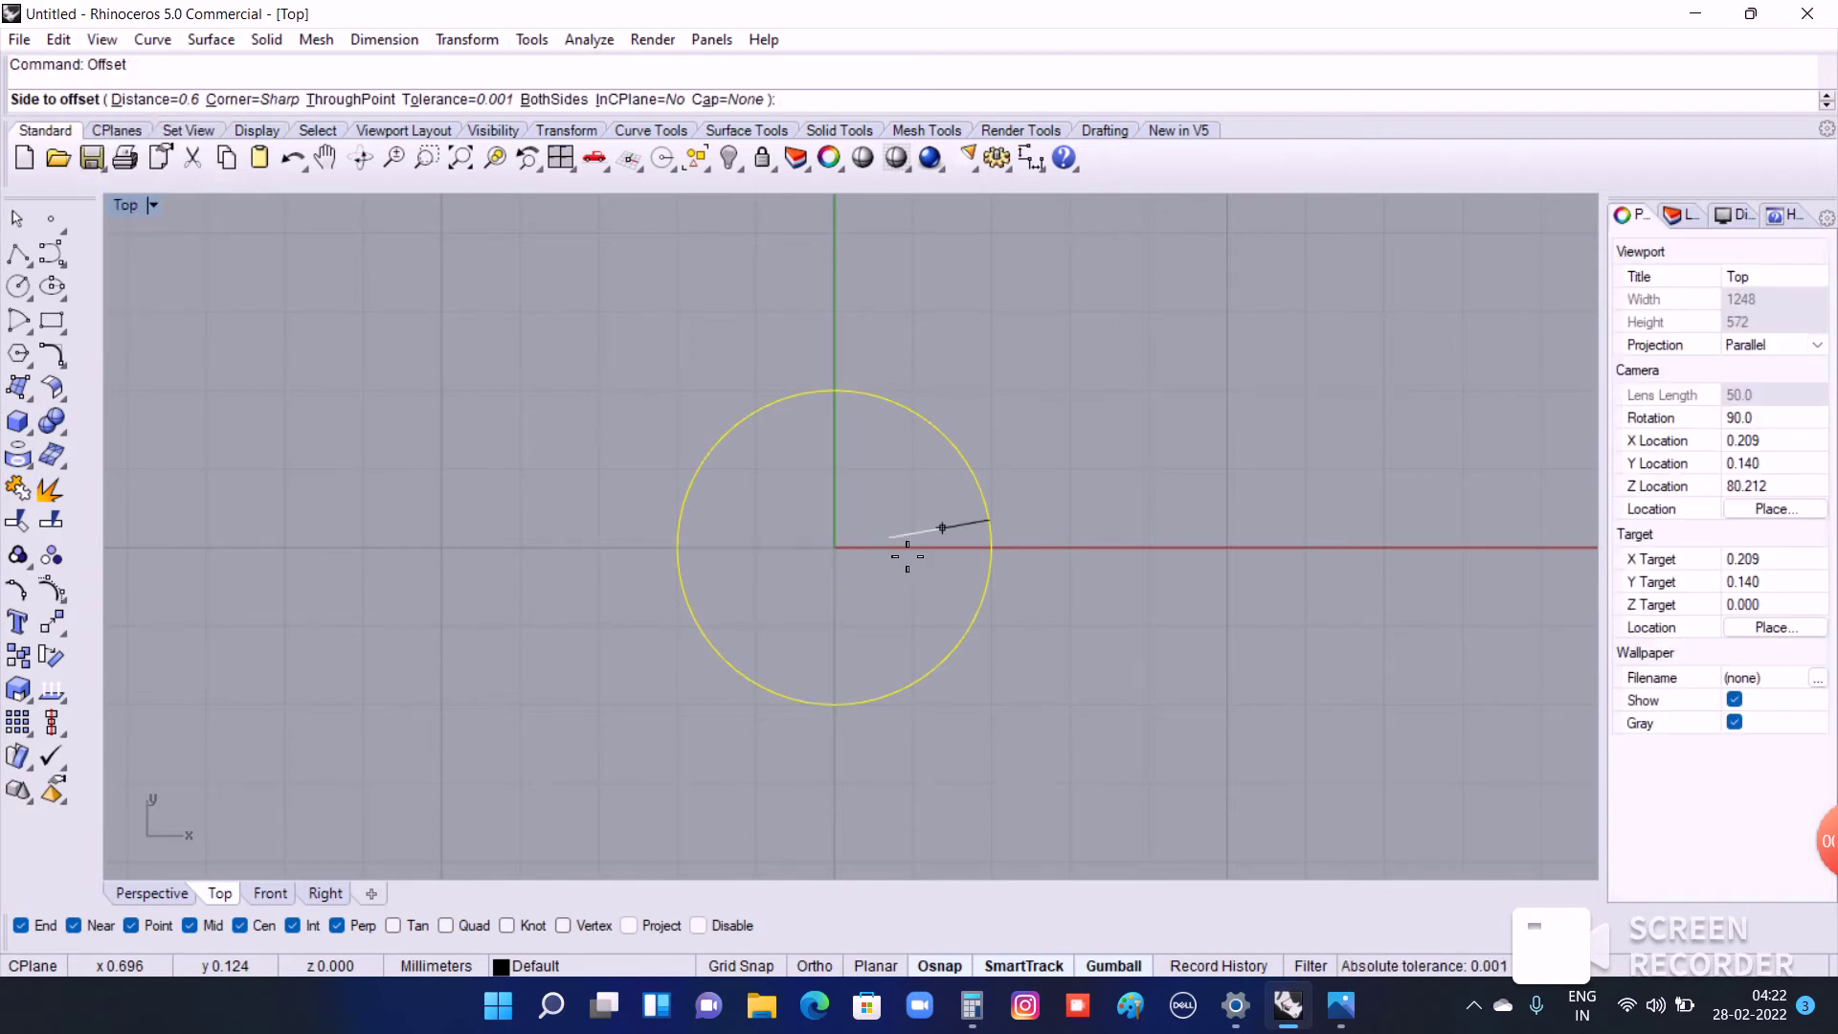
click(992, 1020)
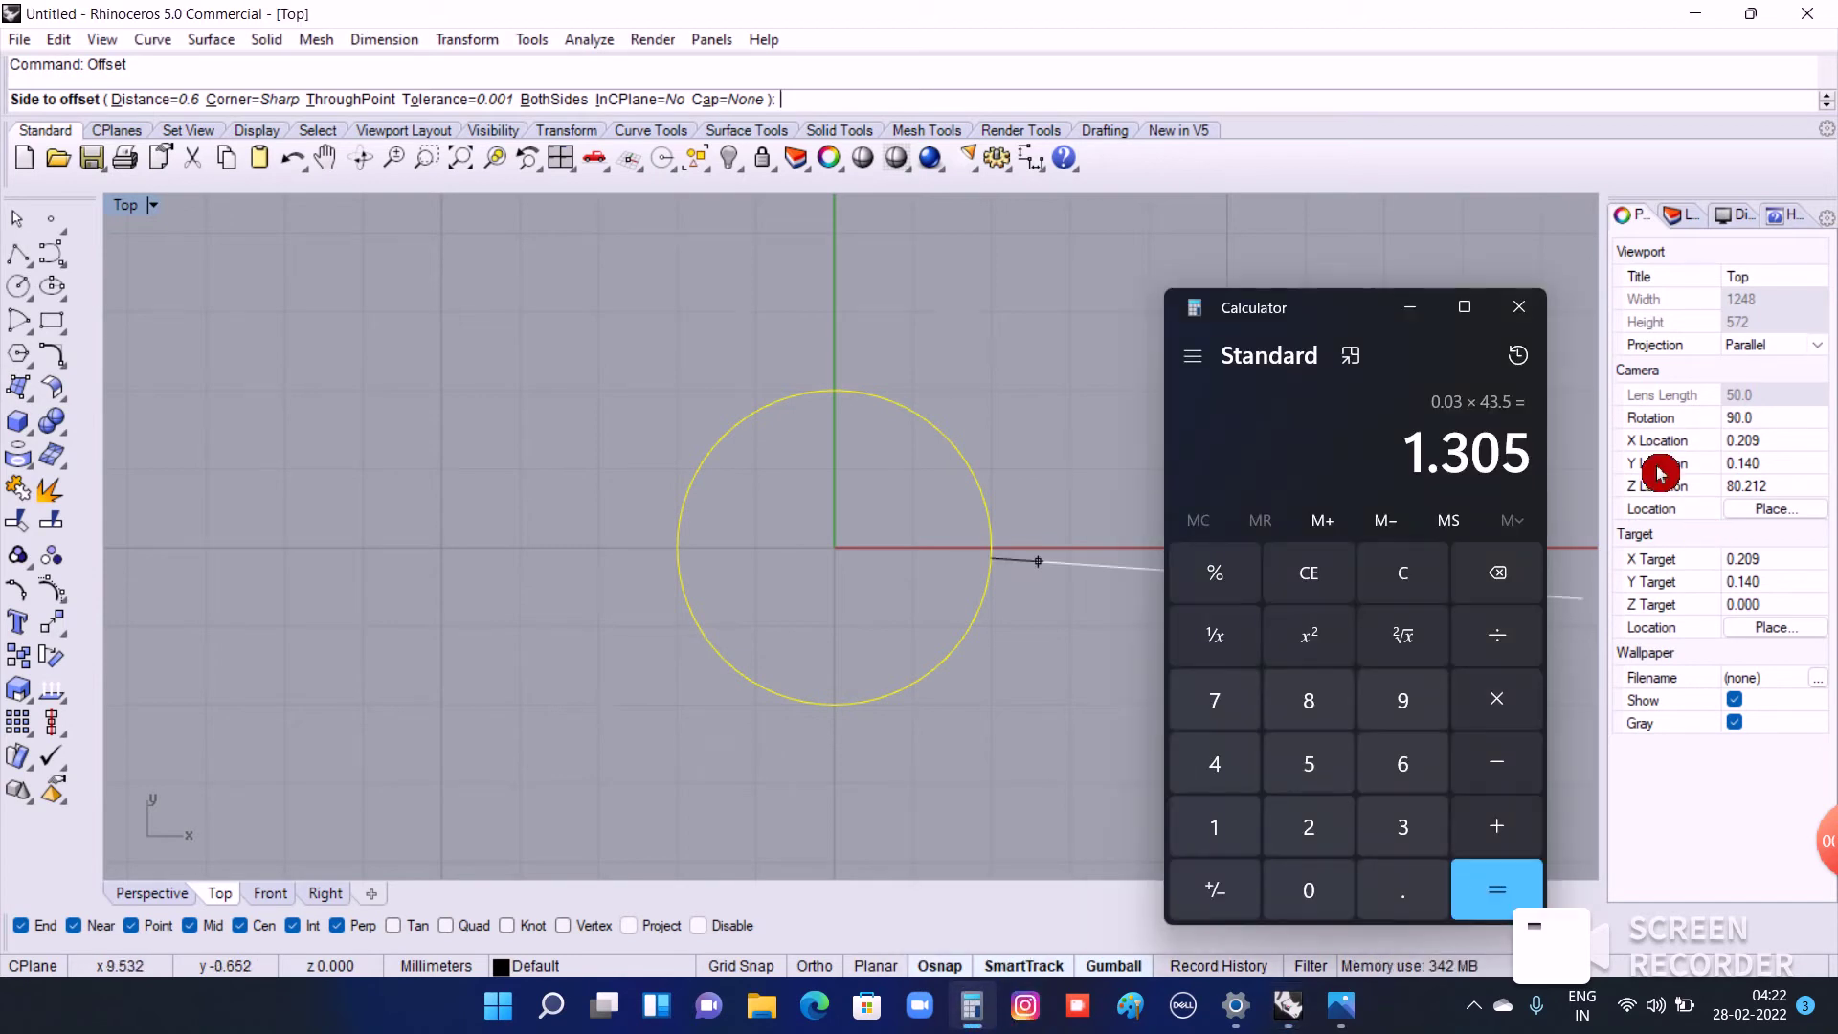
click(1414, 601)
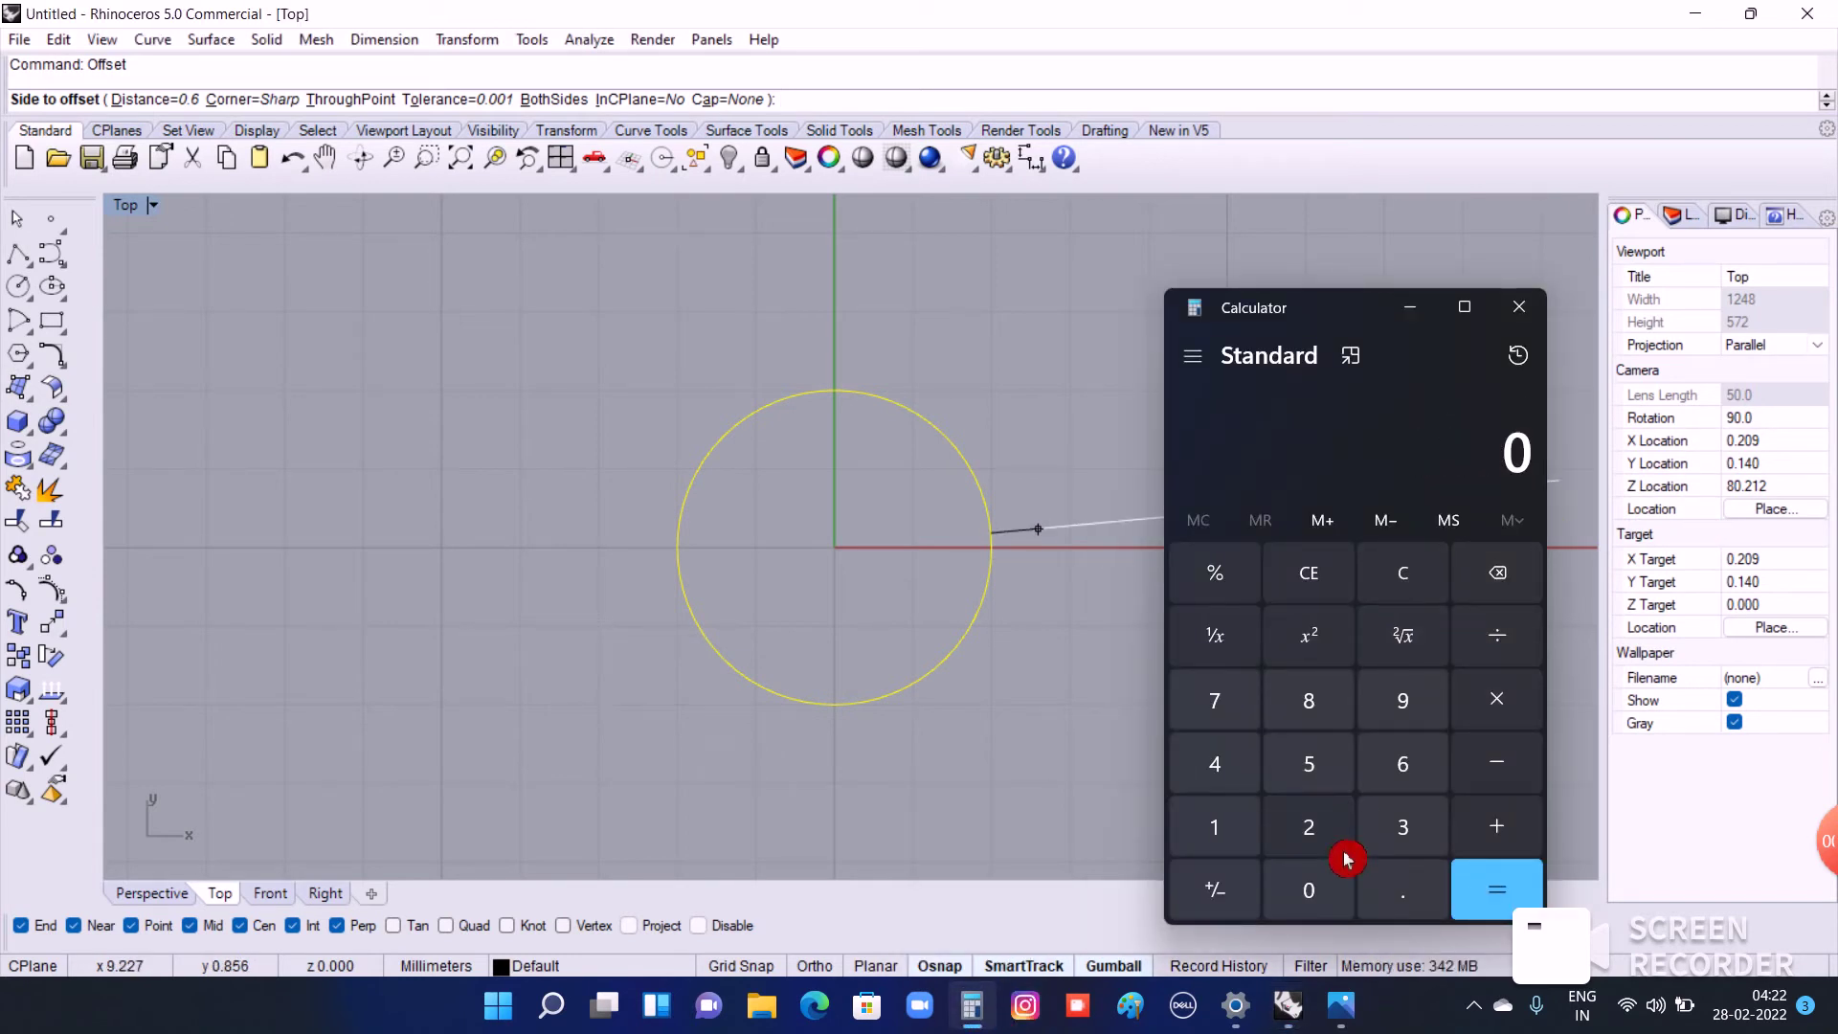
click(1244, 765)
click(1513, 716)
click(1326, 845)
click(1331, 909)
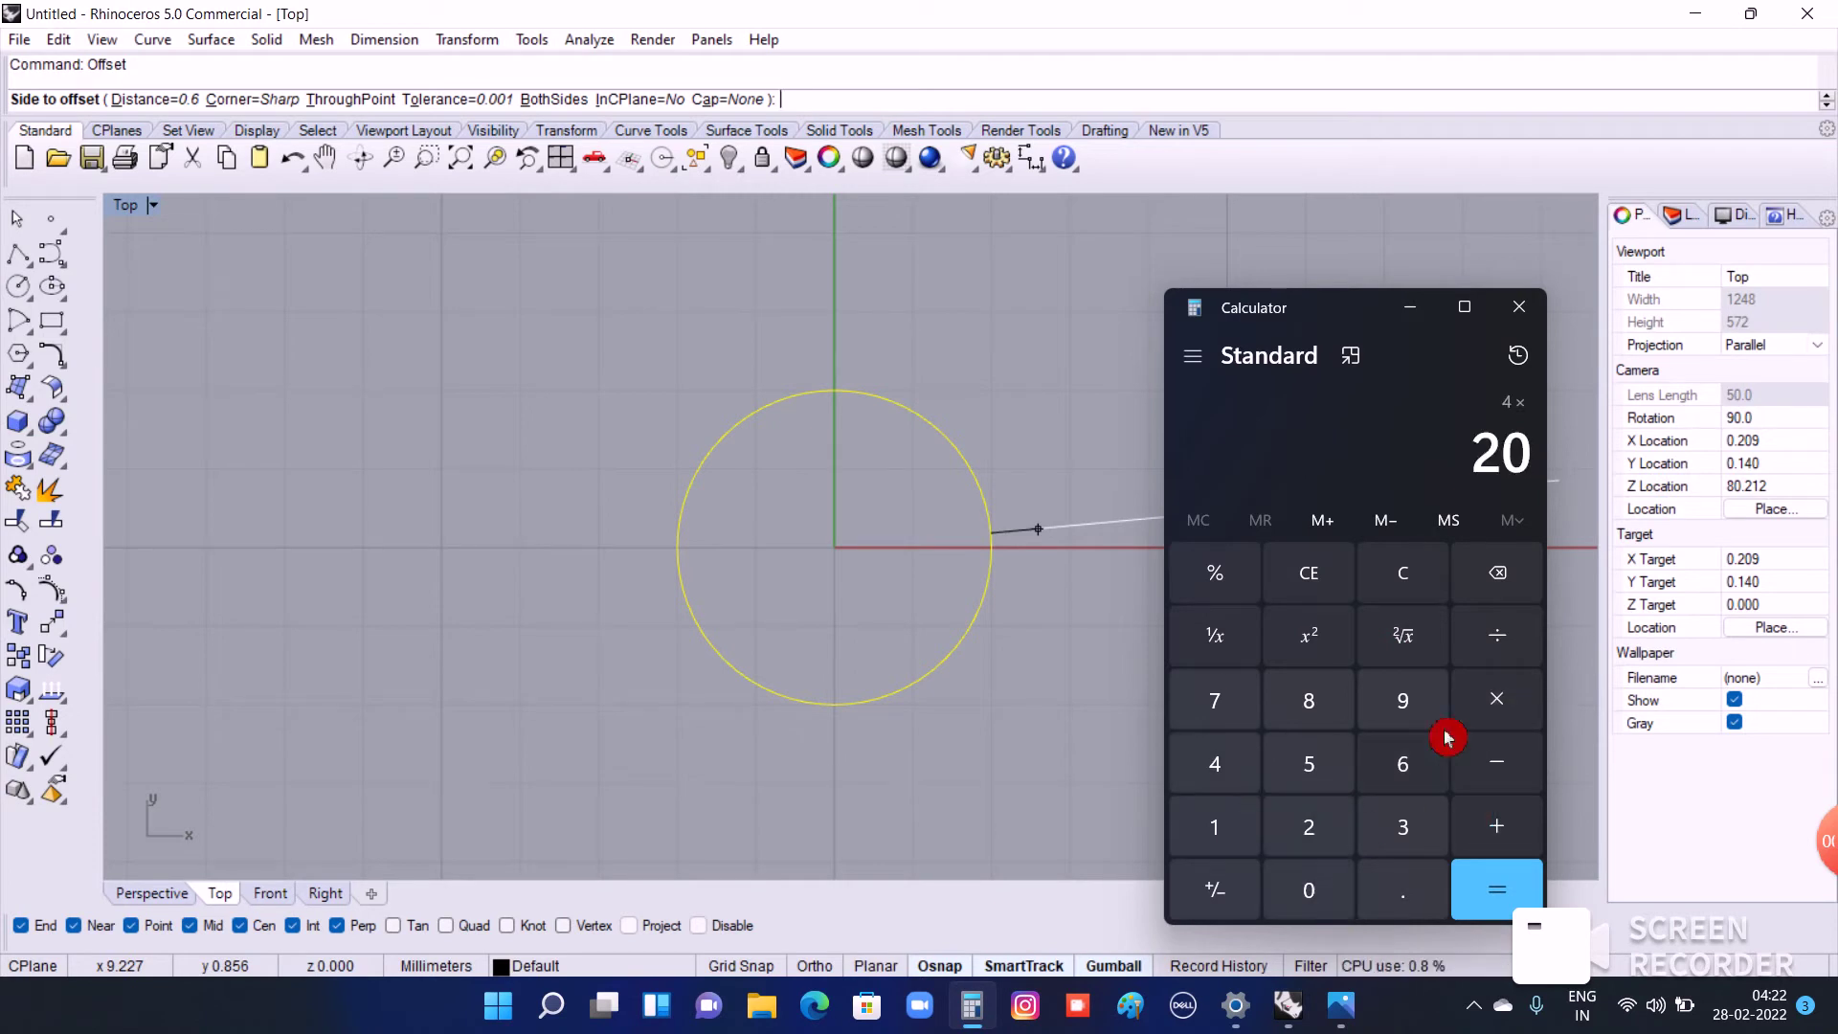
click(1216, 580)
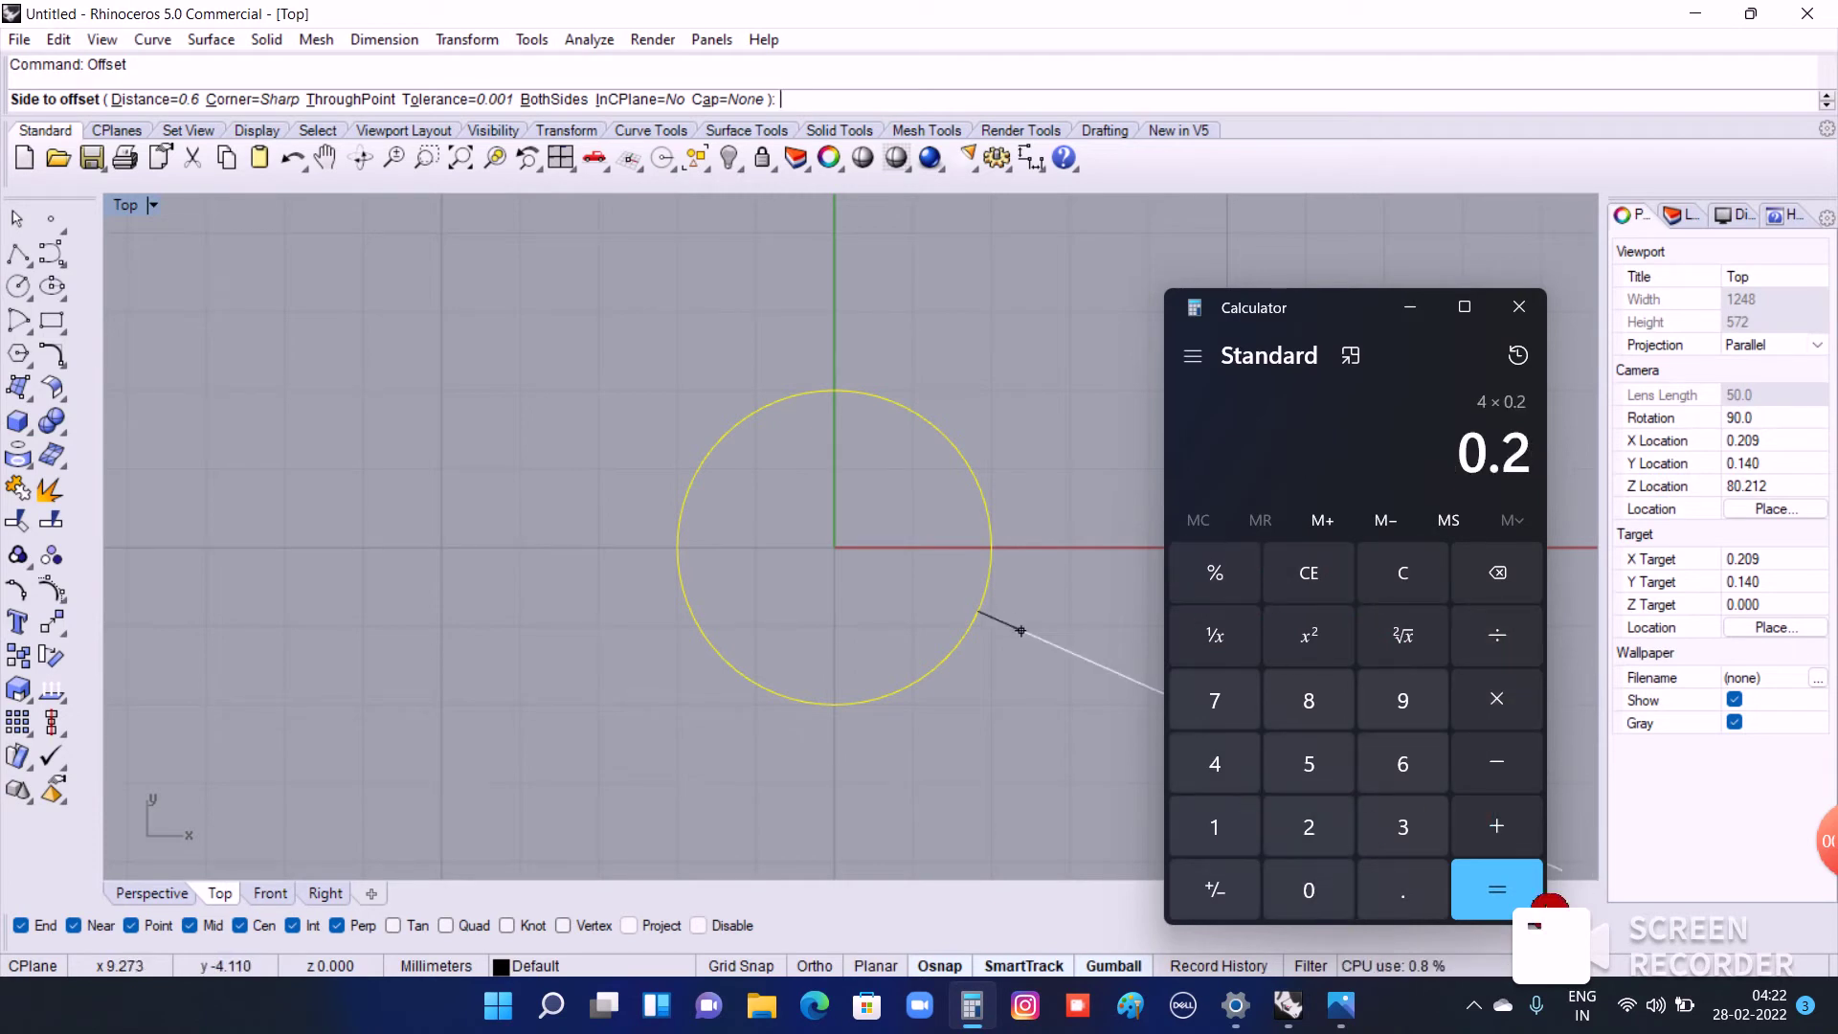
click(1496, 890)
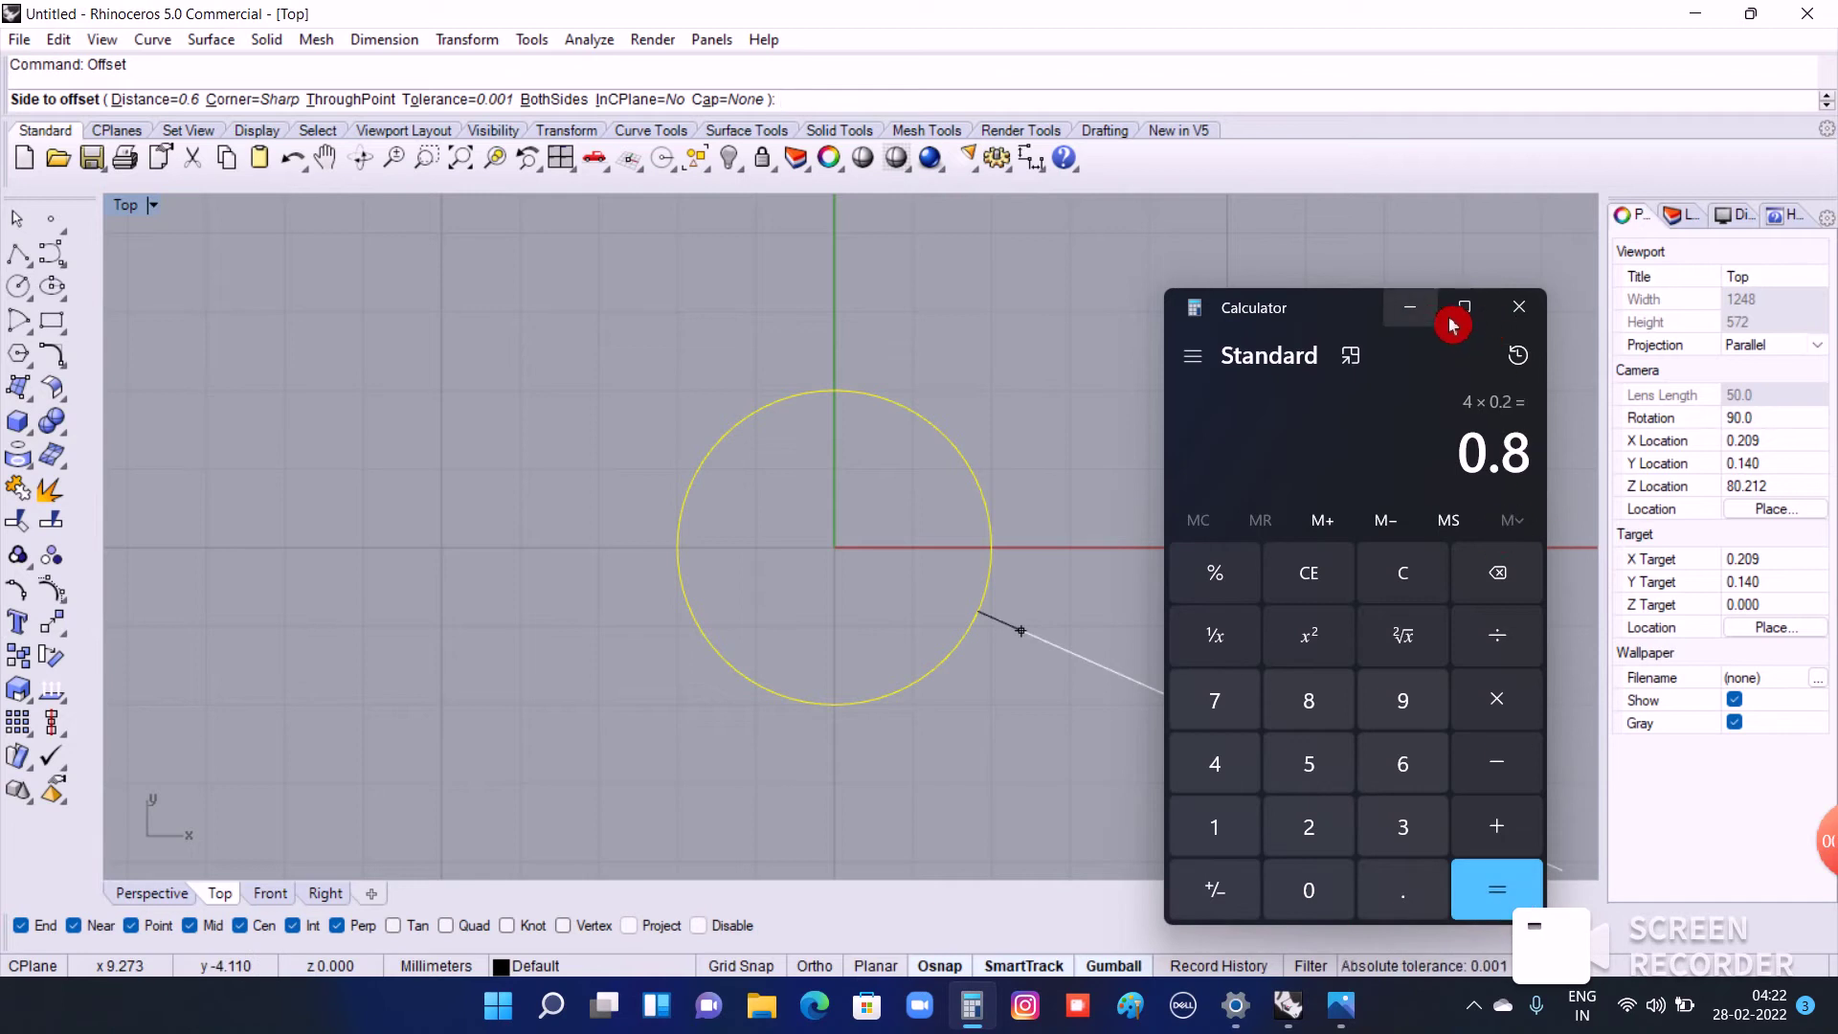
click(1409, 307)
text(0.8)
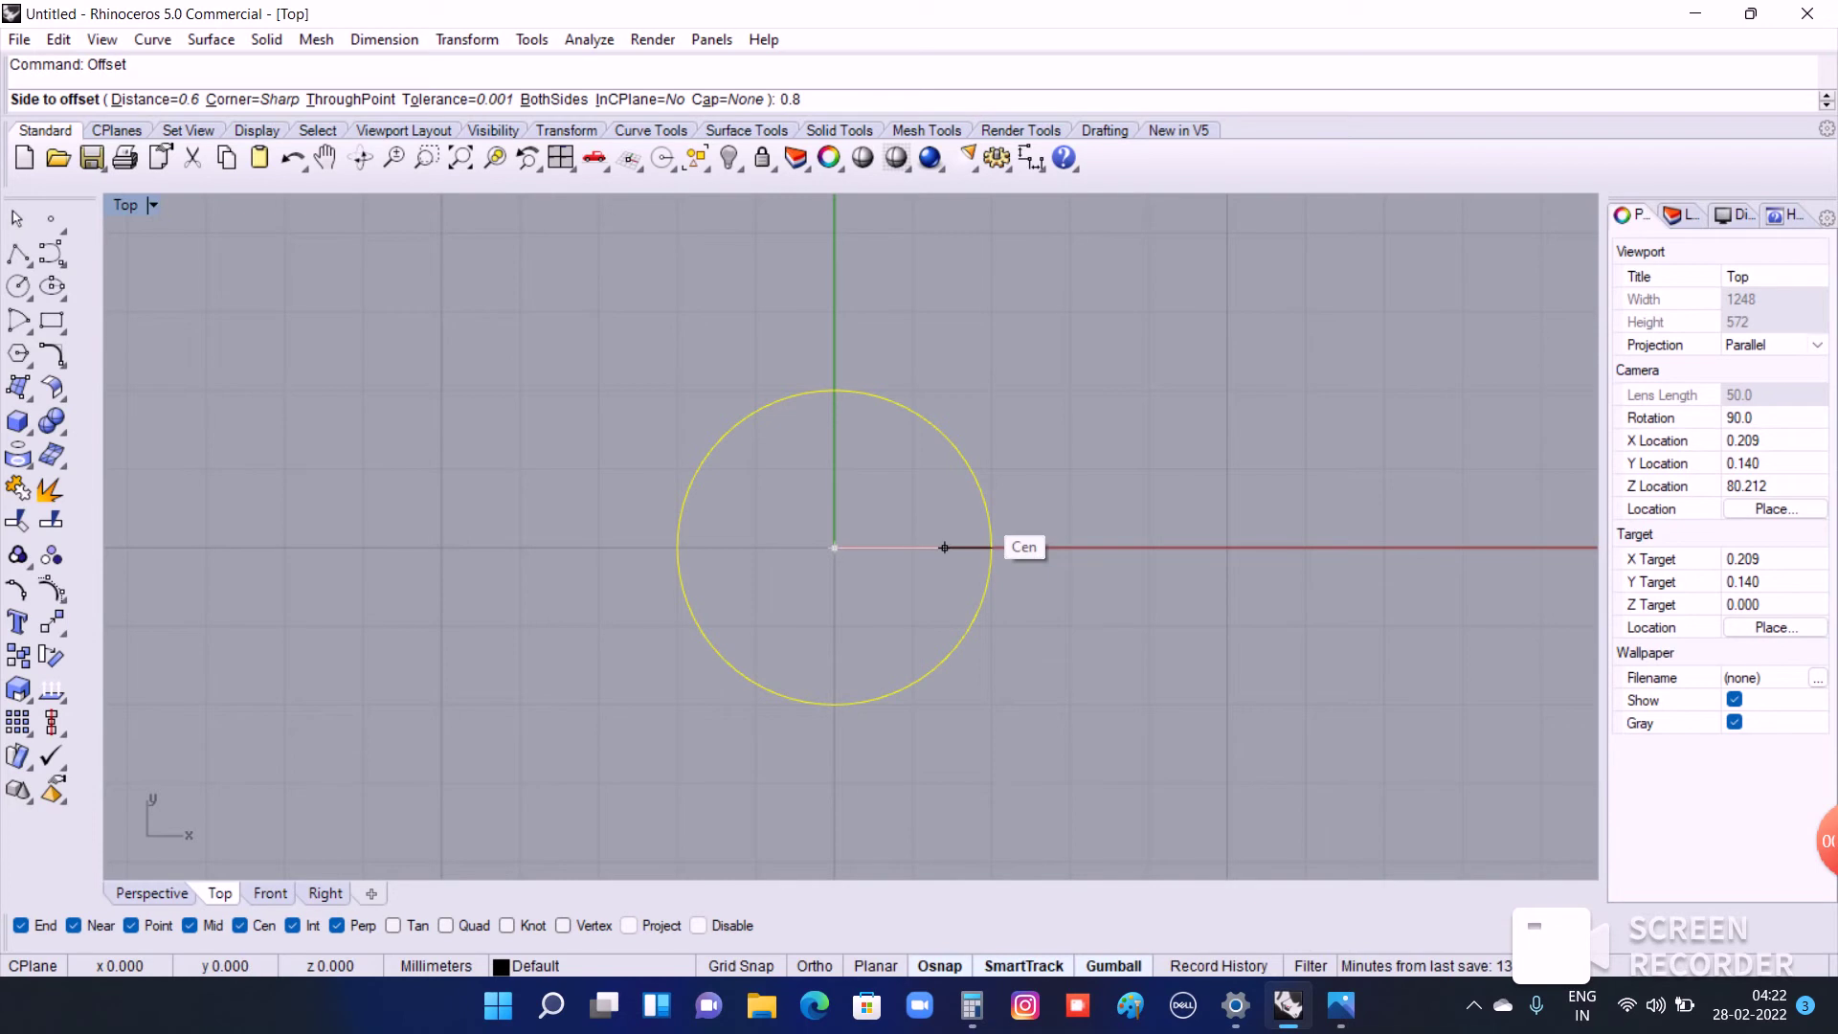
key(Return)
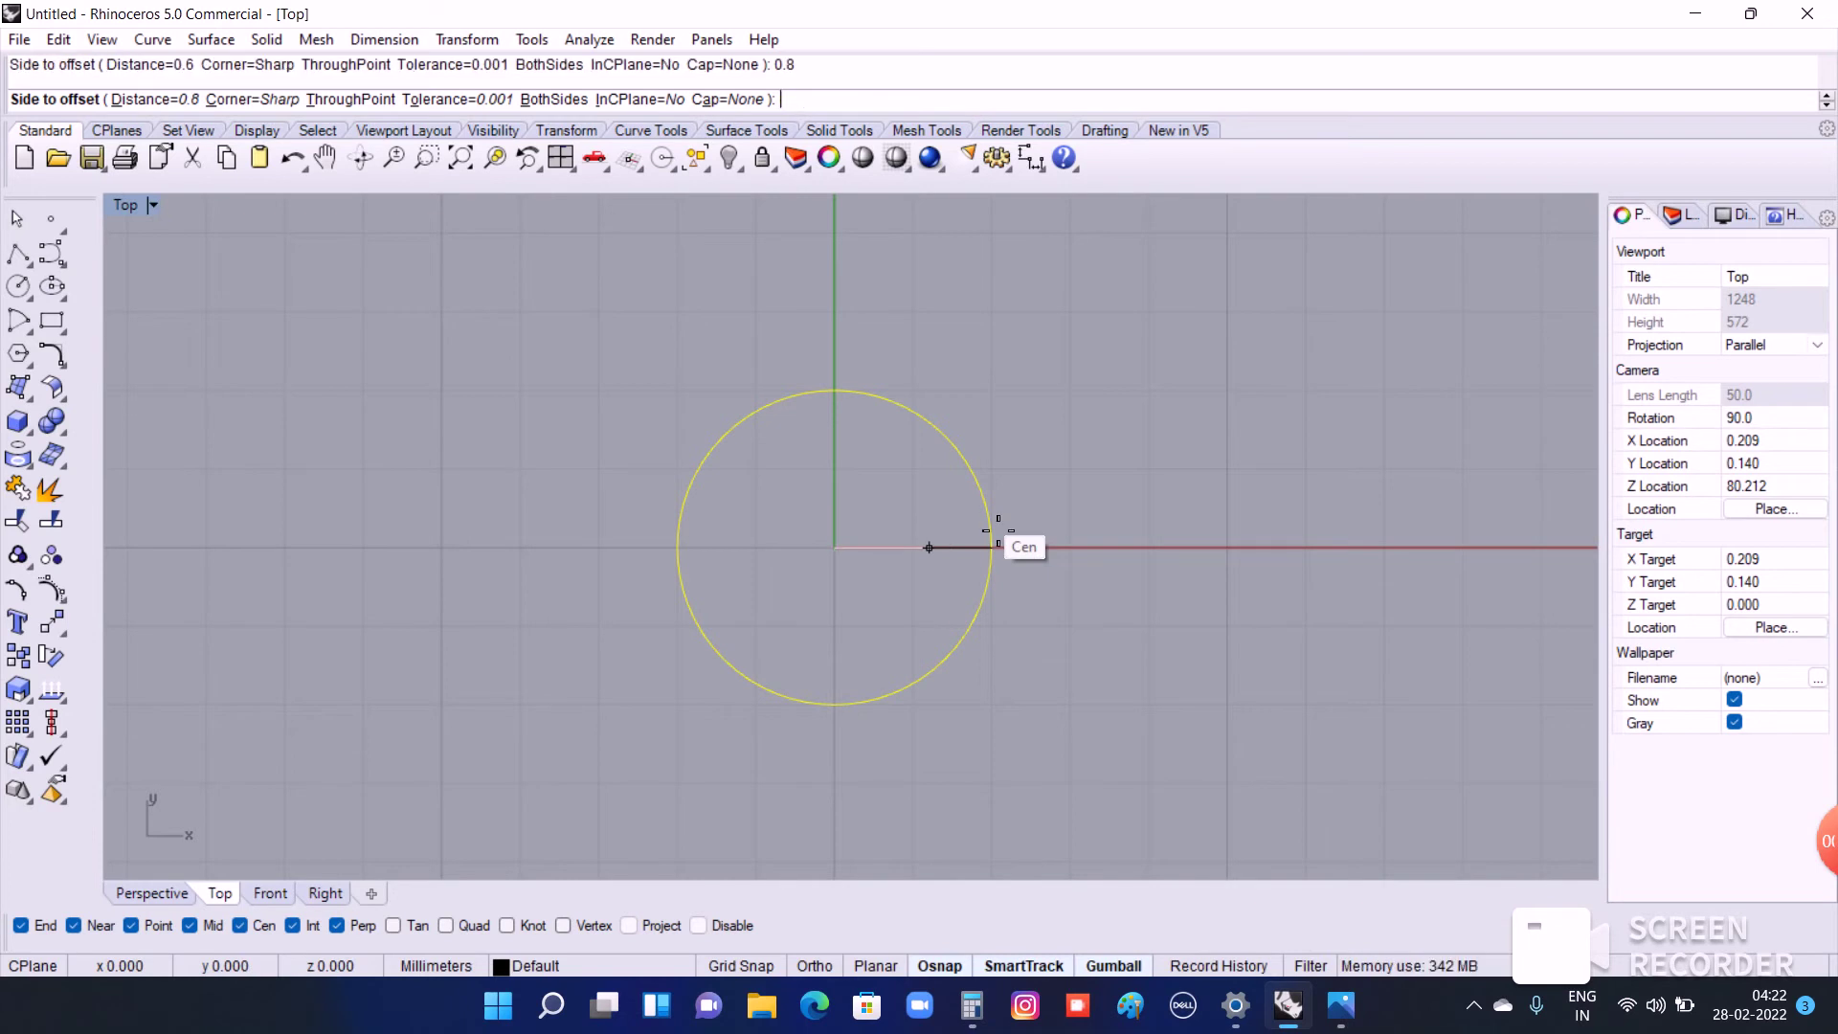
click(929, 548)
Step: Place a point at the origin and switch to the Front view
click(158, 284)
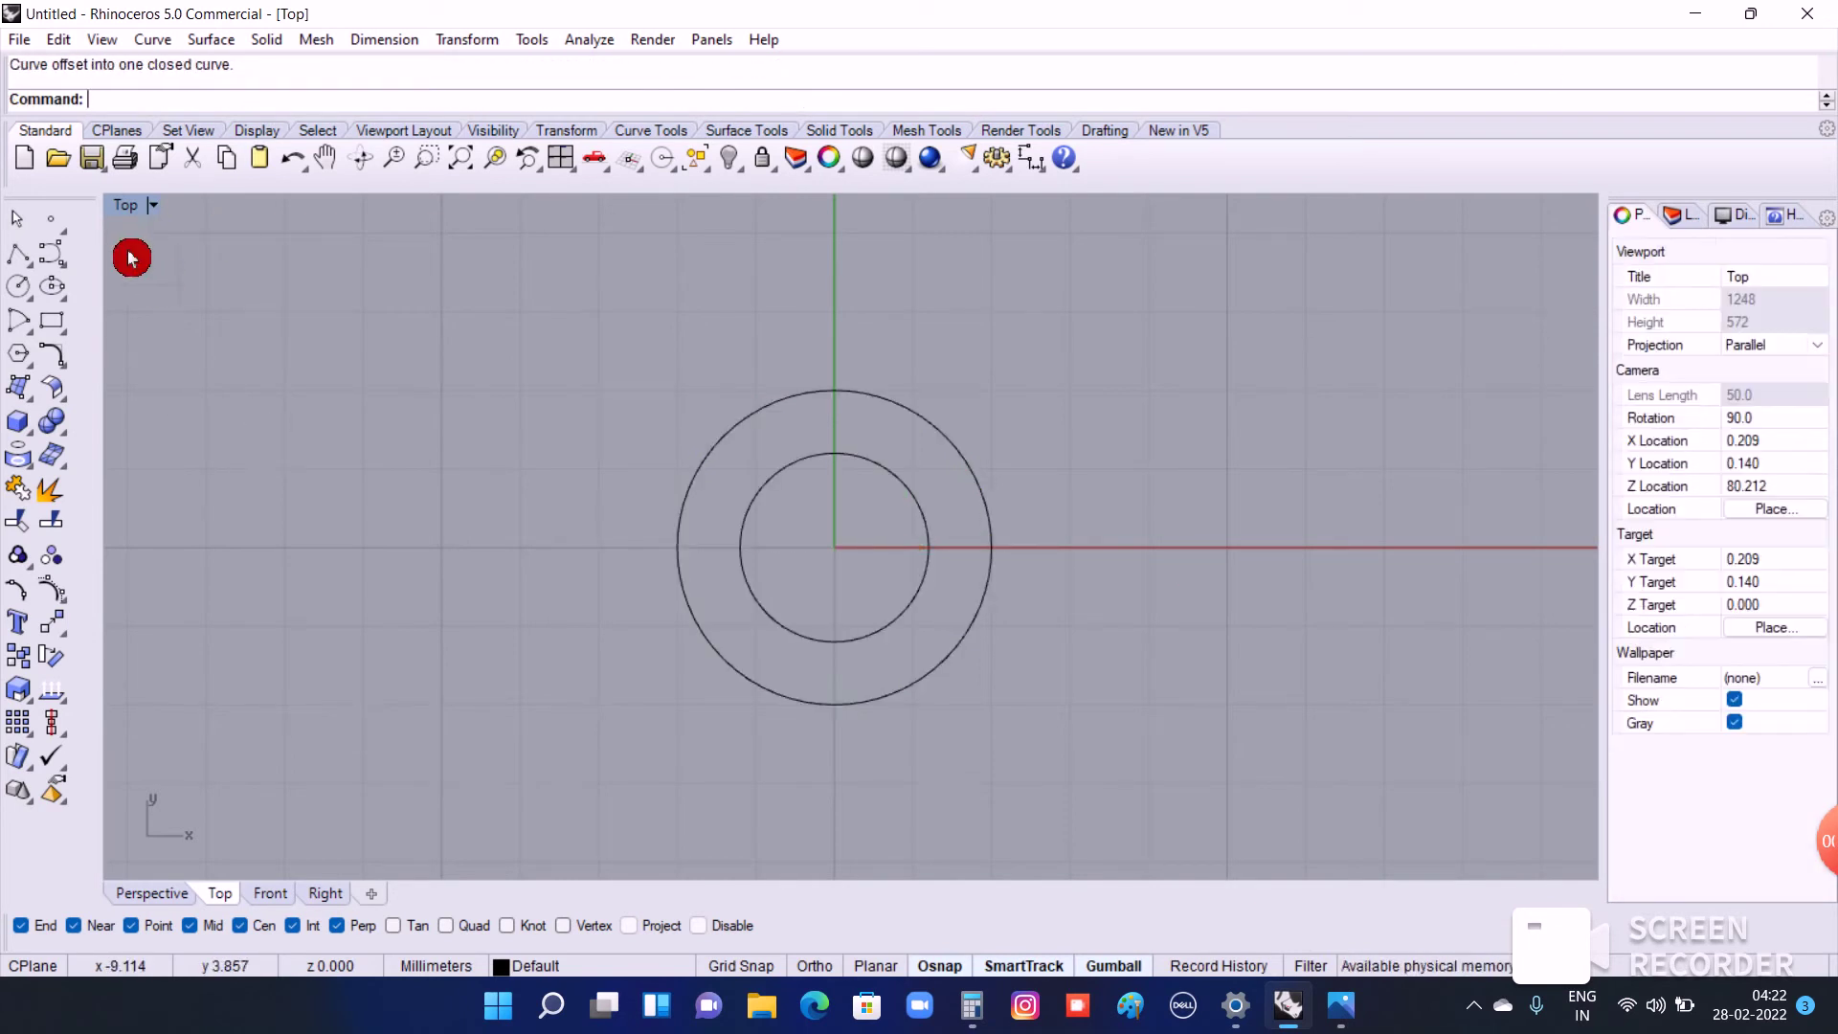
click(51, 218)
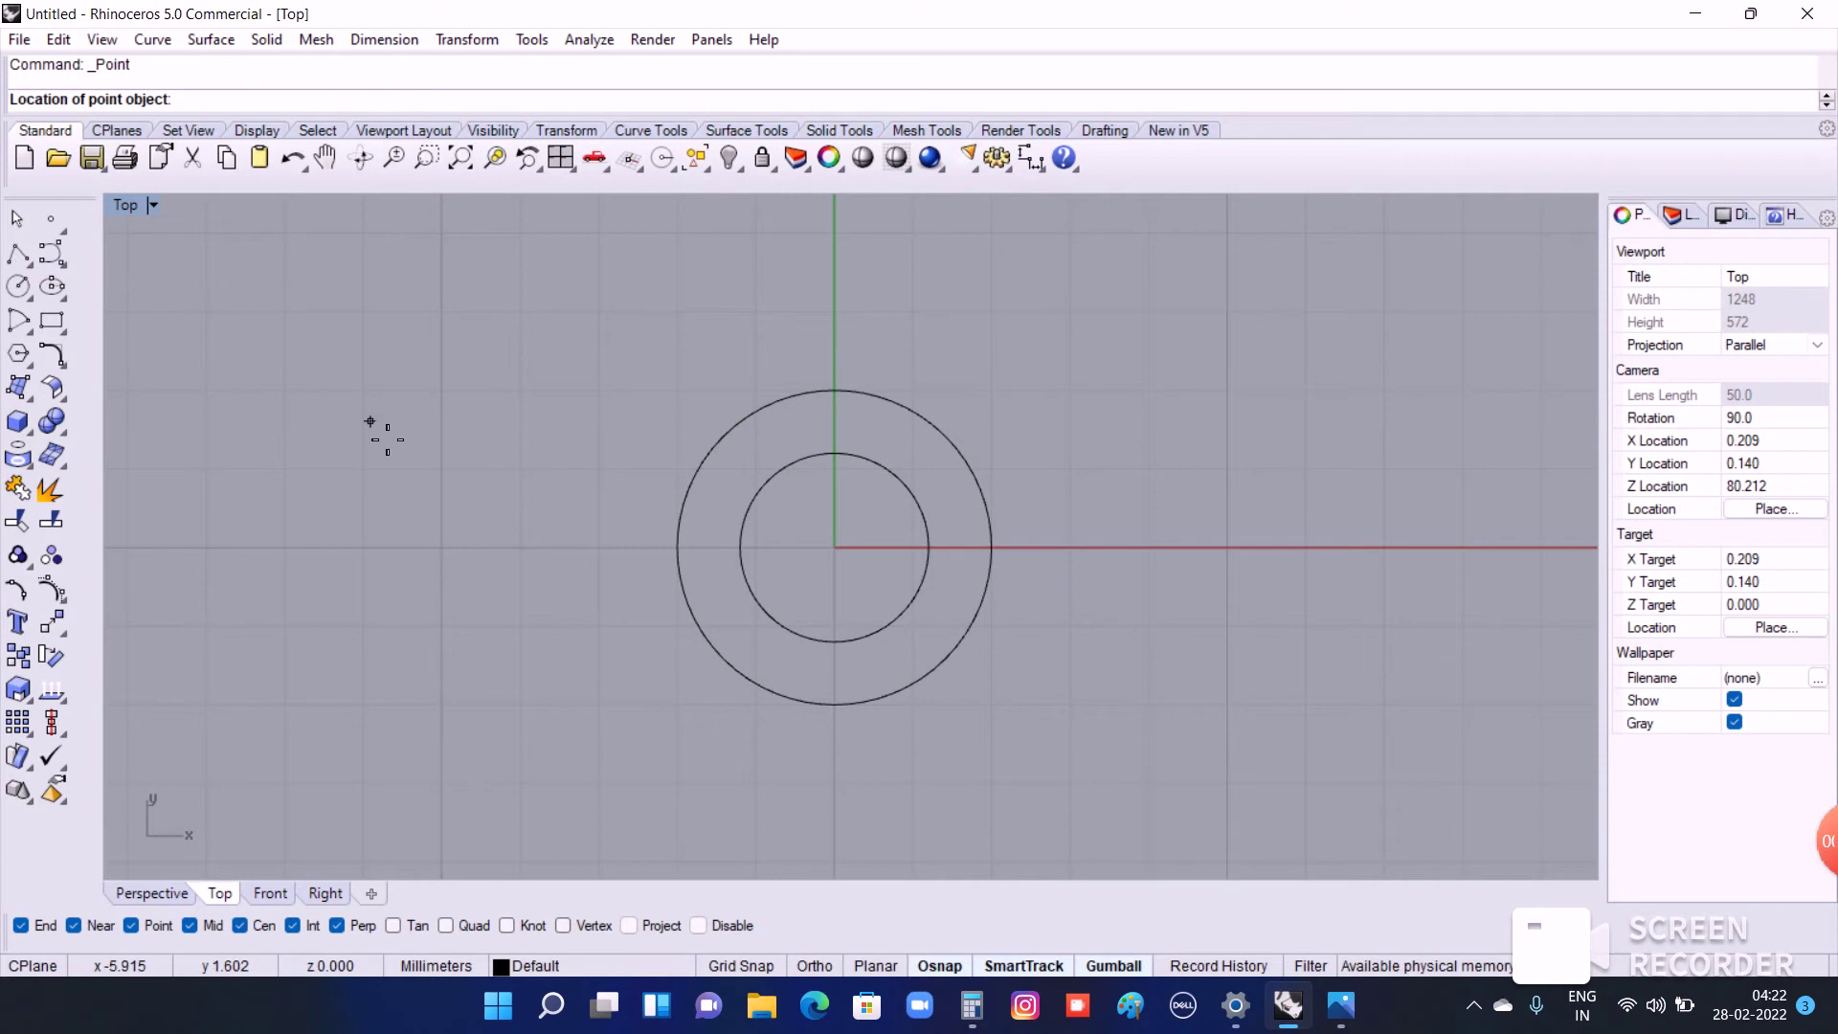
text(0)
key(Return)
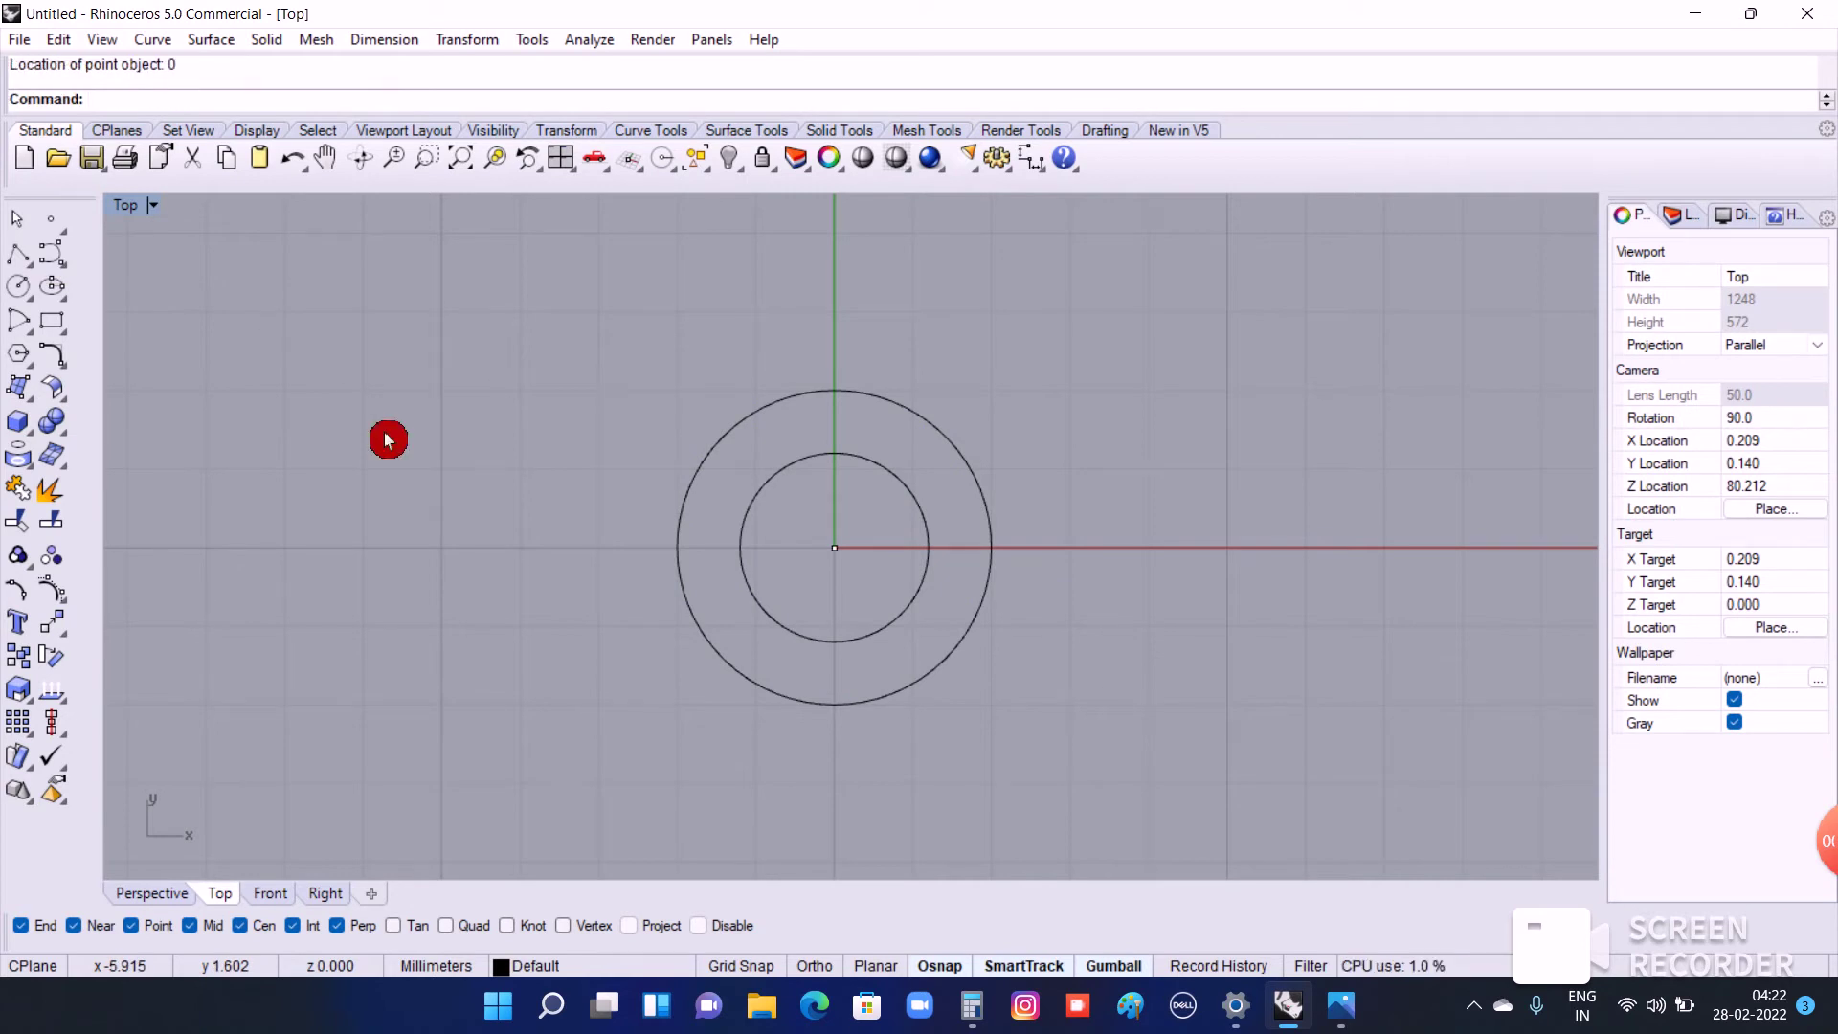
click(287, 900)
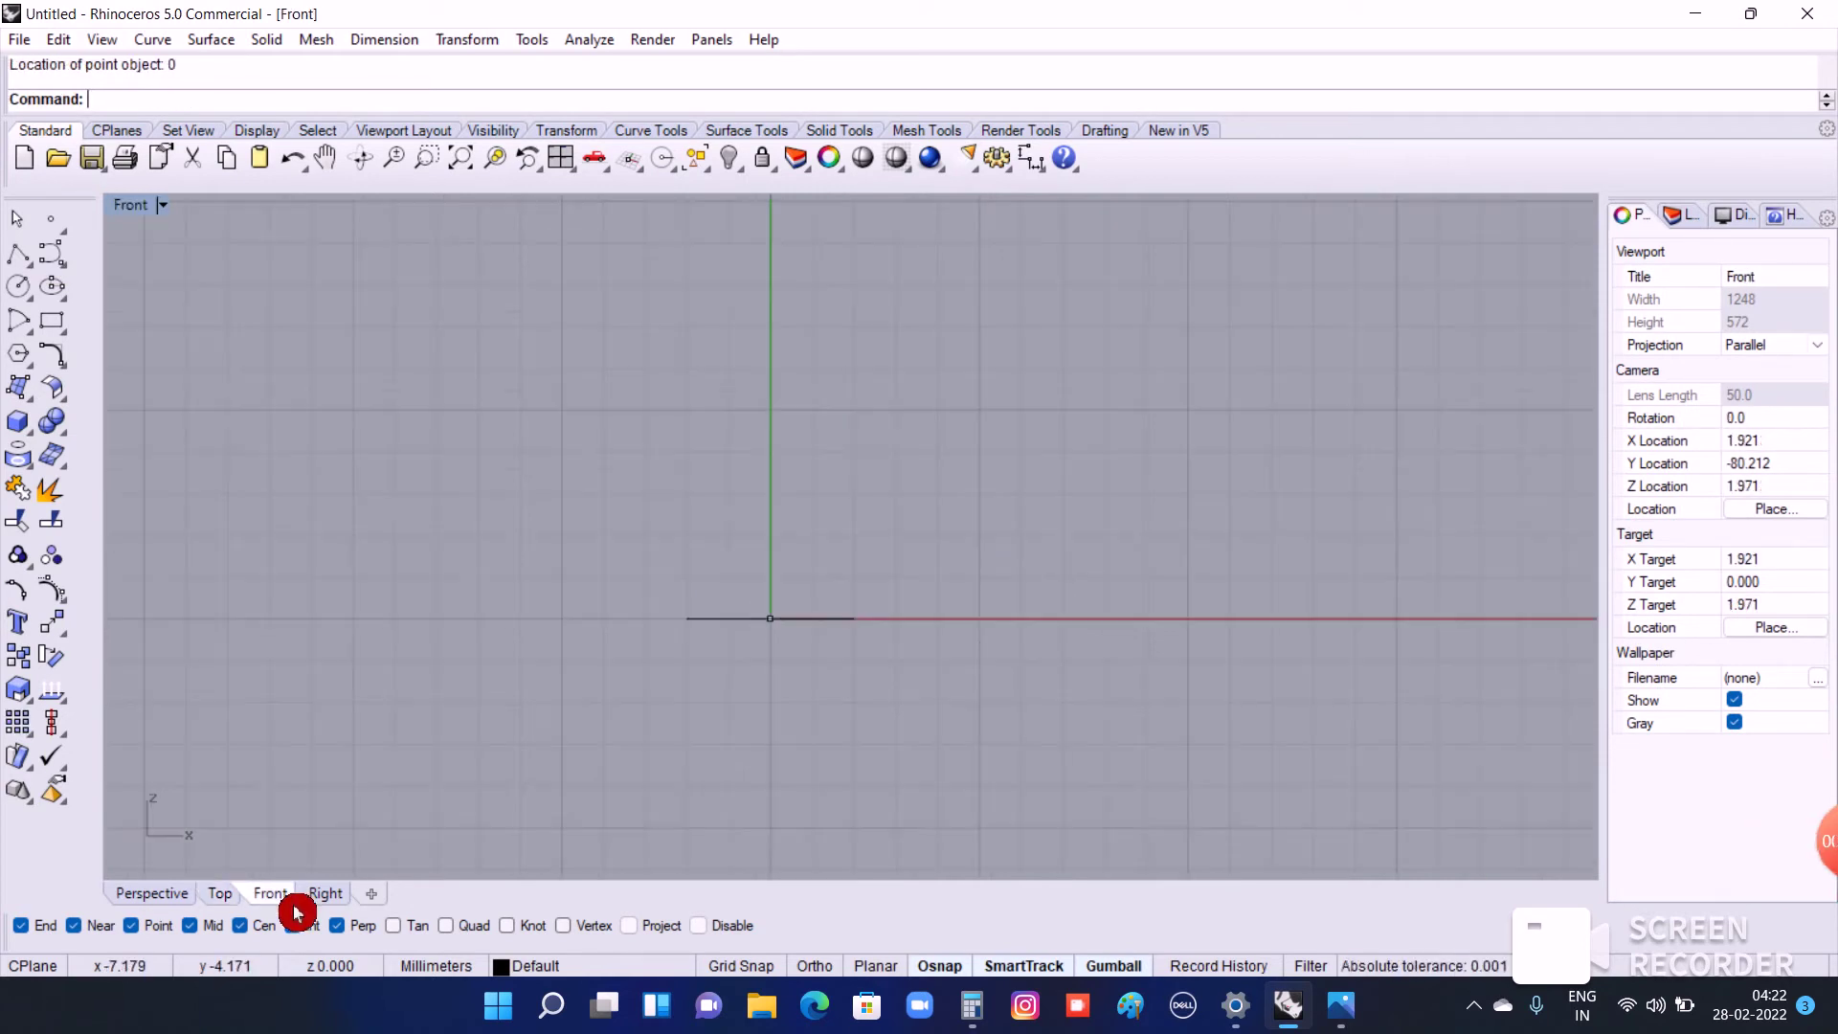
Step: Start a polyline at the origin in the Front view
click(17, 254)
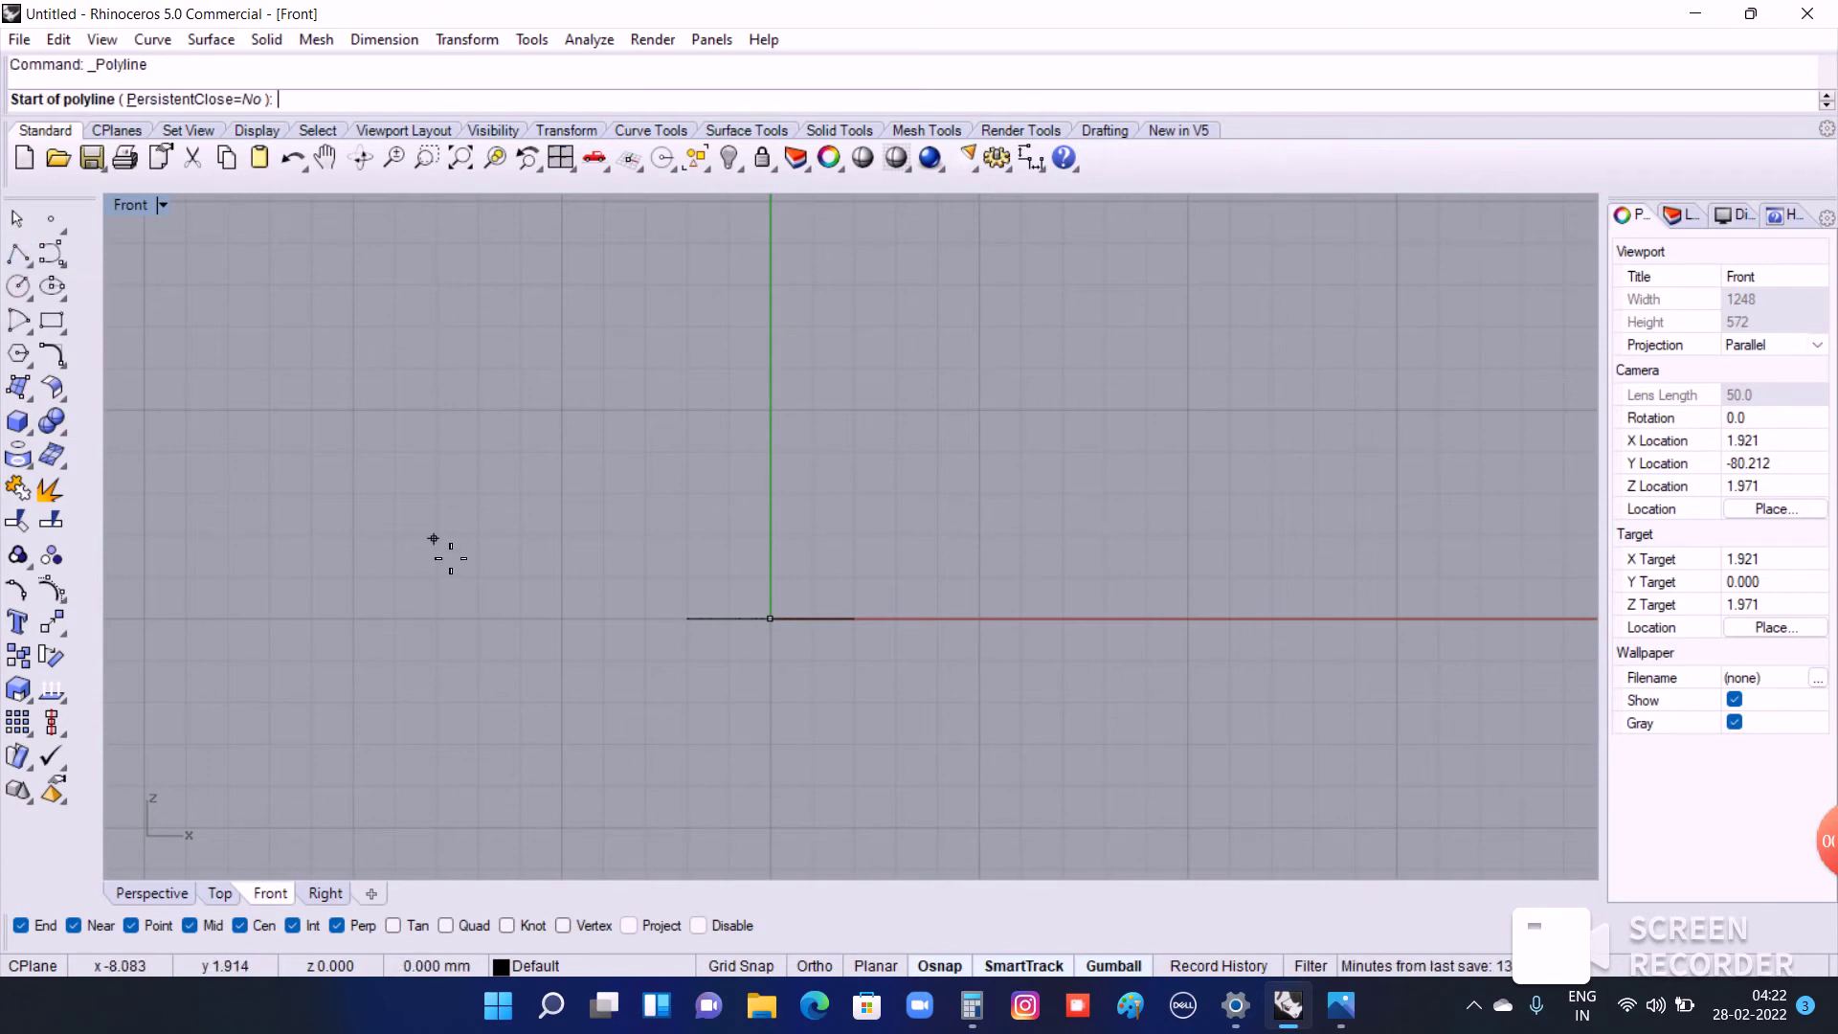
text(0)
key(Return)
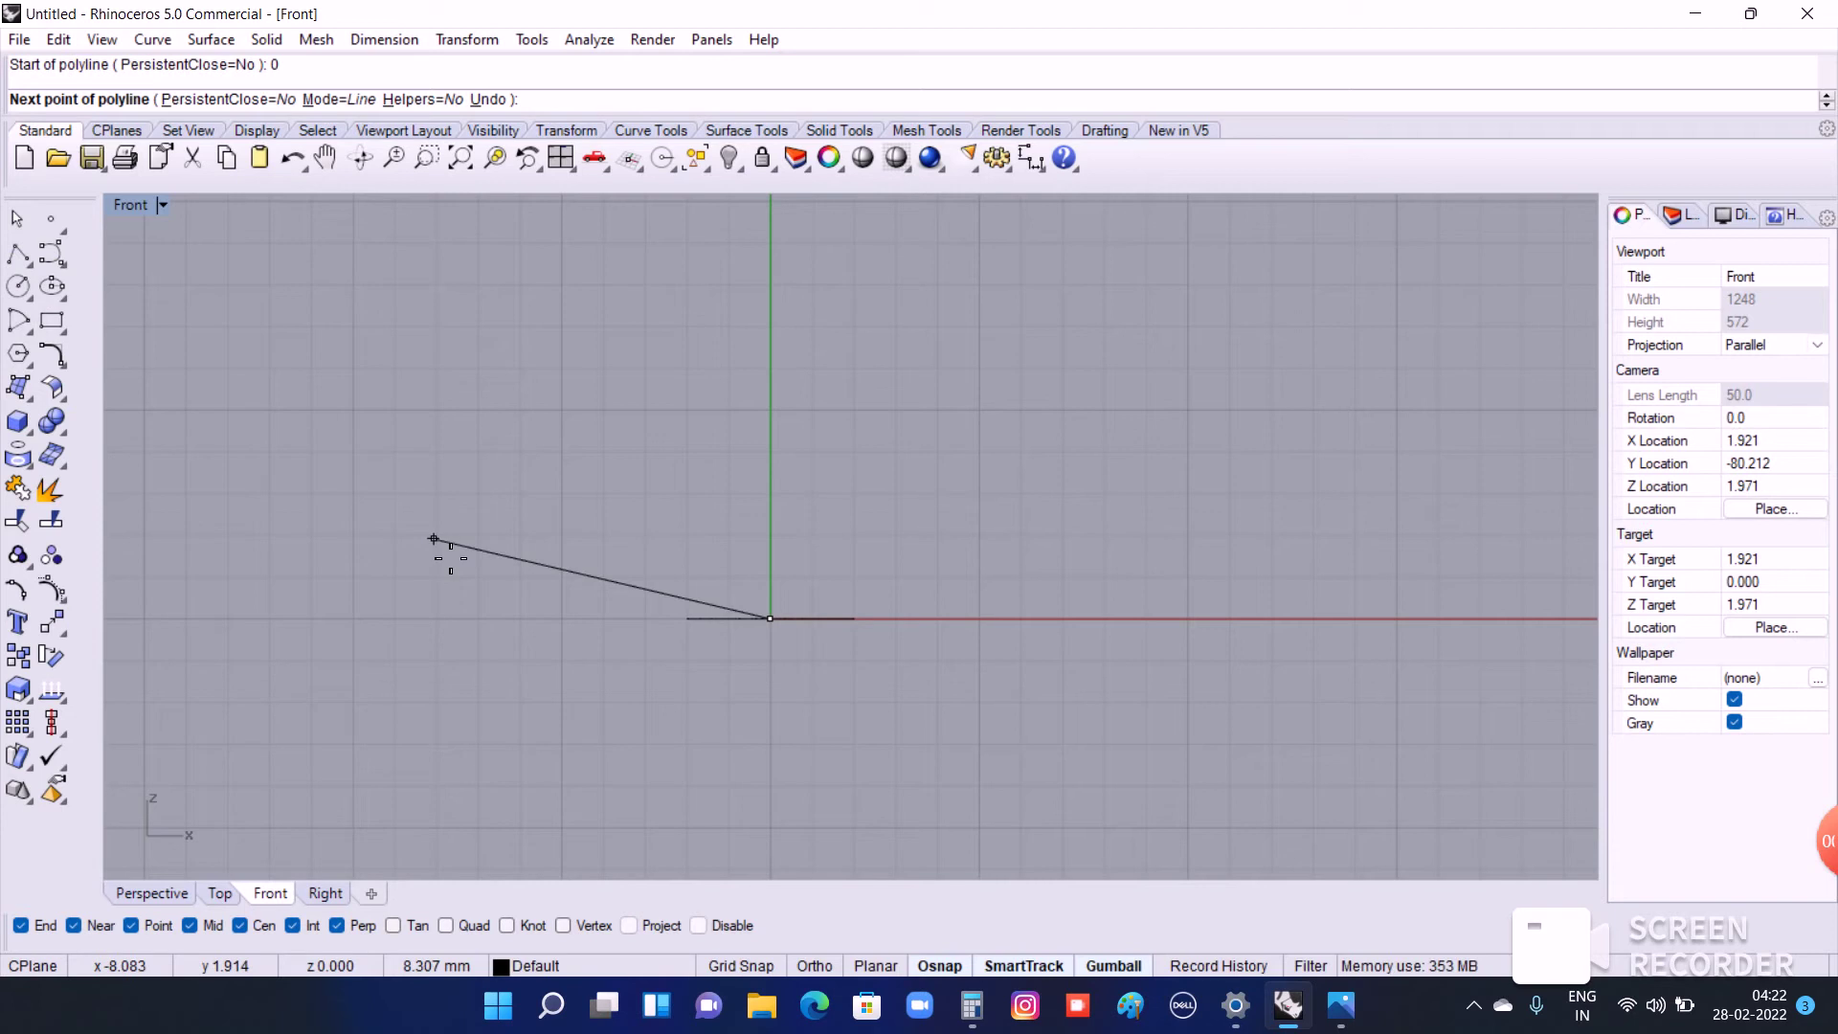
scroll(757, 760, down, 2)
scroll(757, 759, up, 5)
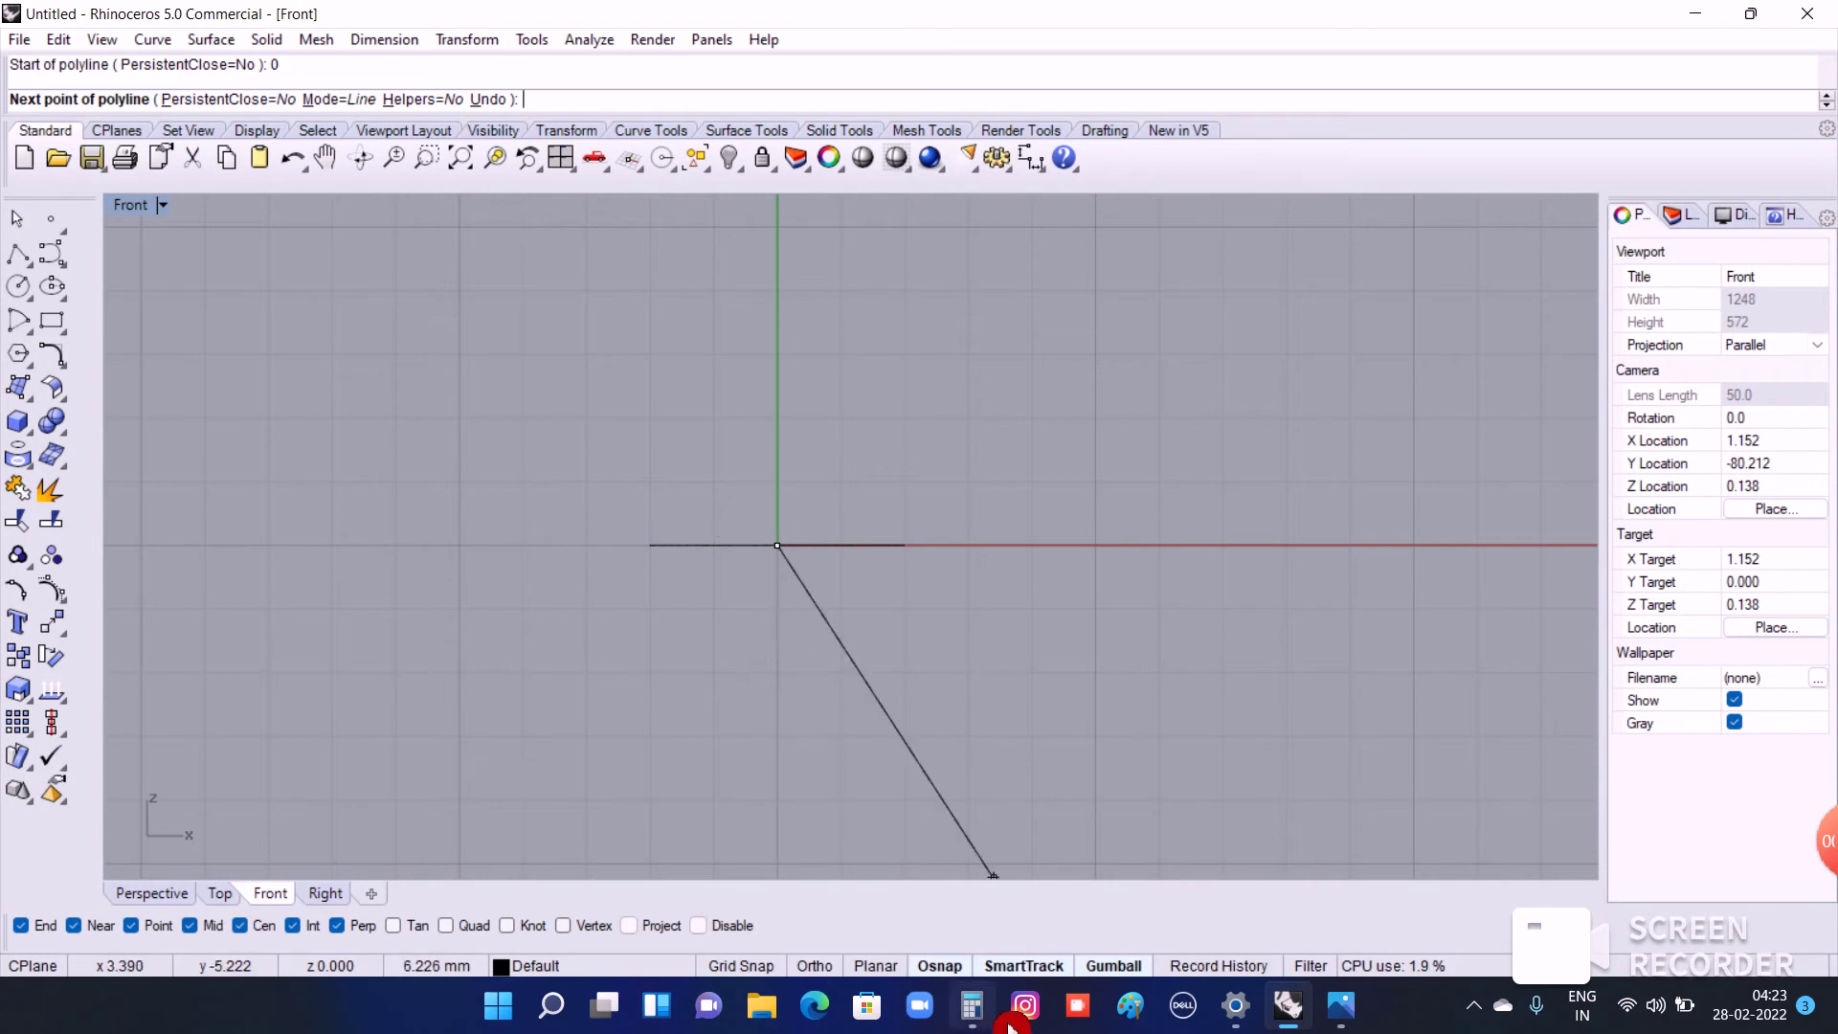
Step: Compute 4 × 60% = 2.4 in Calculator
click(972, 1005)
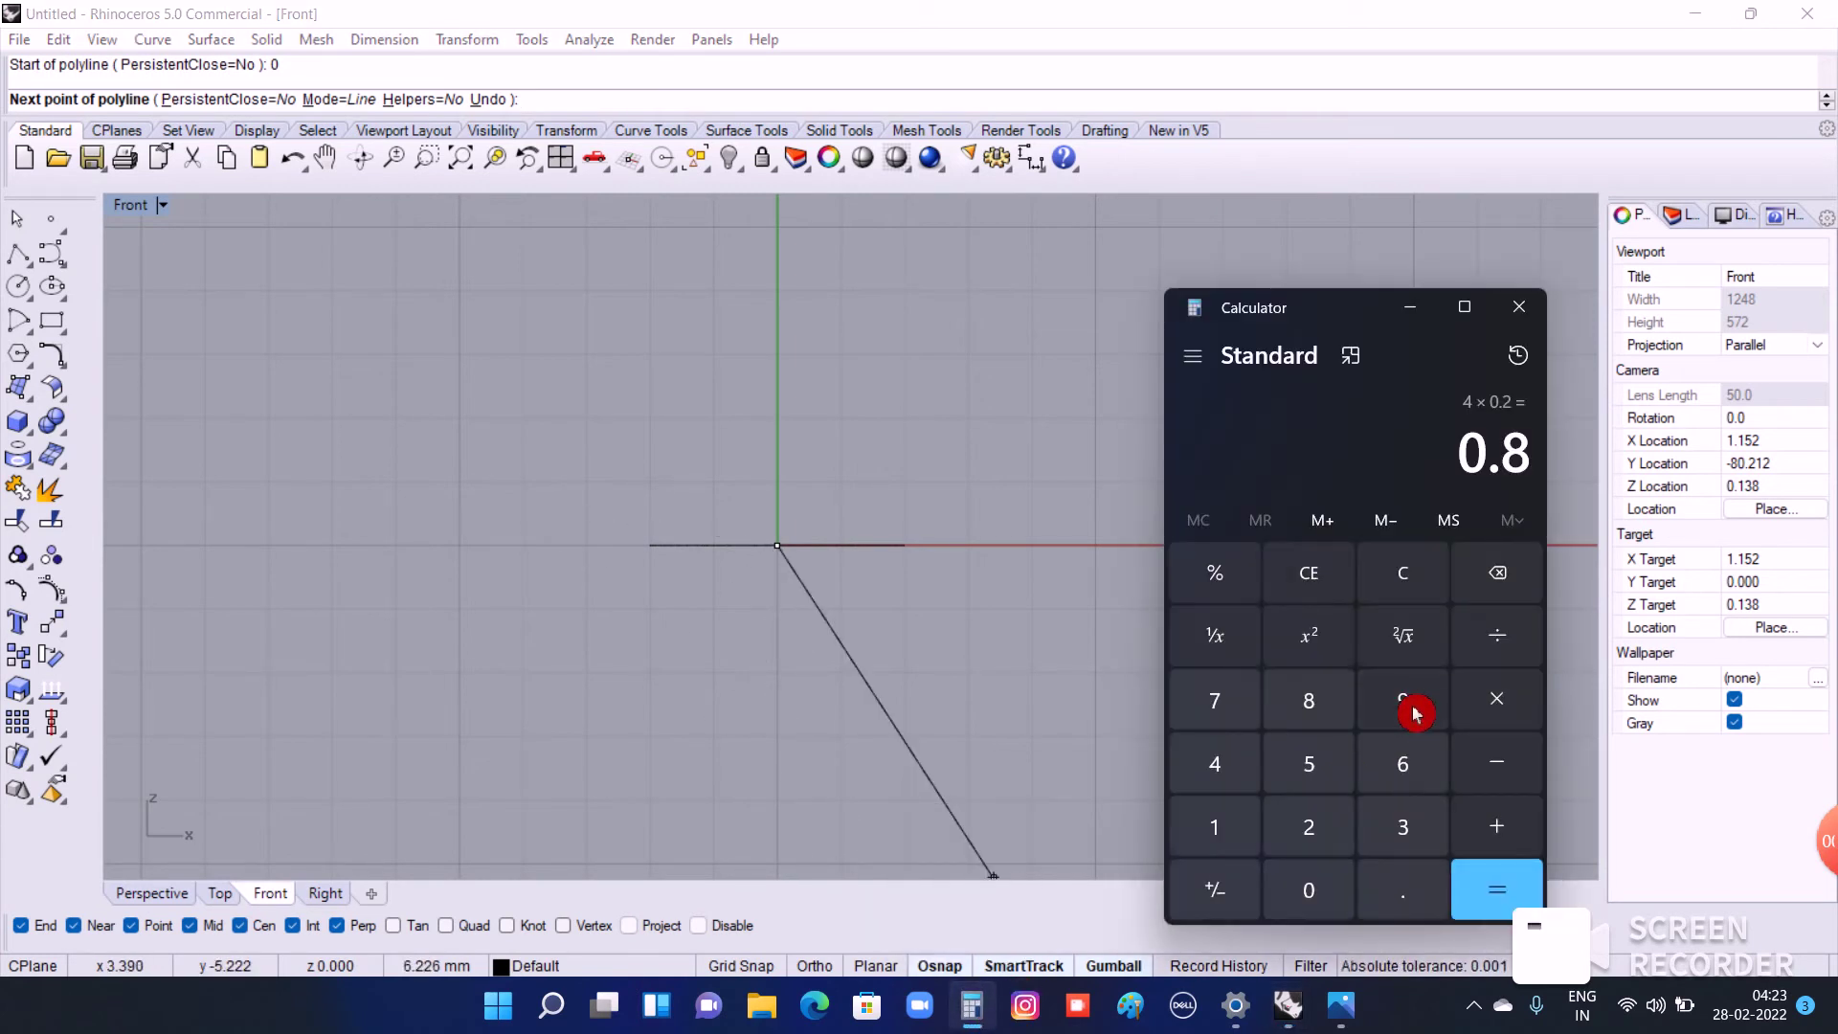
click(1407, 579)
click(1249, 780)
click(1523, 722)
click(1398, 787)
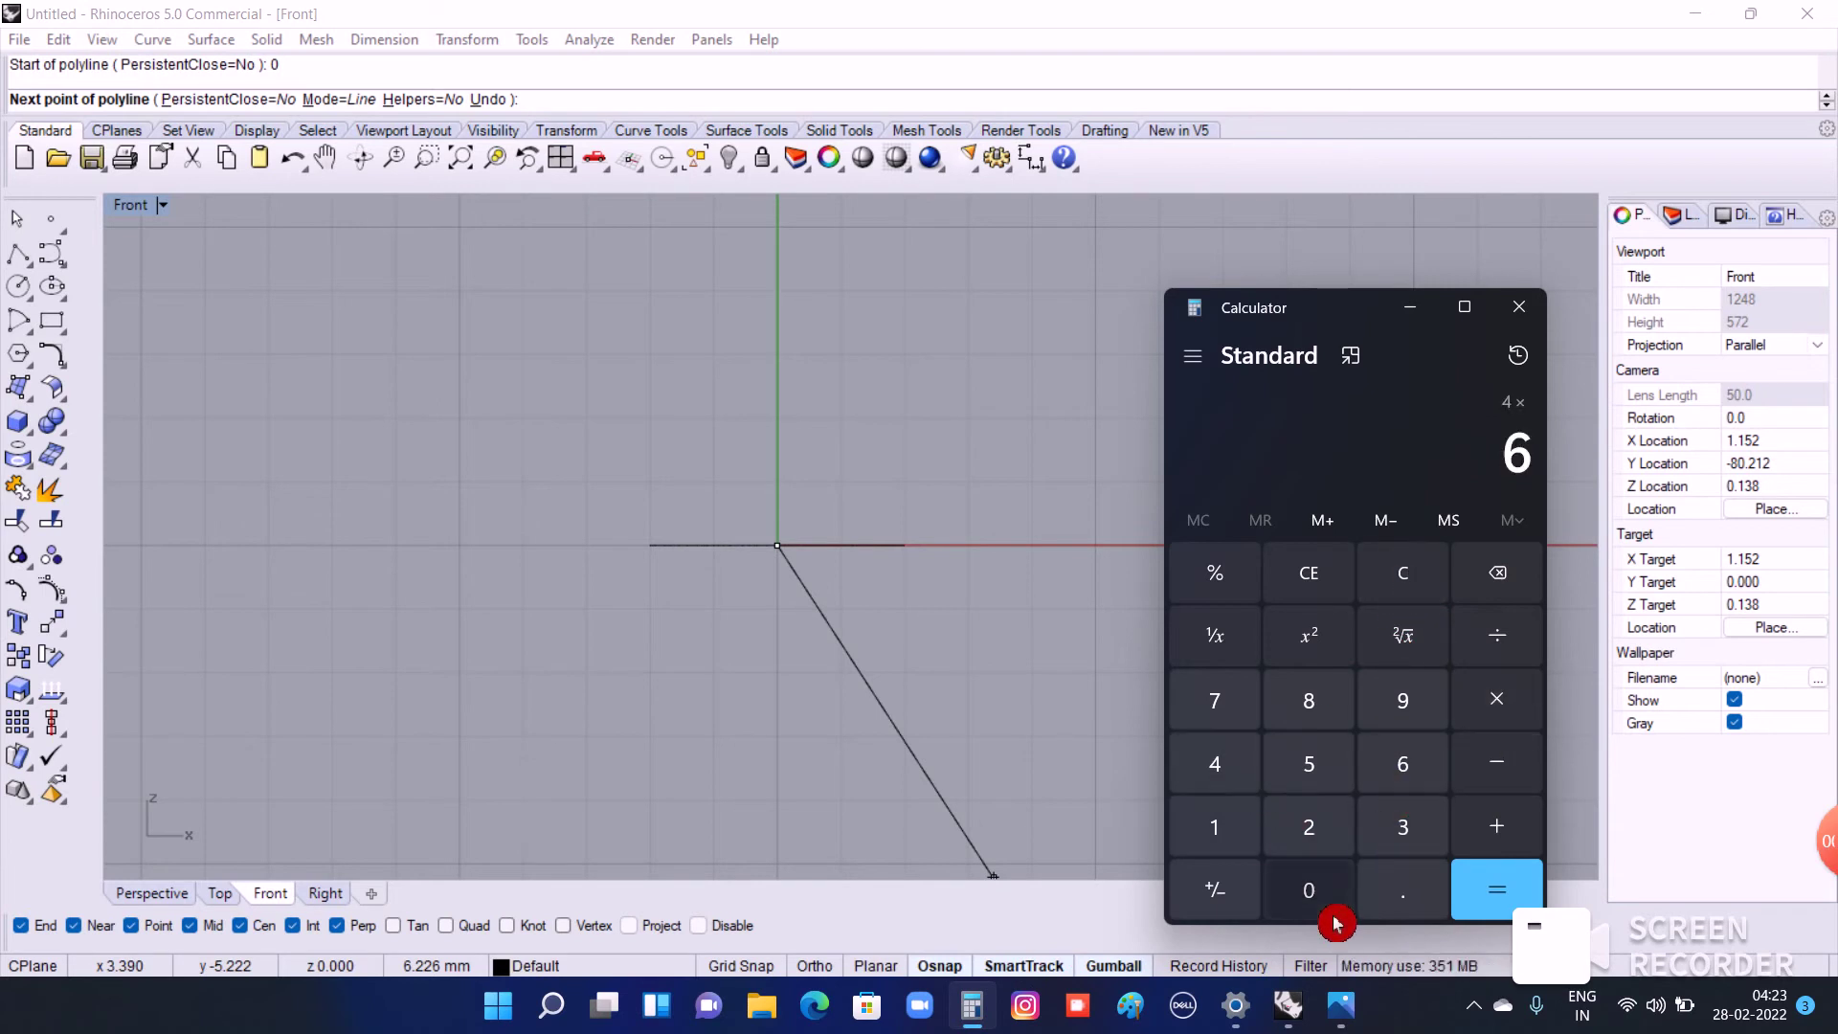
click(1331, 900)
click(1216, 587)
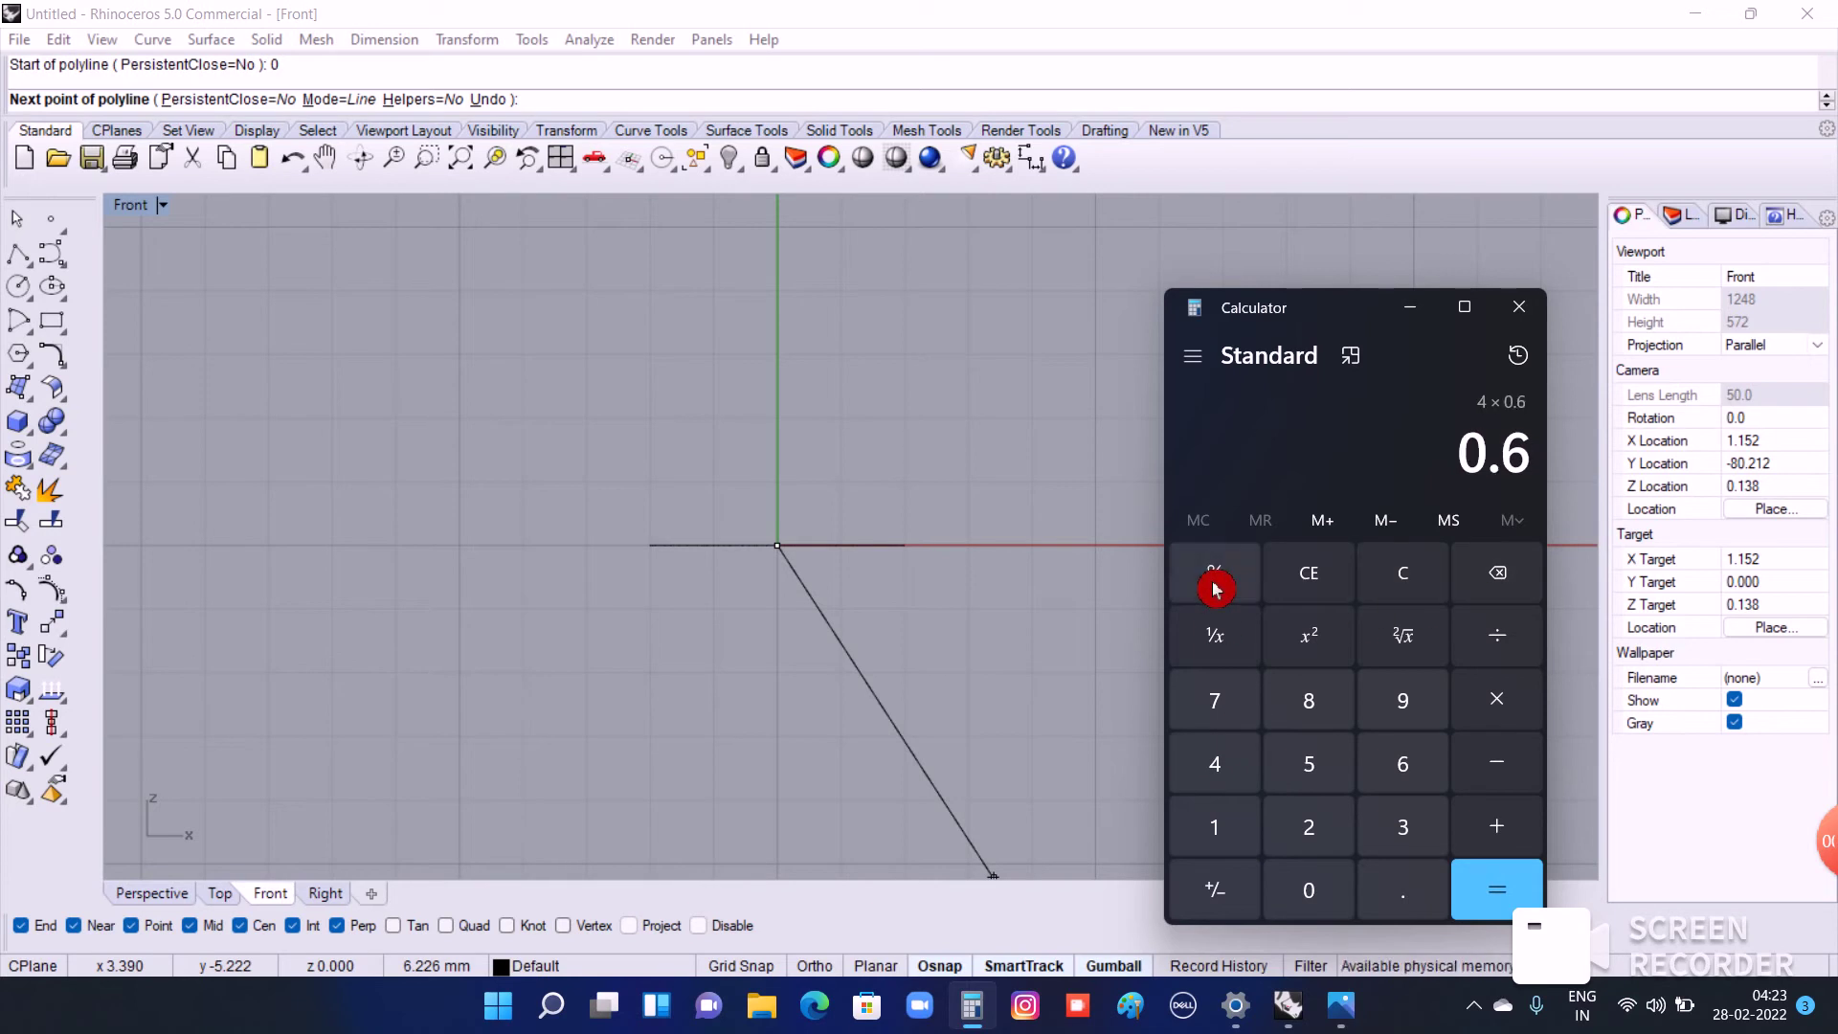
click(1505, 909)
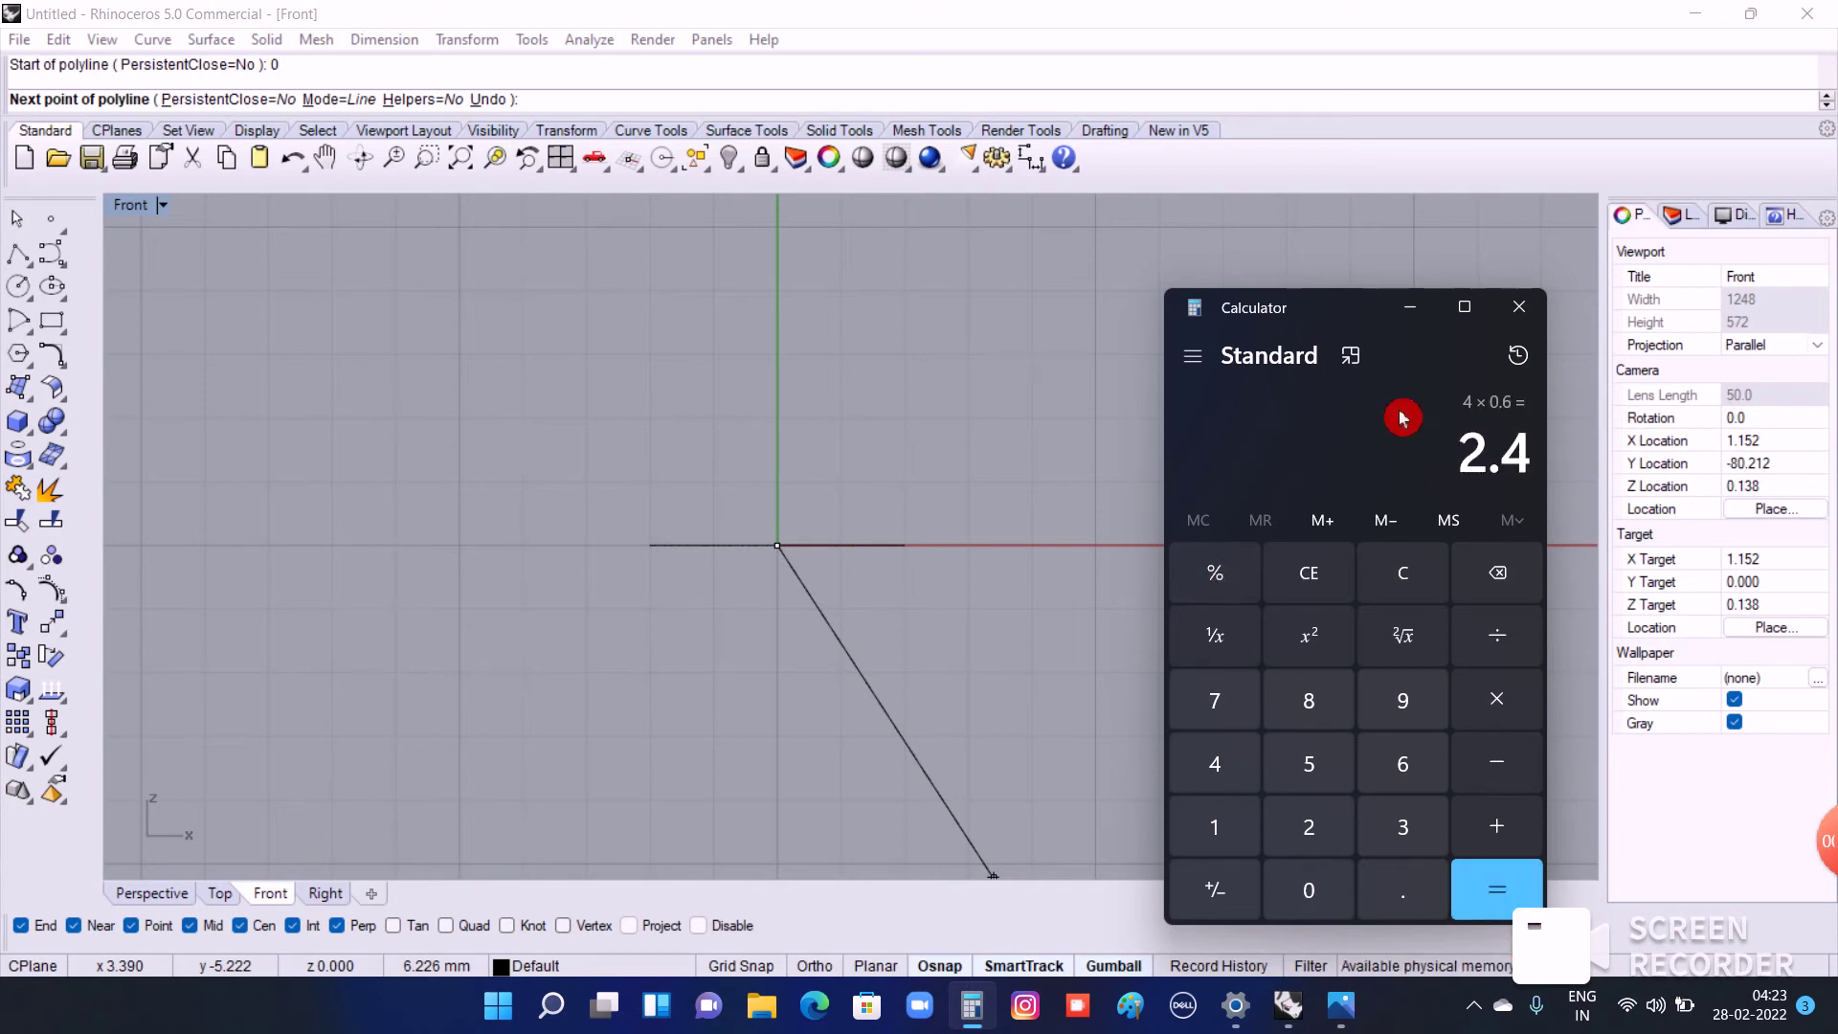
click(1433, 323)
text(2.4)
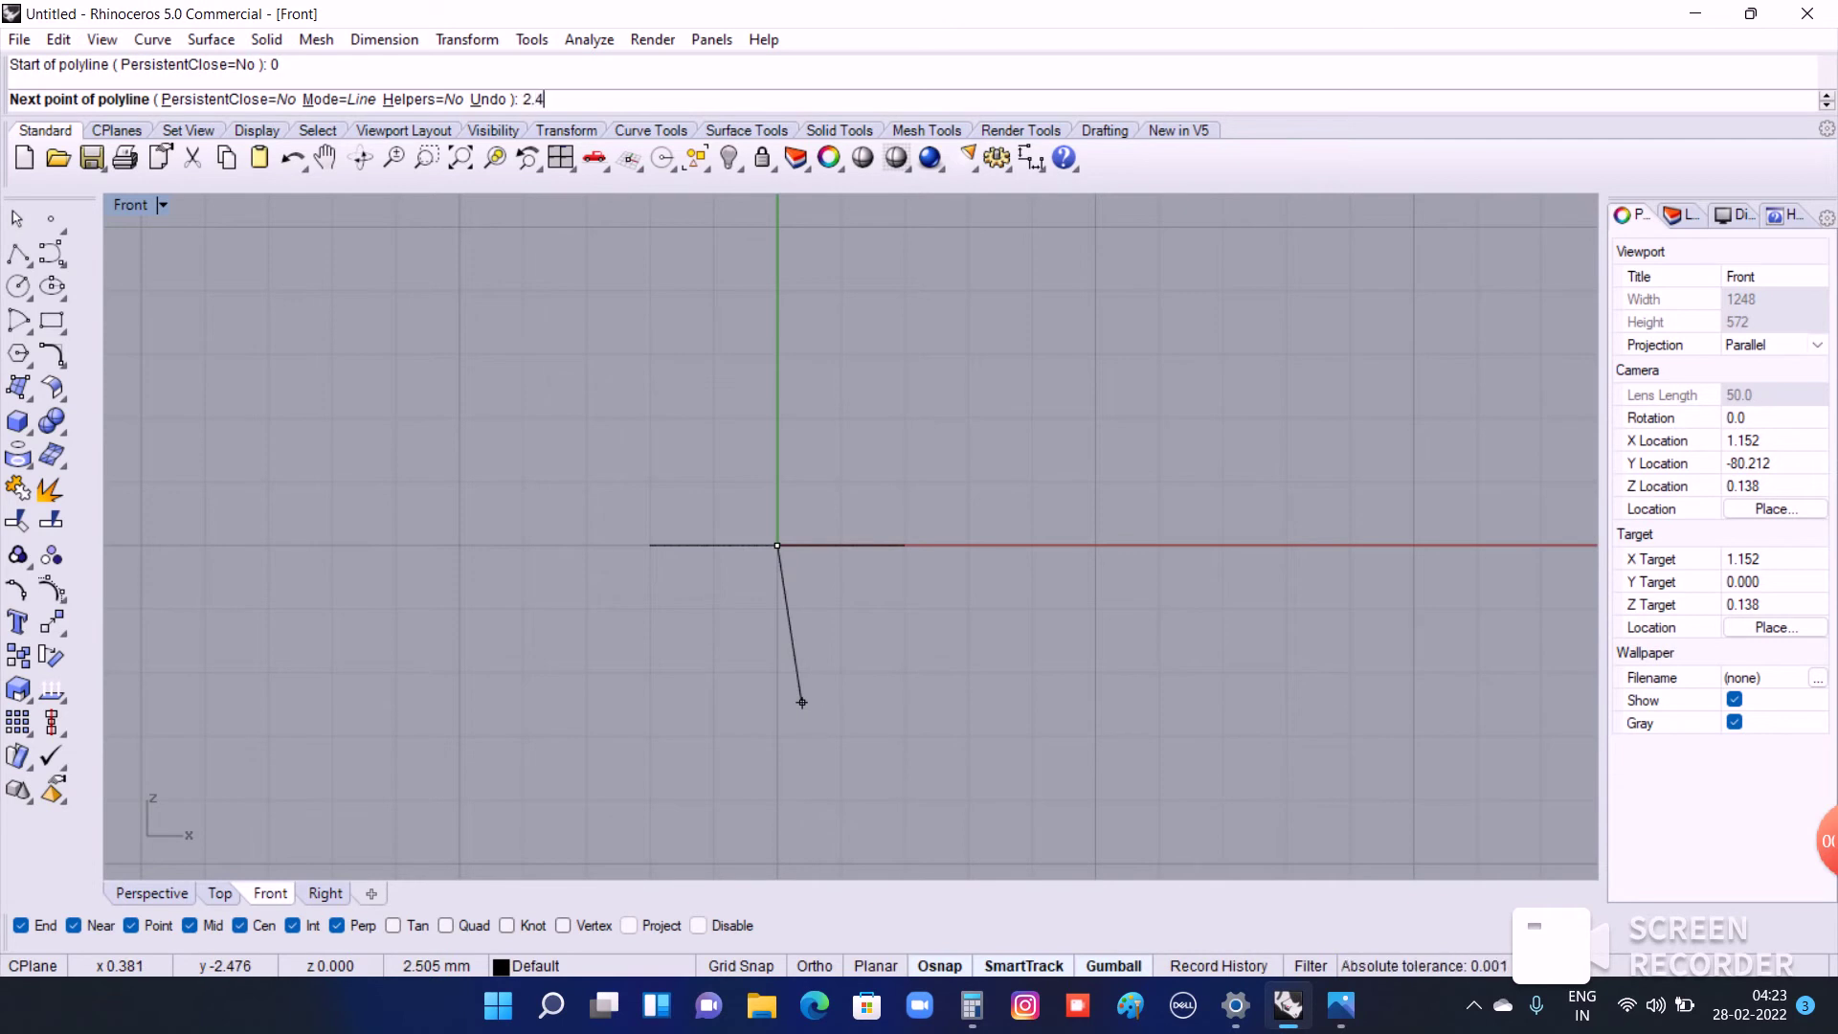
Step: Finish the line 2.4 long straight down from the origin with Ortho on
key(Return)
key(F8)
click(795, 850)
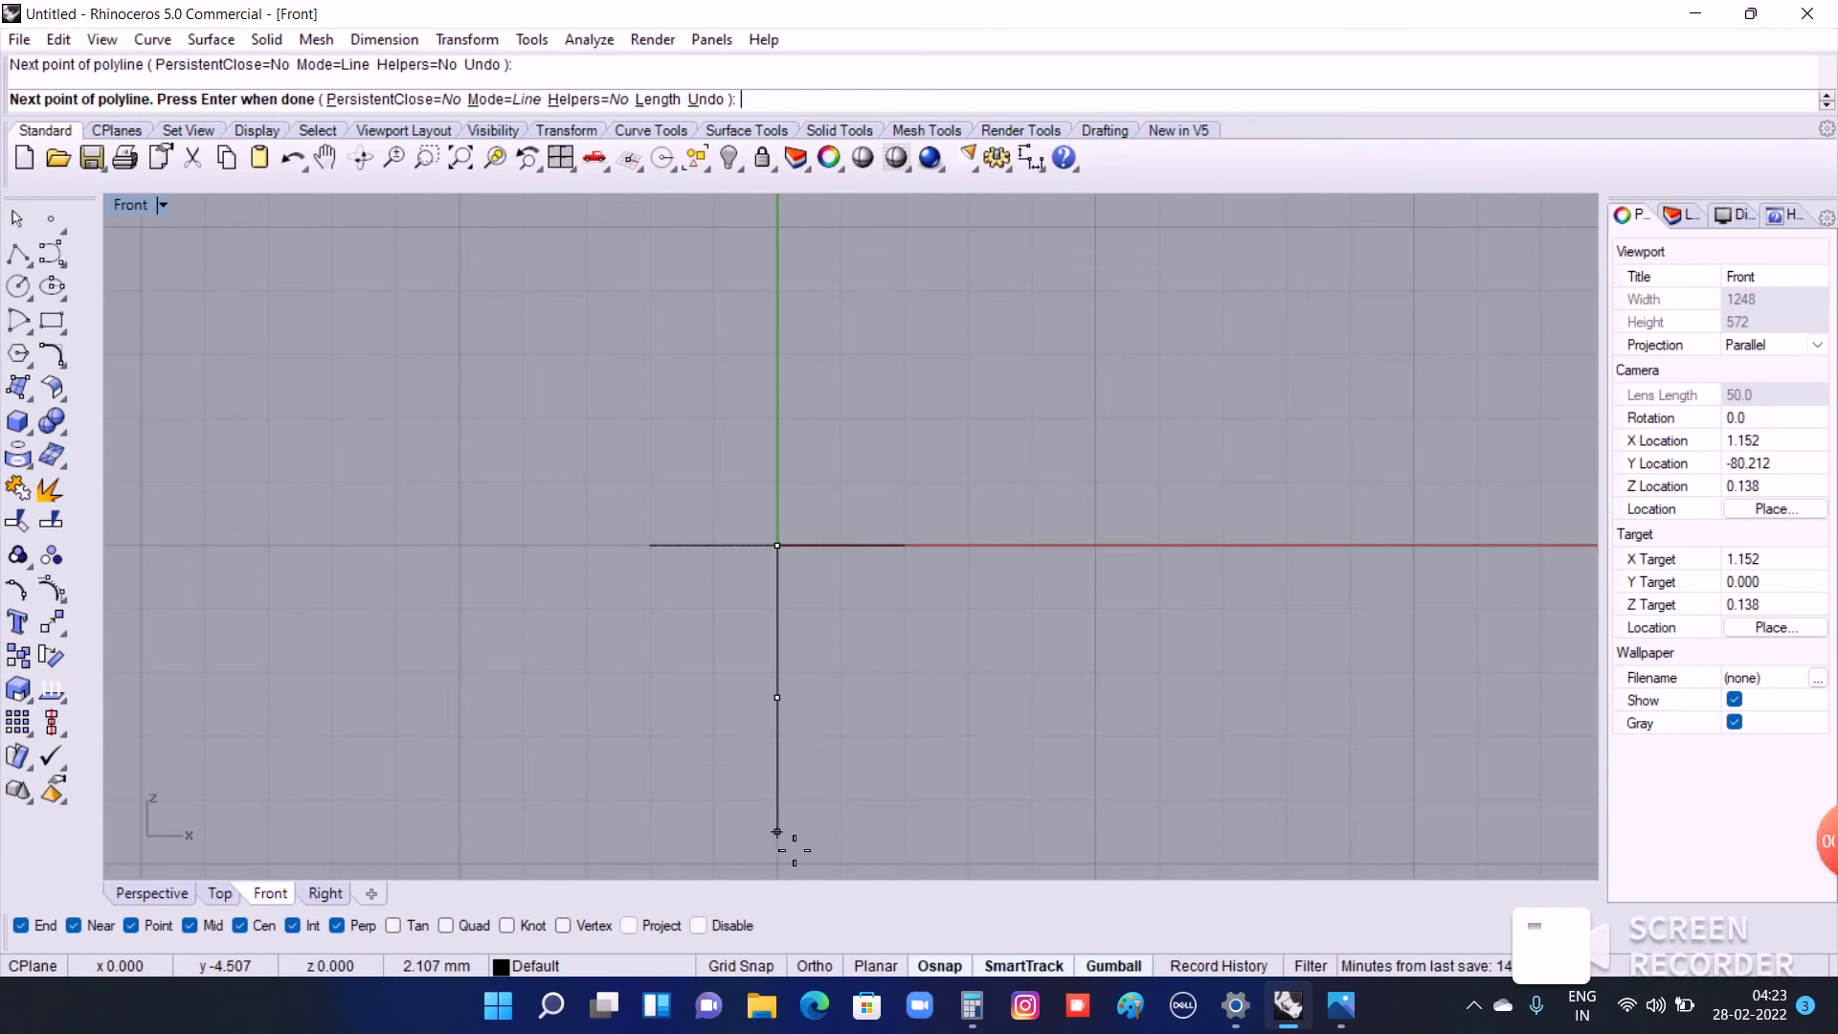
key(Return)
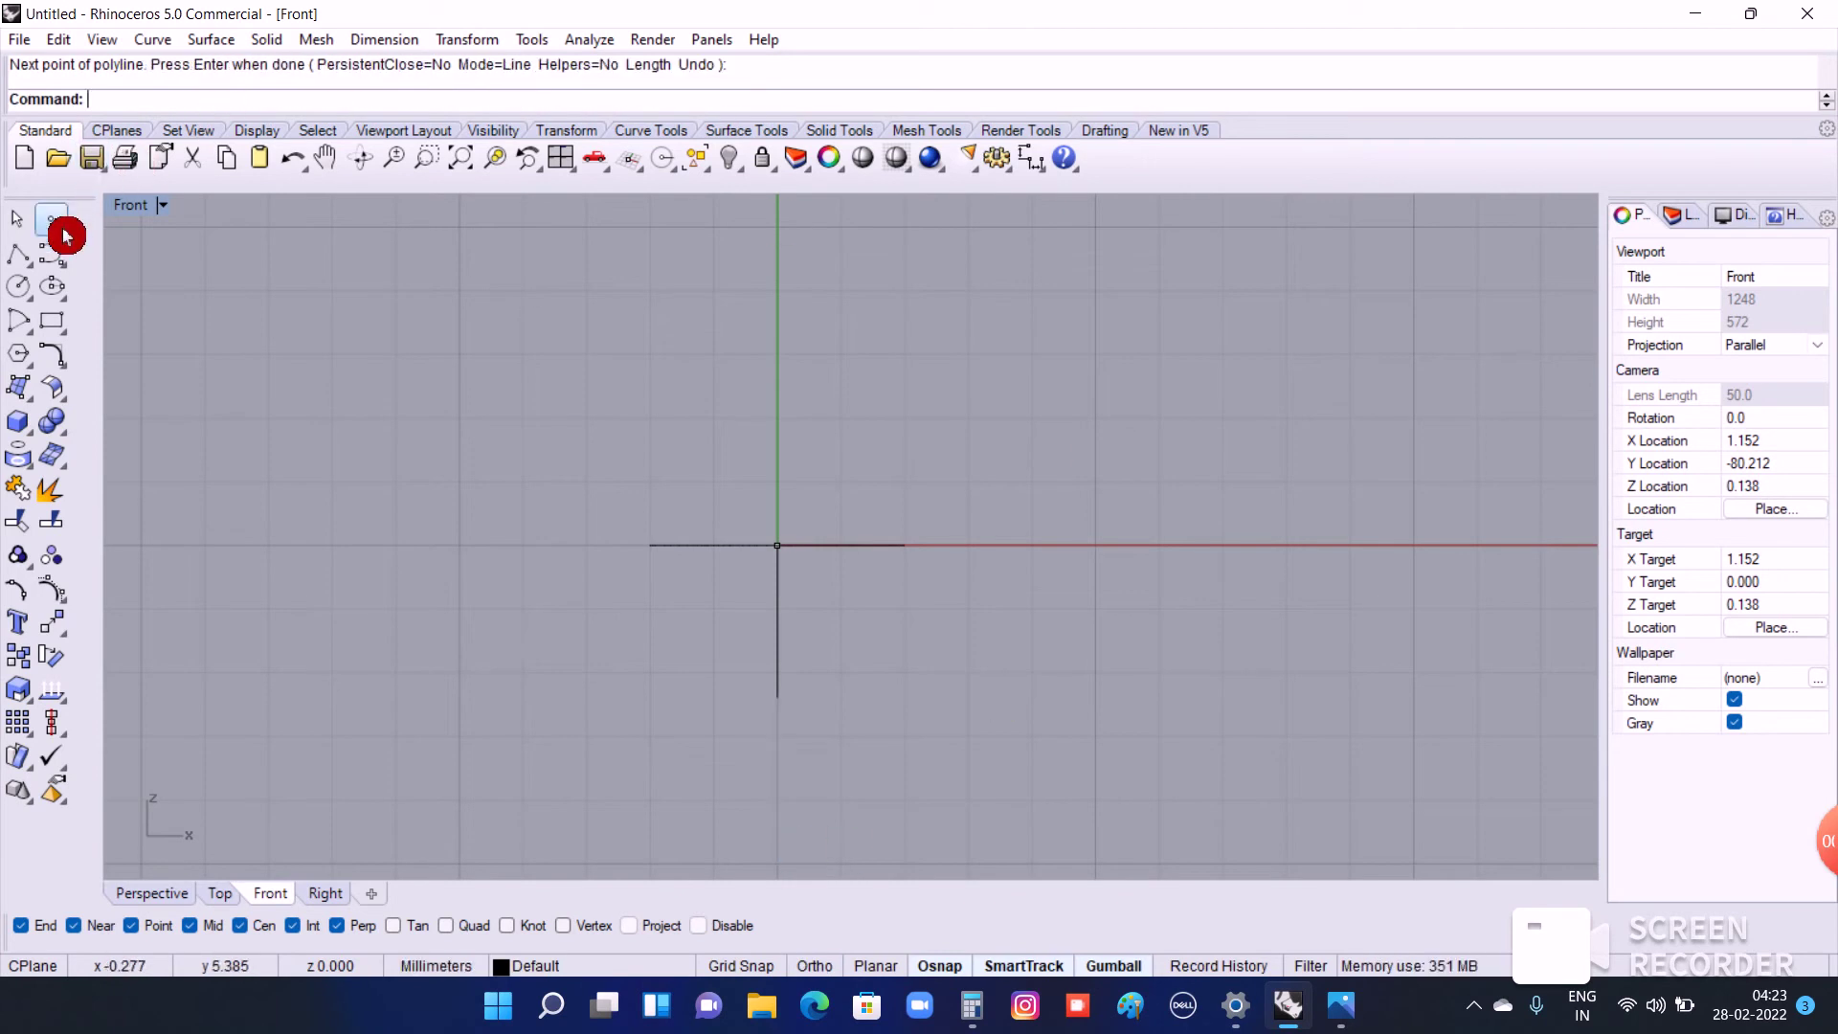
click(53, 221)
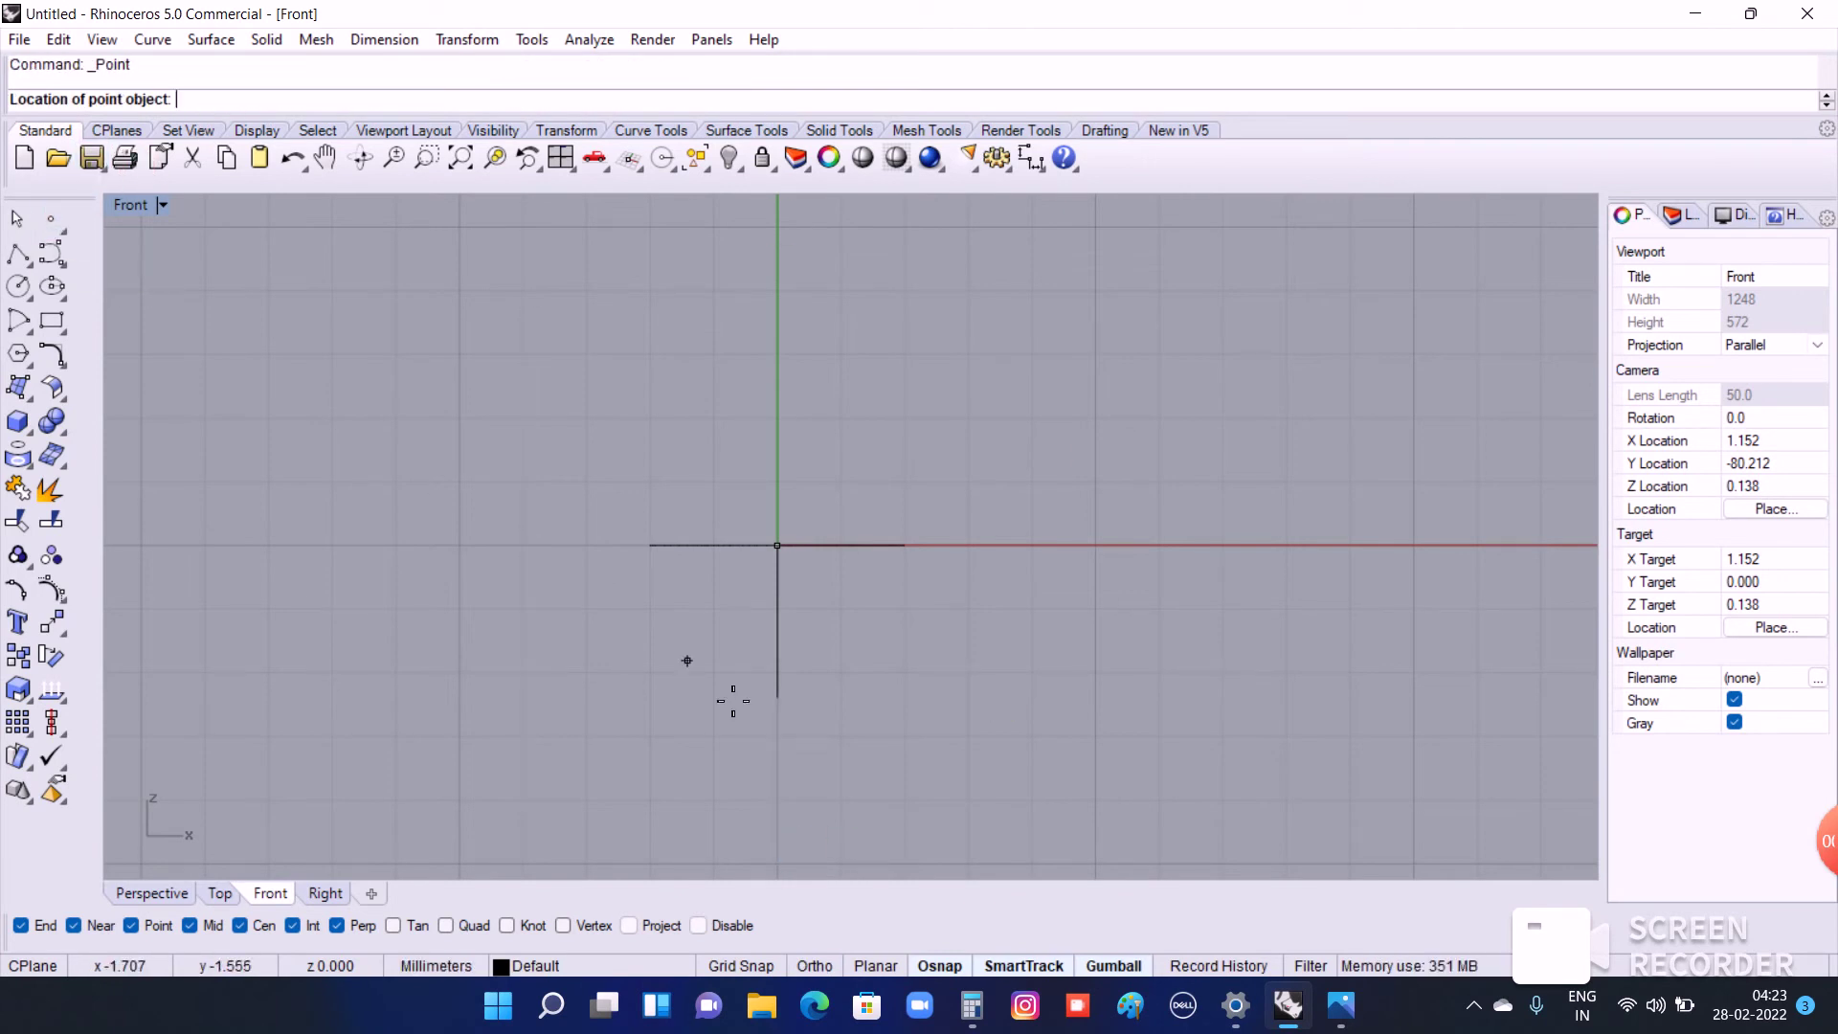
Step: Place and select a point at the line's lower end, then compute 2.4 ÷ 60 = 0.04
click(791, 723)
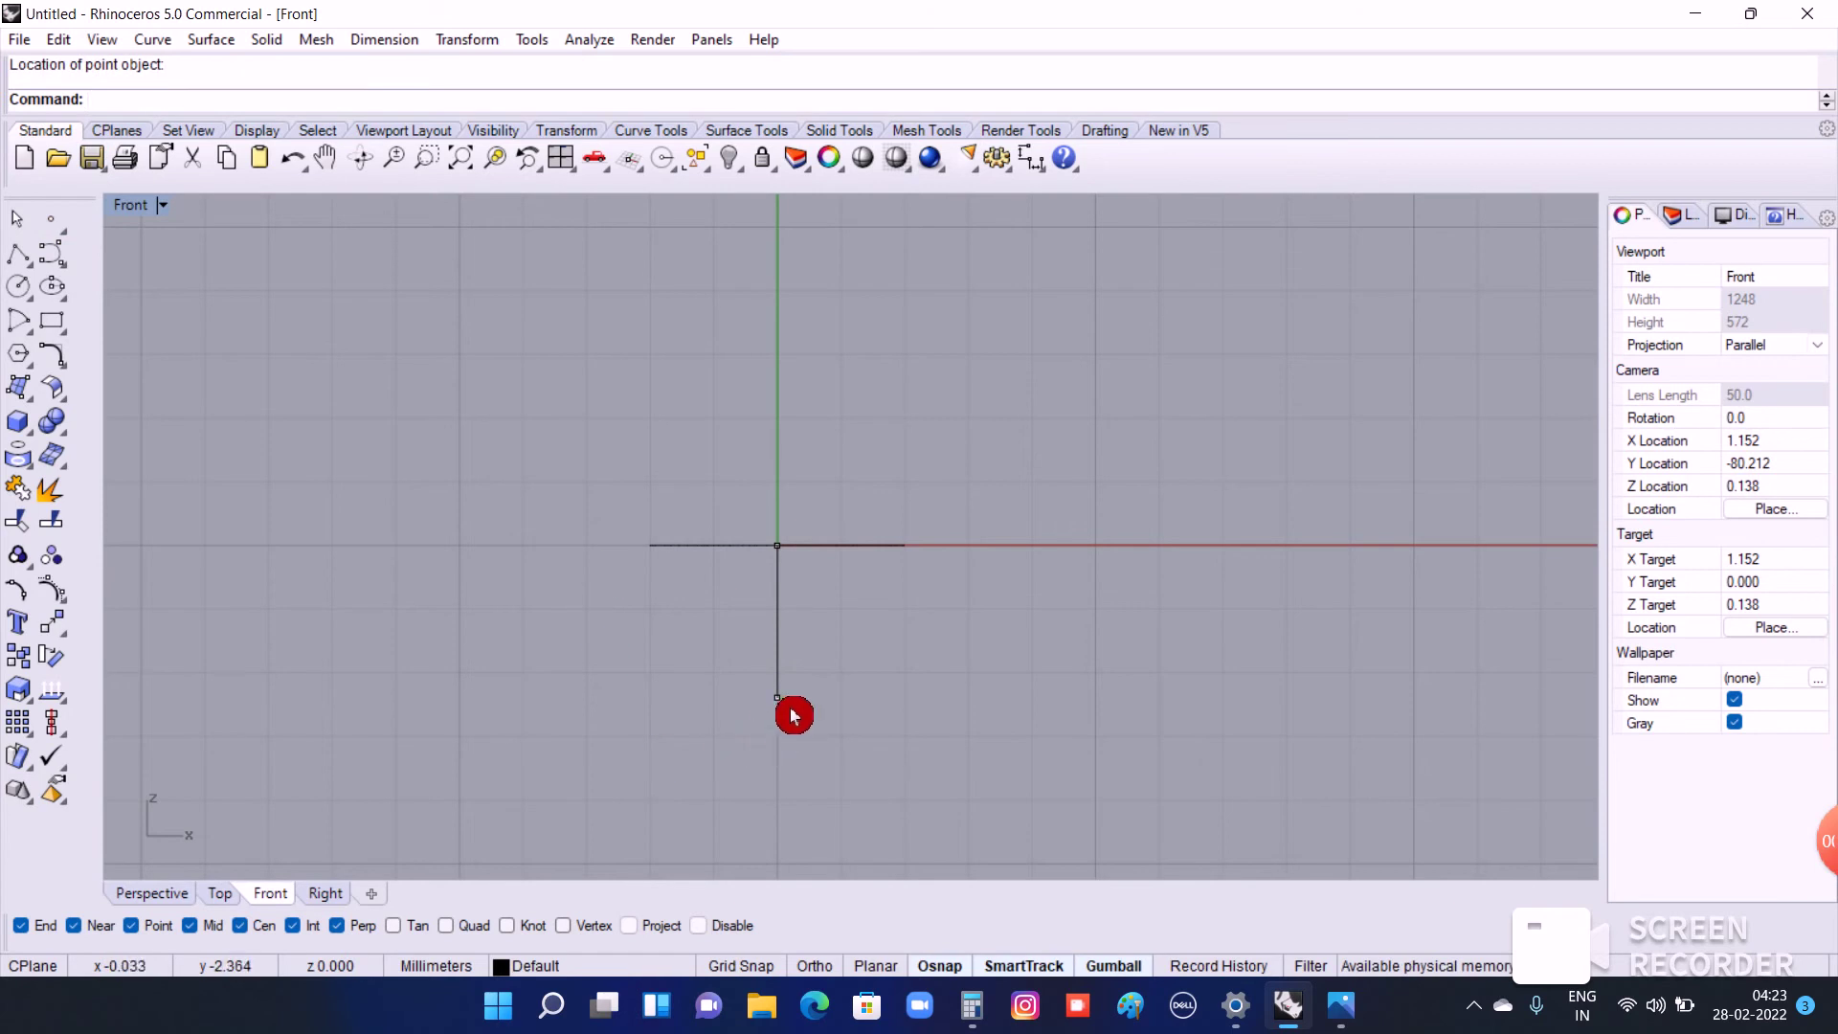
click(798, 715)
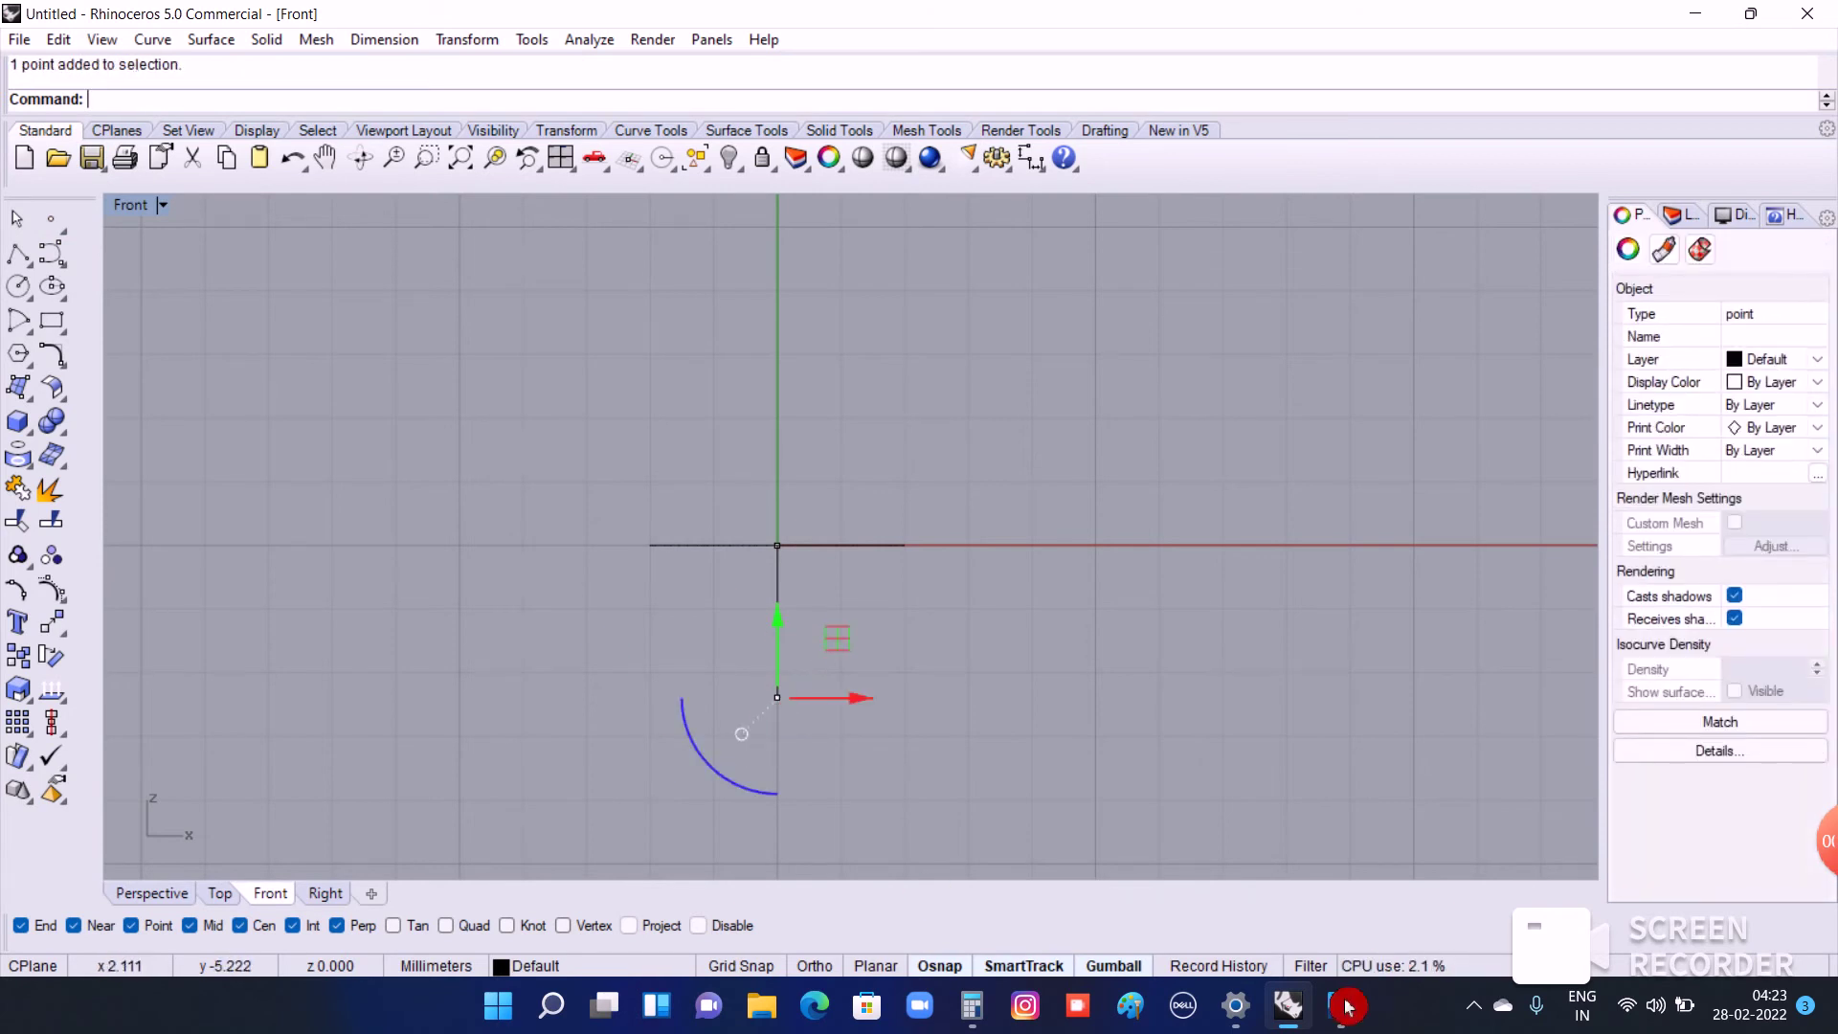
click(986, 1015)
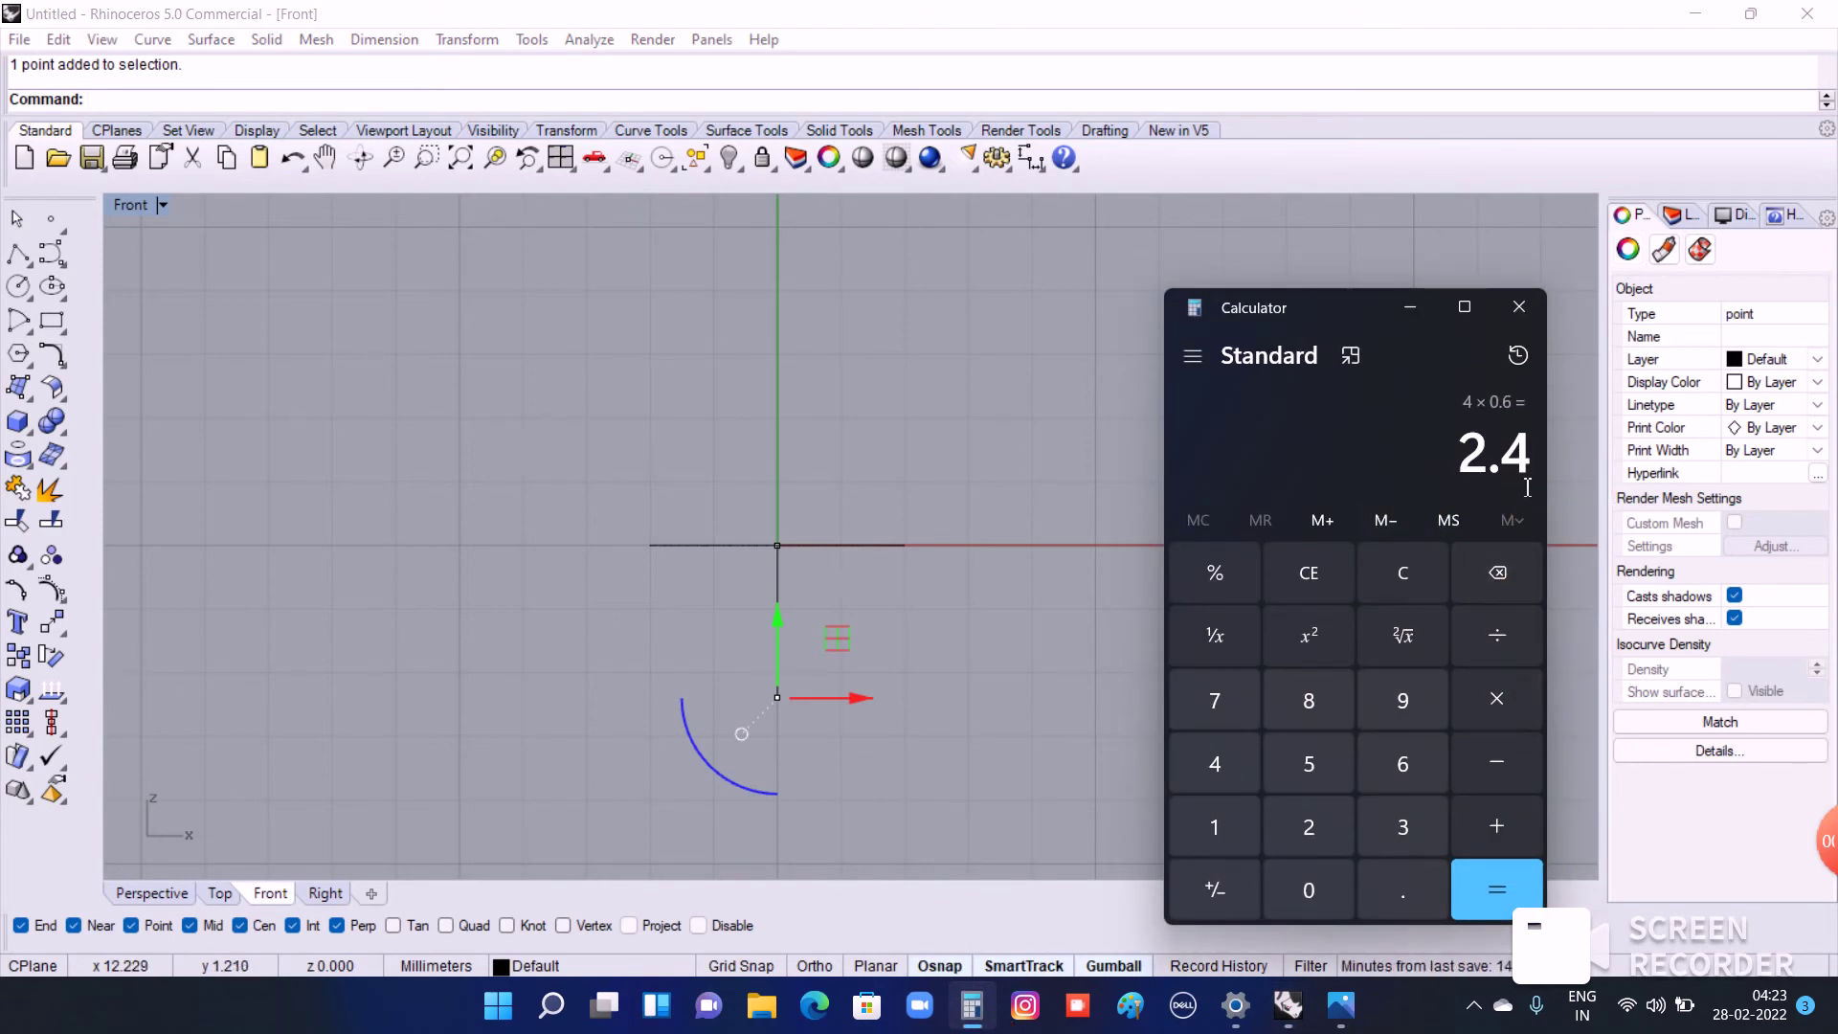
click(1420, 595)
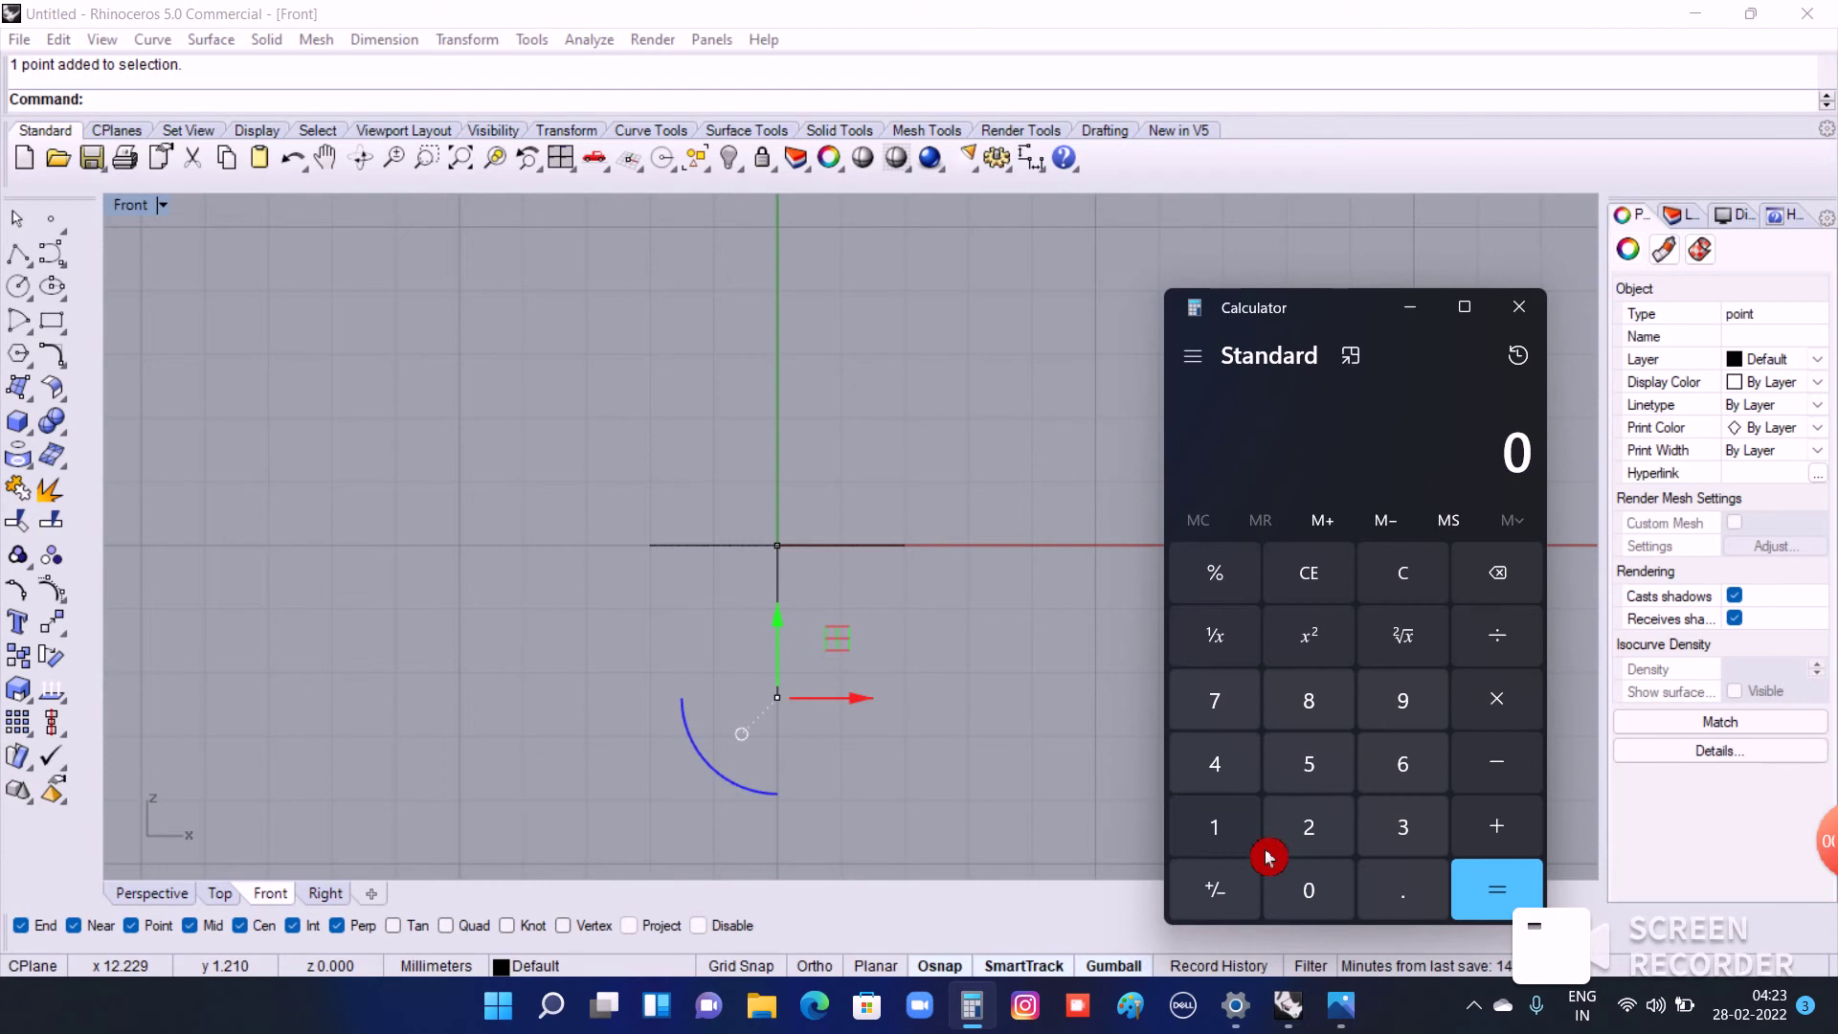
click(1329, 853)
click(1398, 892)
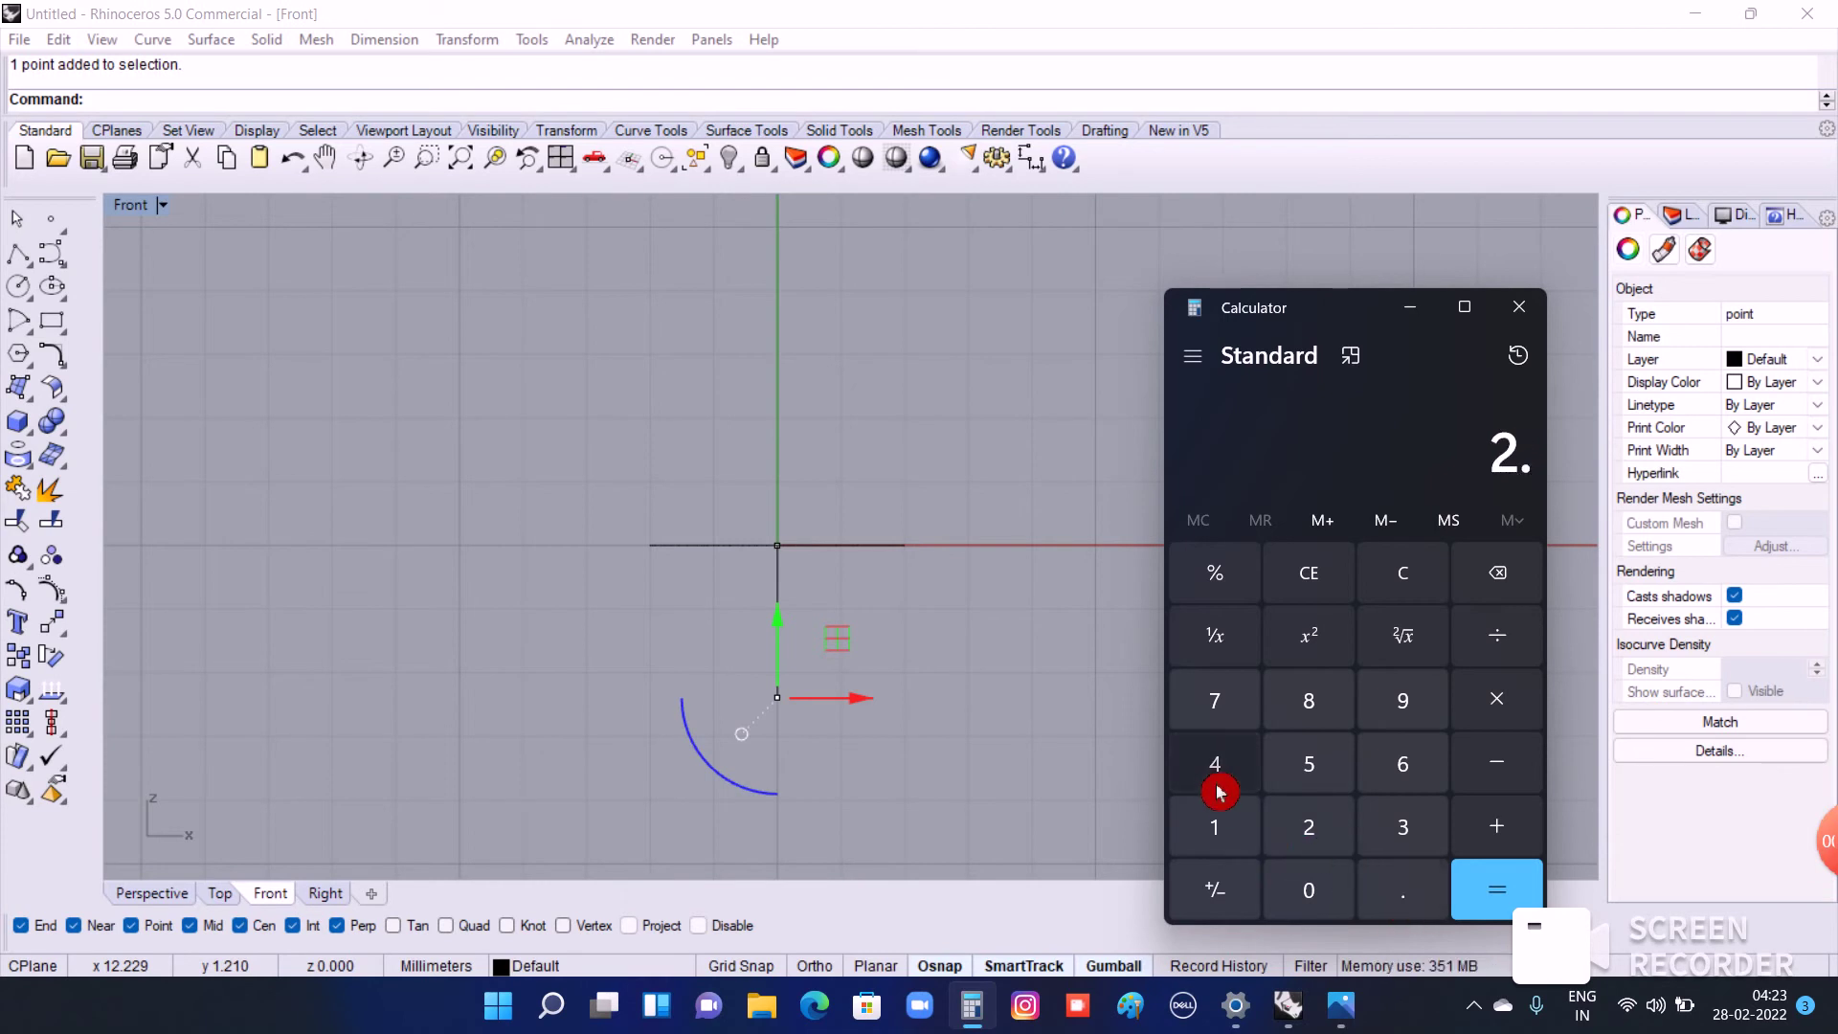
click(1219, 780)
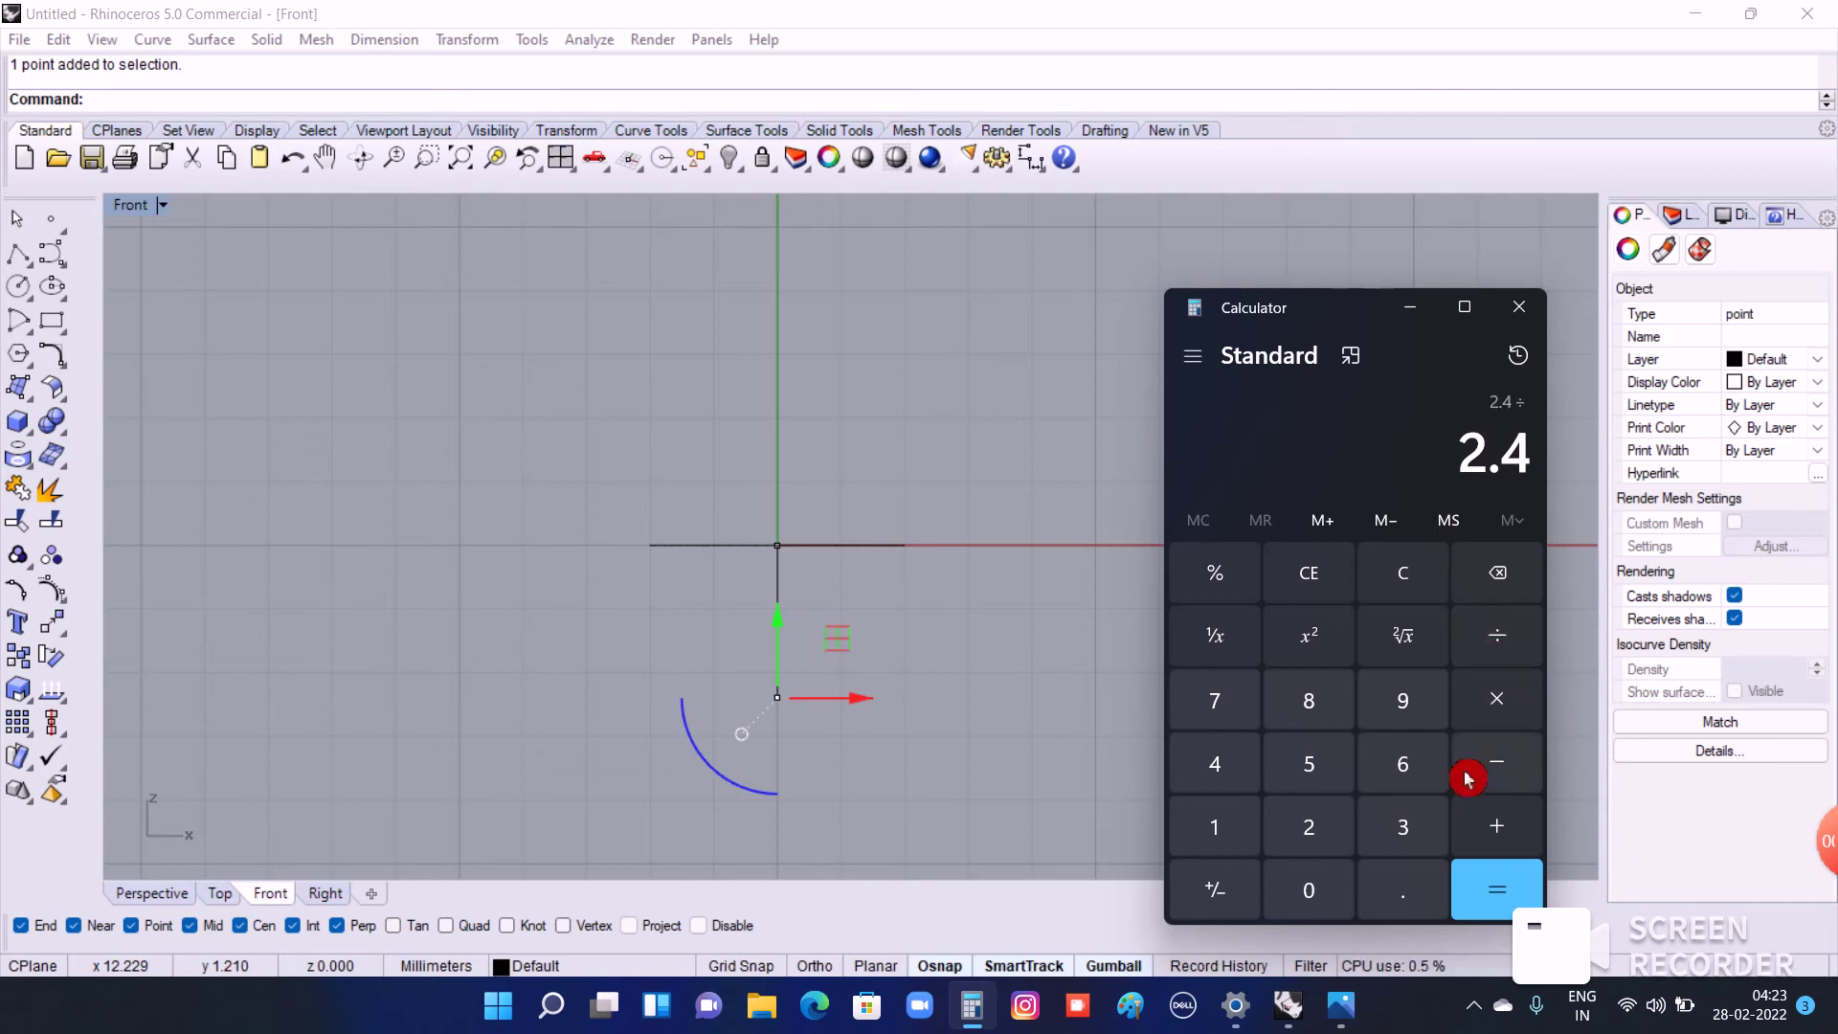
click(1421, 787)
click(1345, 905)
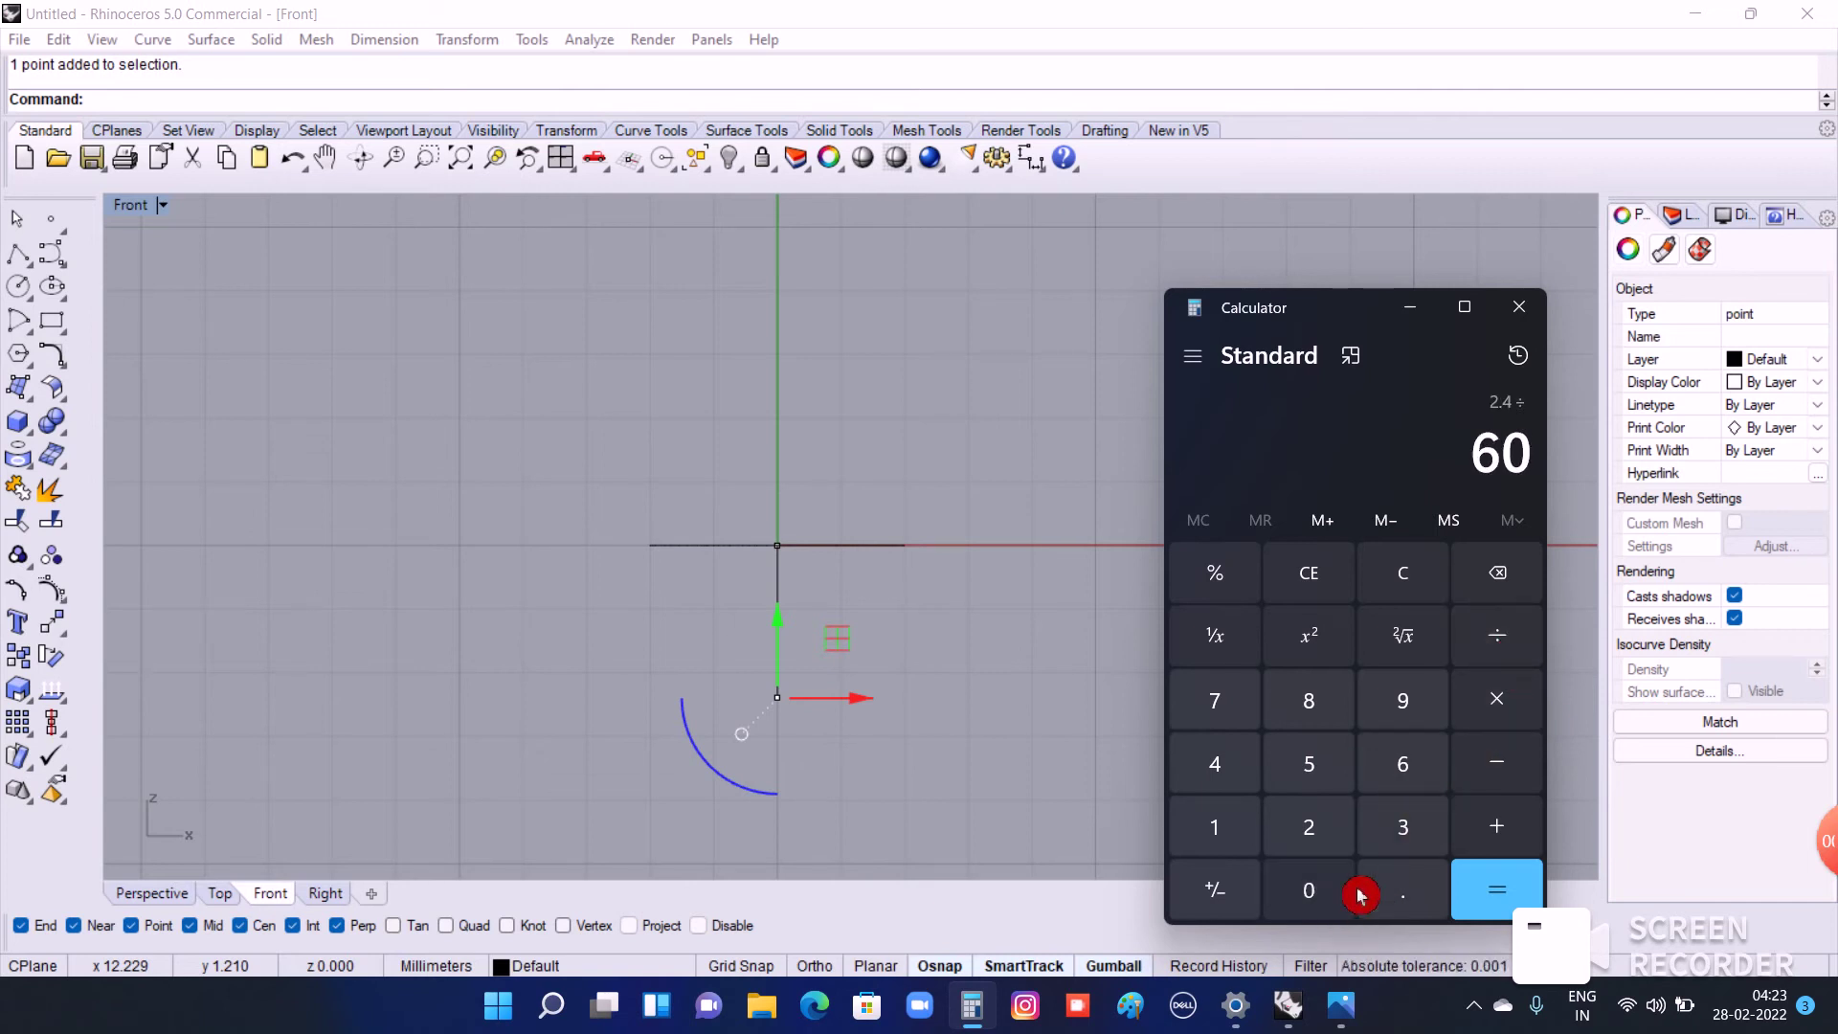
click(1523, 703)
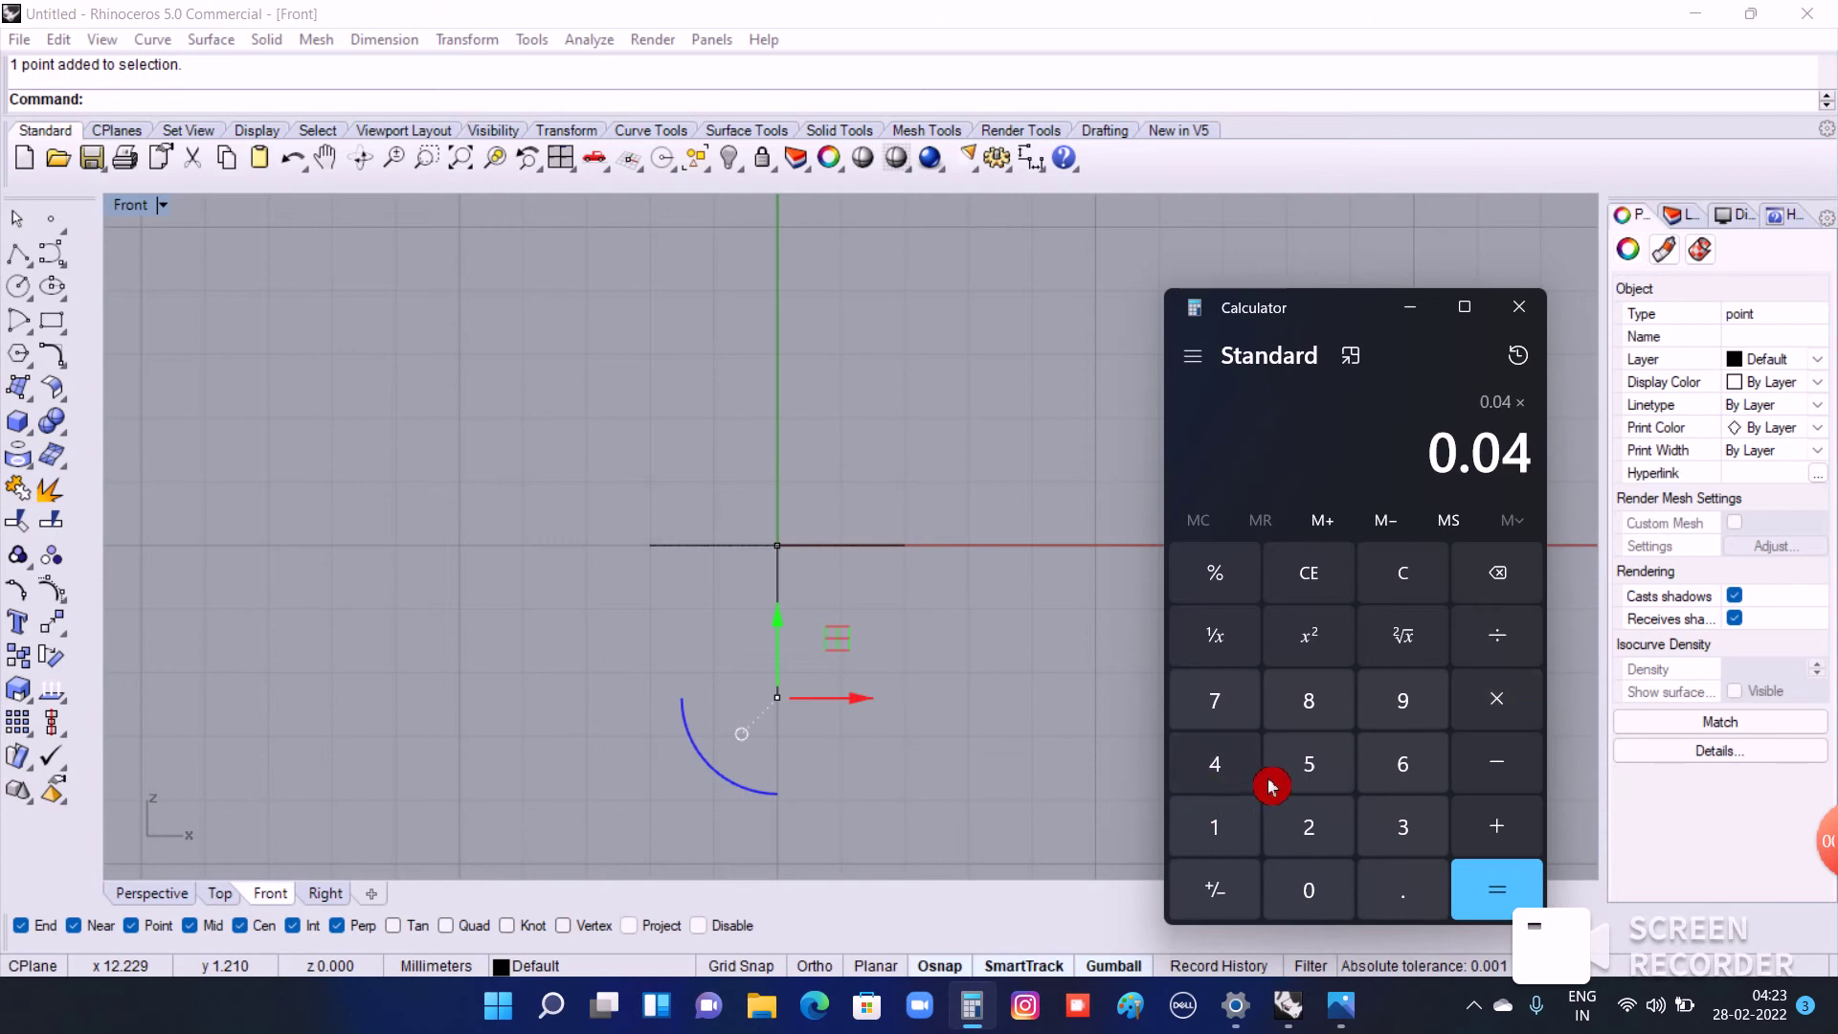
Step: Multiply 0.04 by 43.5 in Calculator to get 1.74
click(1256, 783)
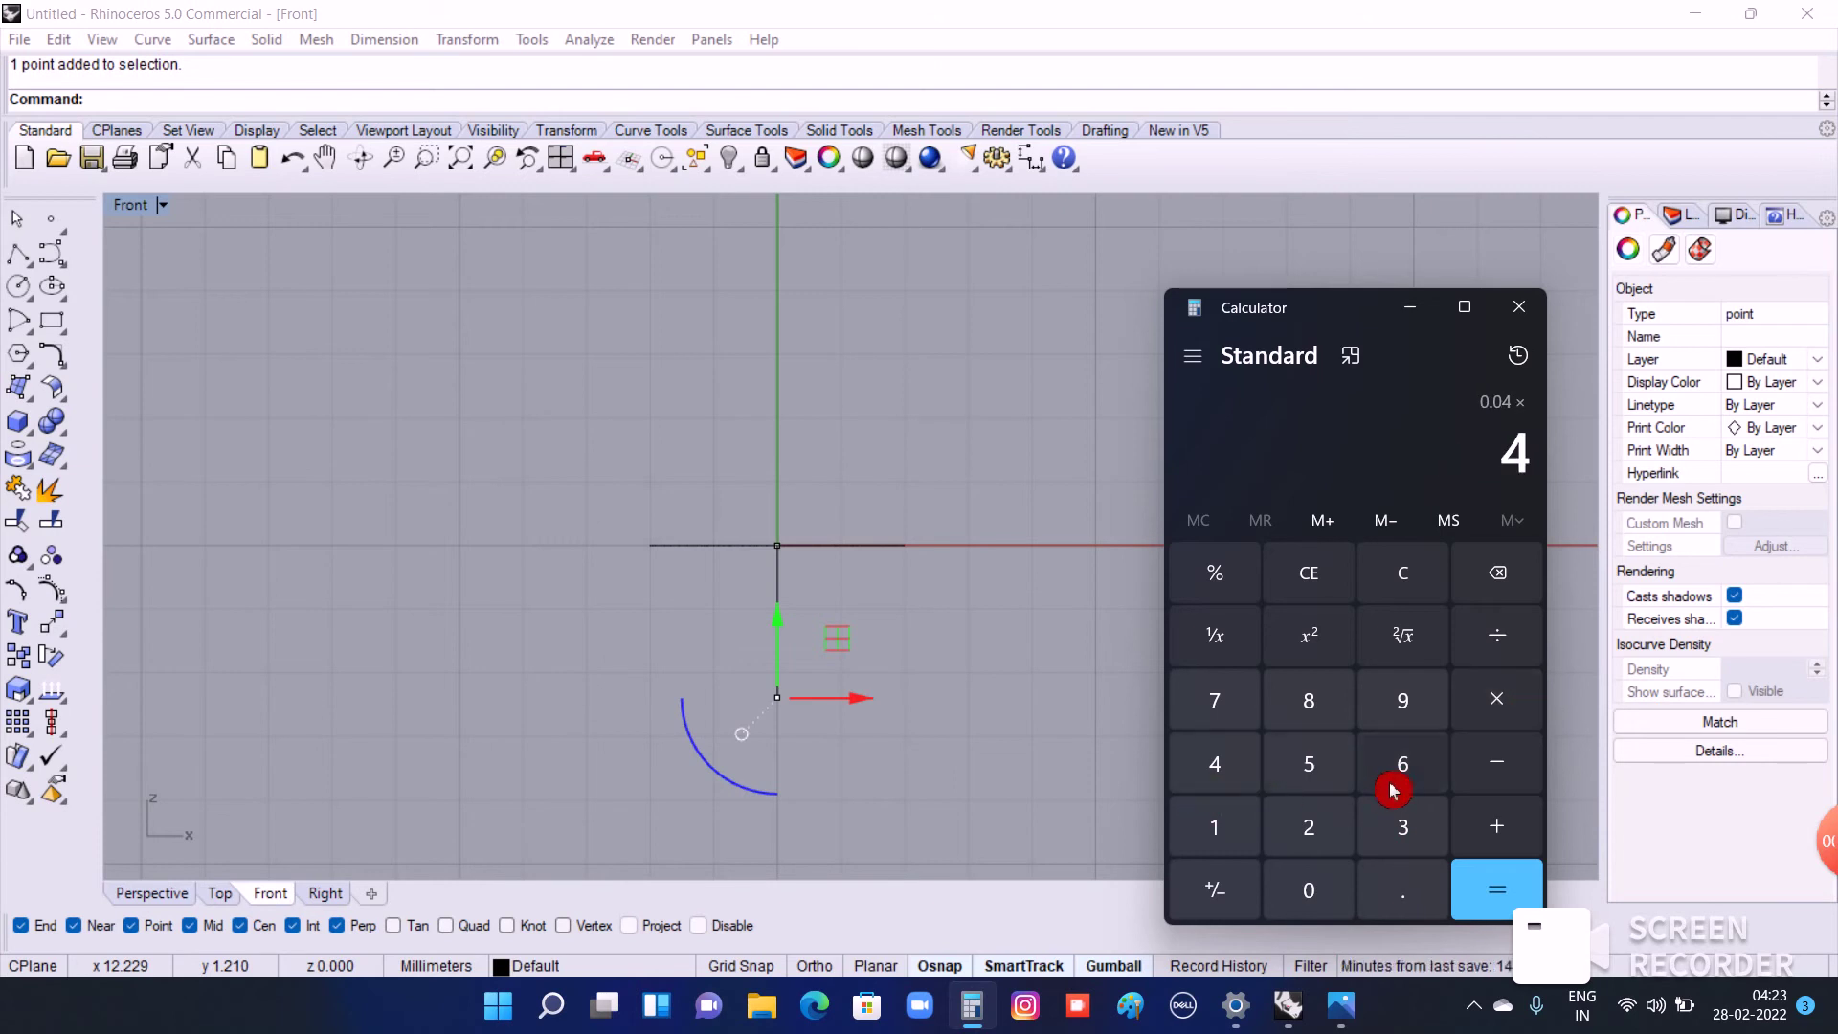
click(1419, 850)
click(1401, 881)
click(1327, 774)
click(1517, 911)
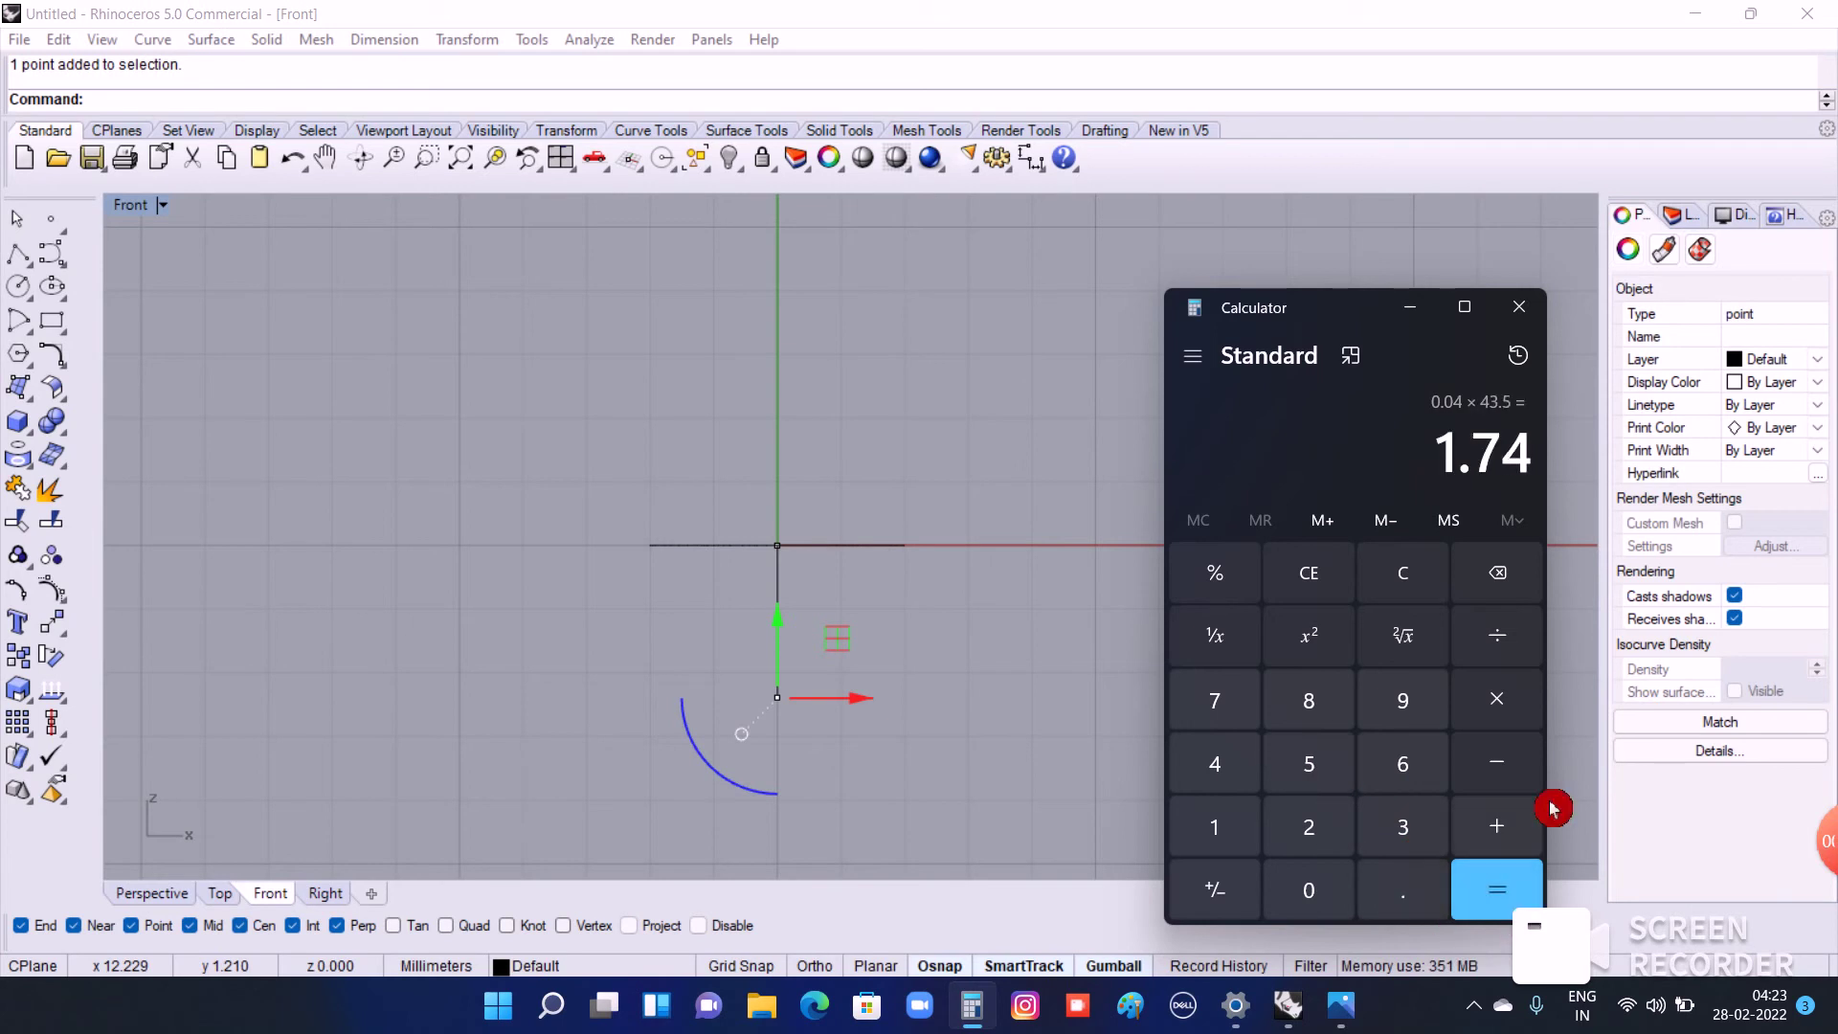
click(1410, 306)
click(795, 633)
text(1.74)
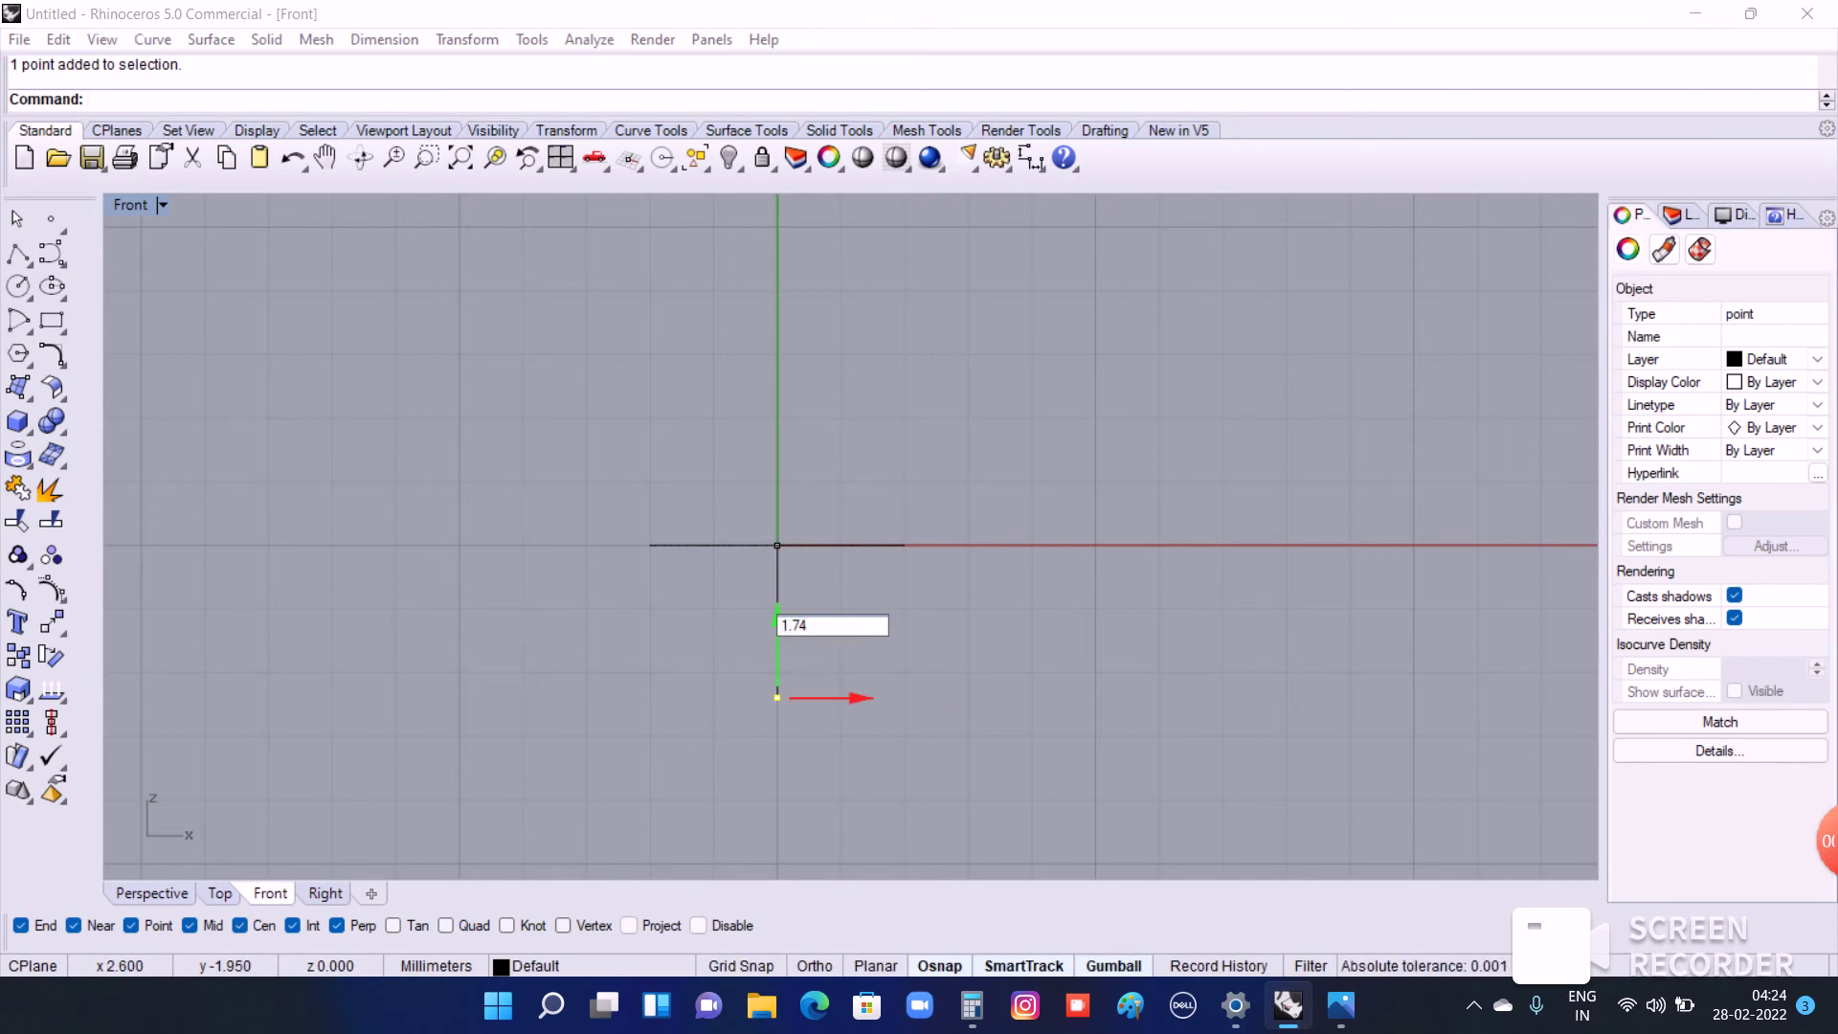
Step: Move the point up 1.74, add a new point at the line's lower end, and show Perspective
key(Return)
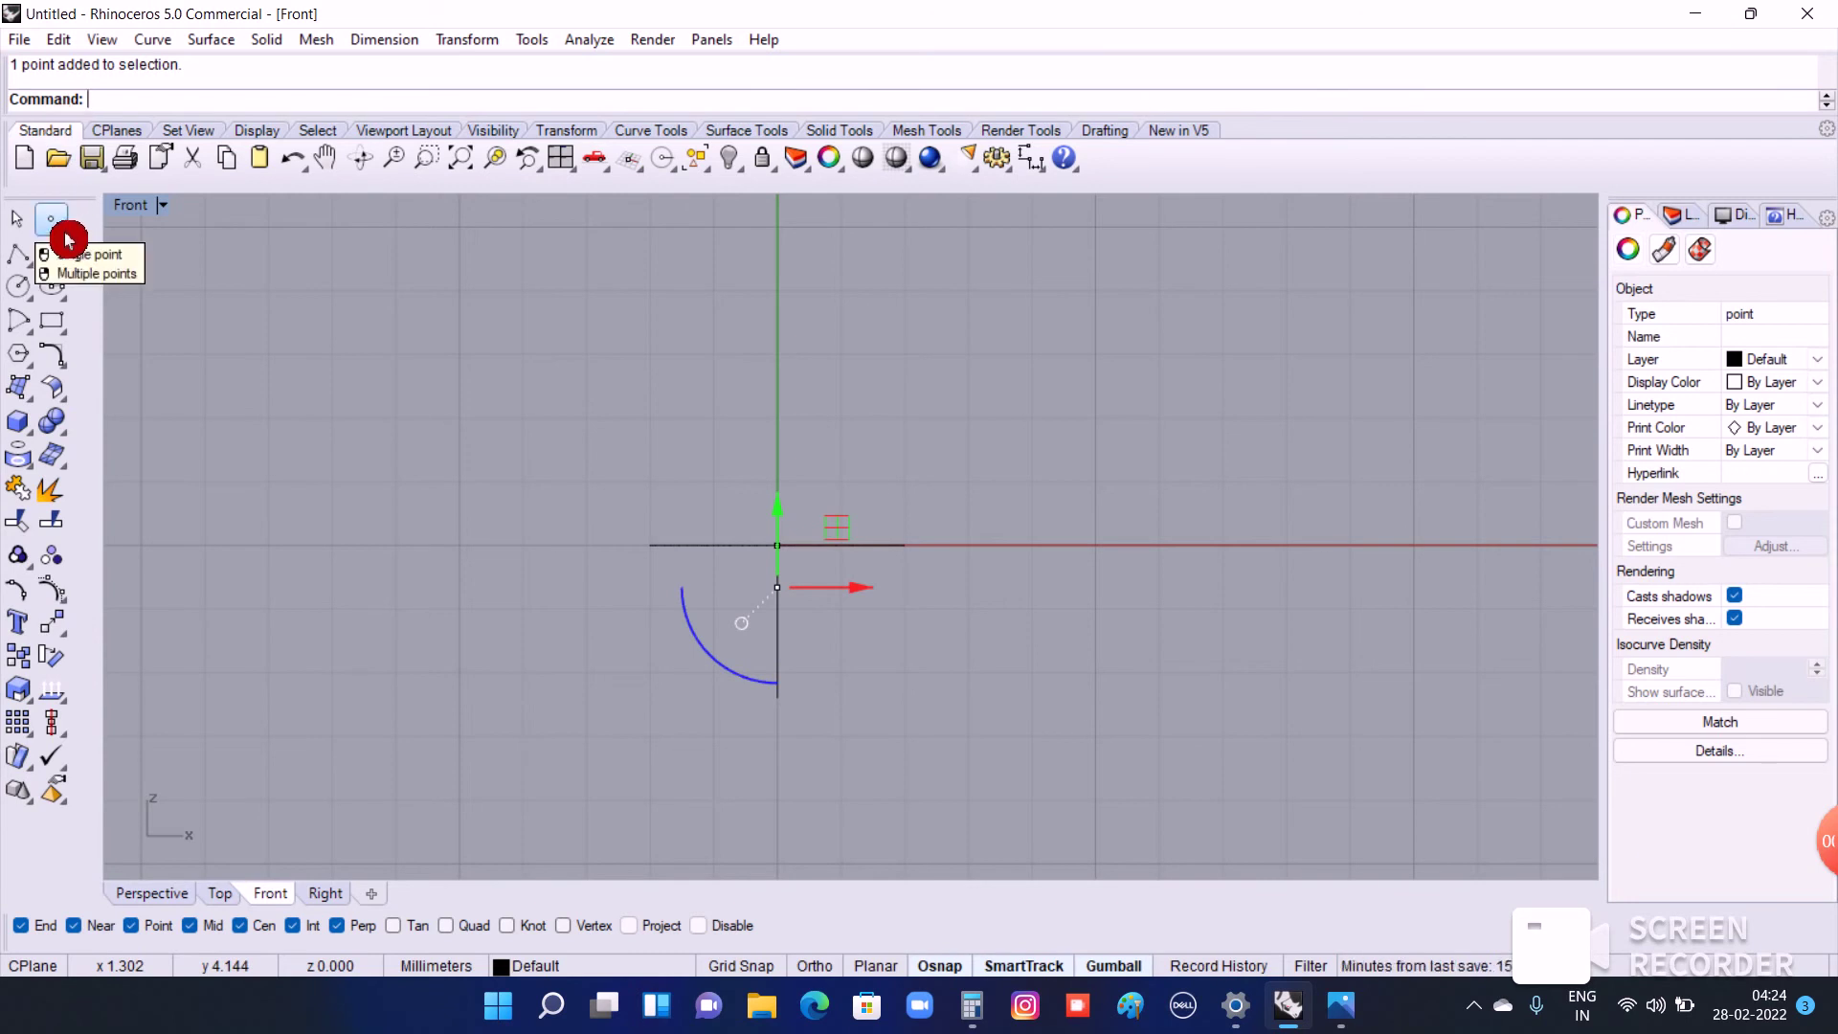
click(63, 233)
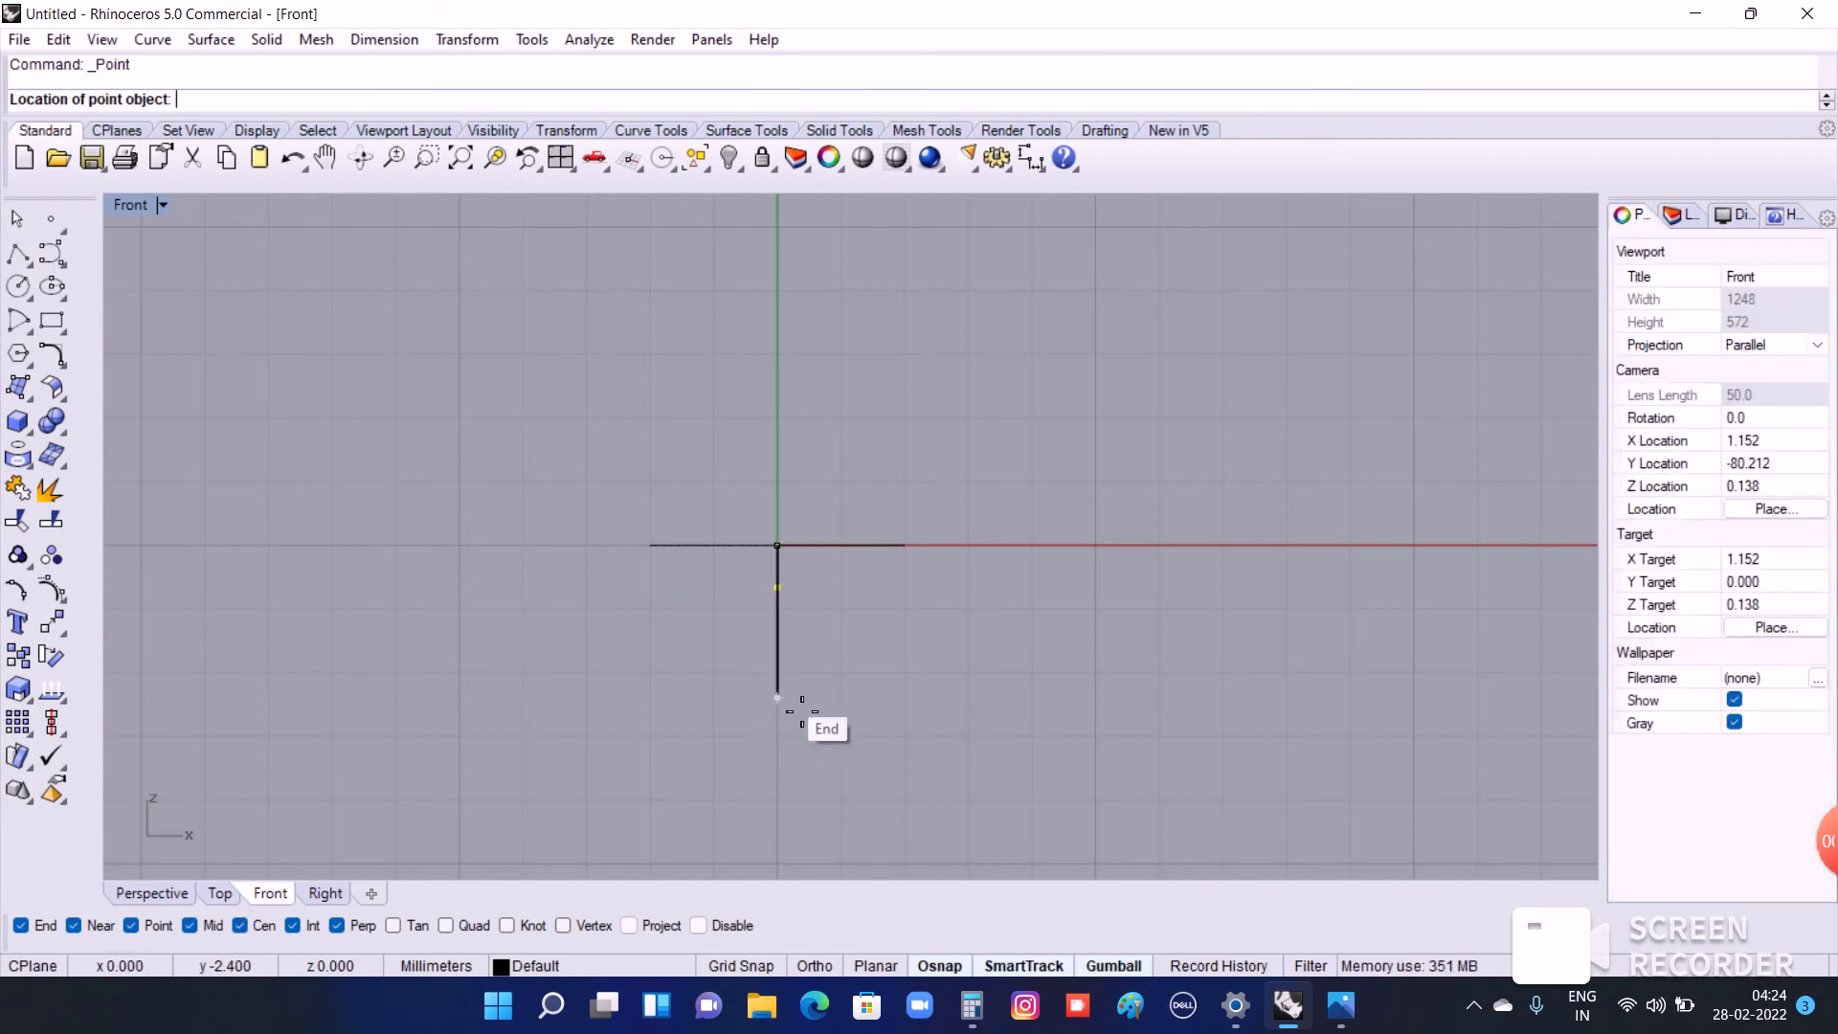
click(803, 710)
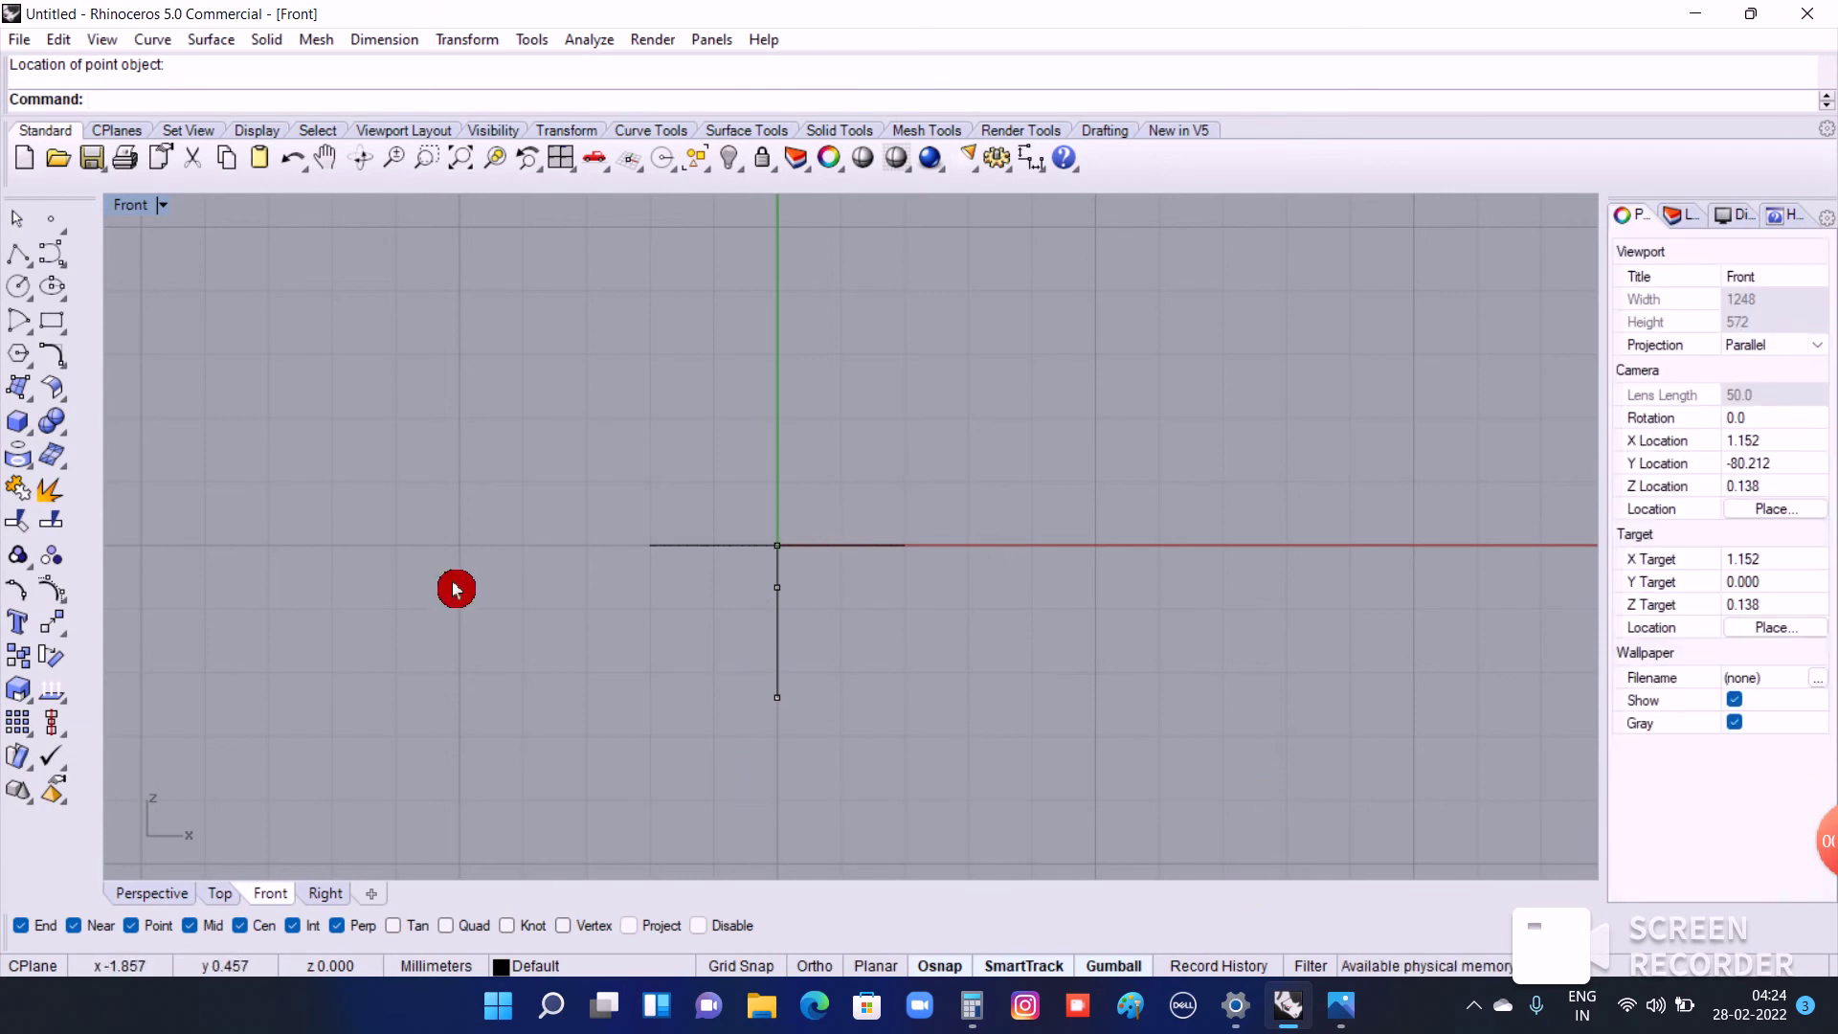
click(157, 894)
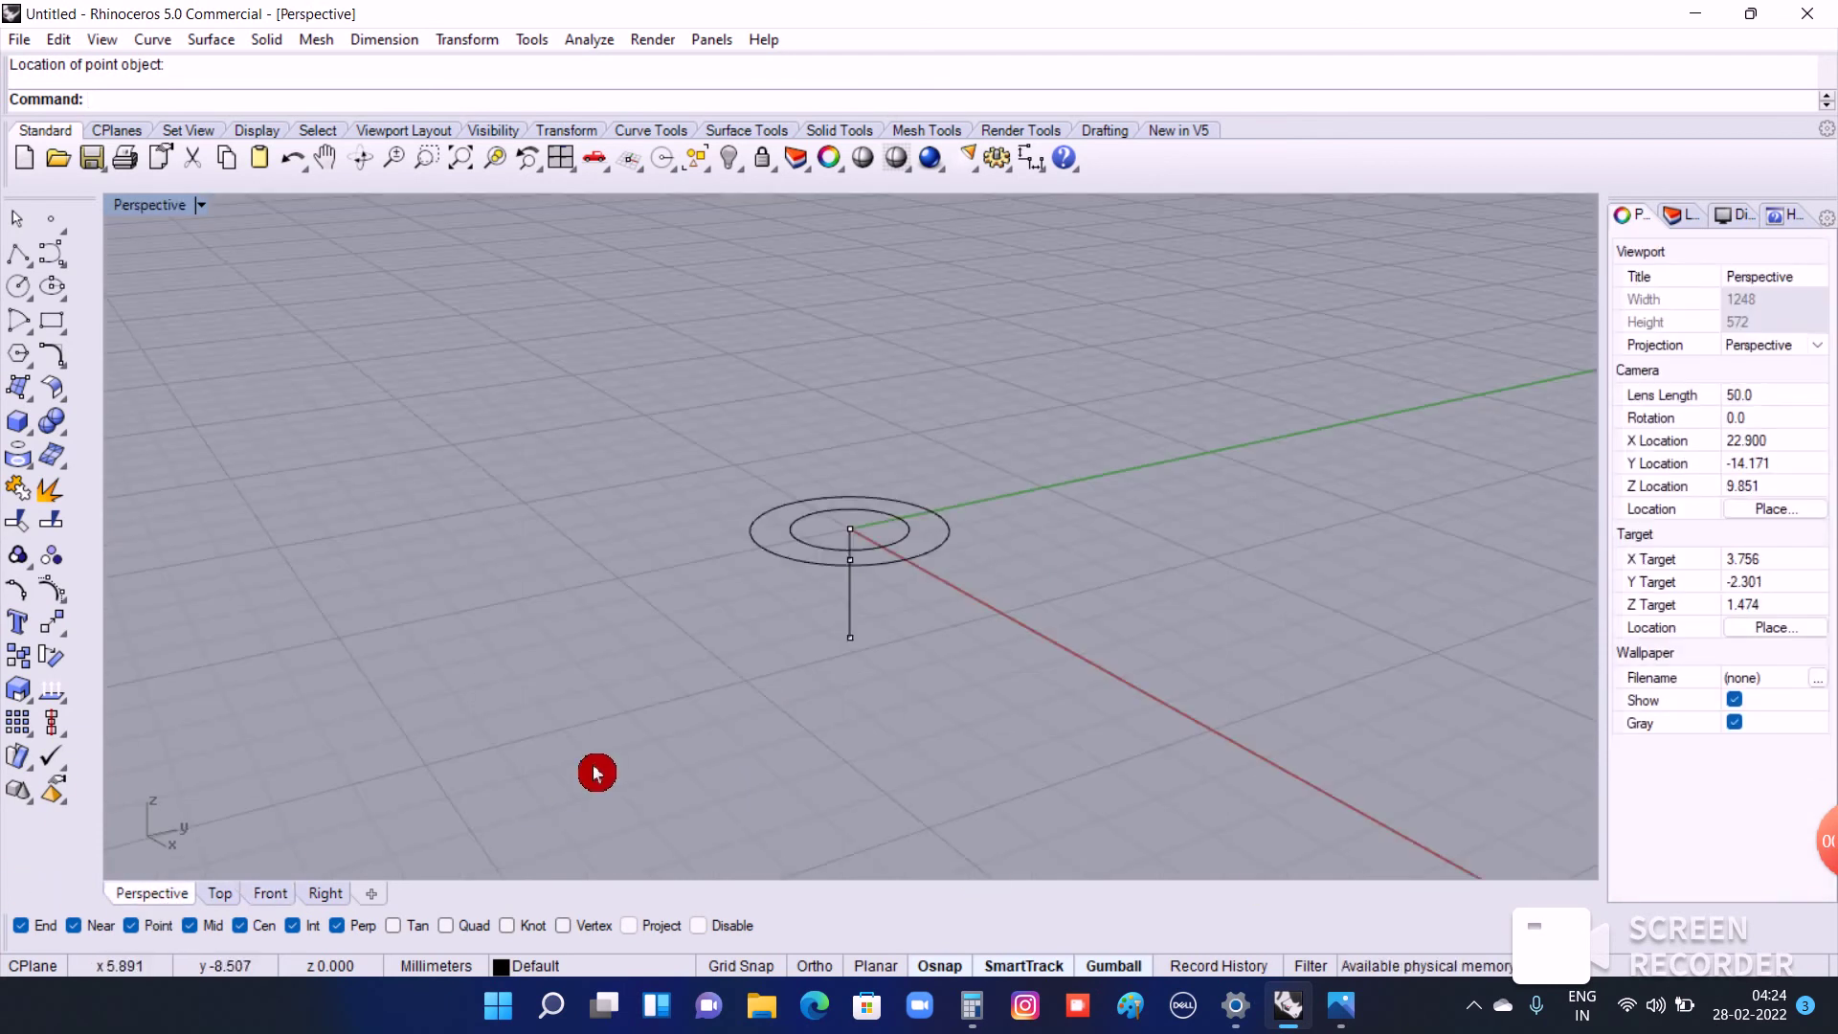
Step: Select the vertical profile line together with the smaller inner circle
scroll(825, 698, up, 4)
scroll(824, 698, up, 4)
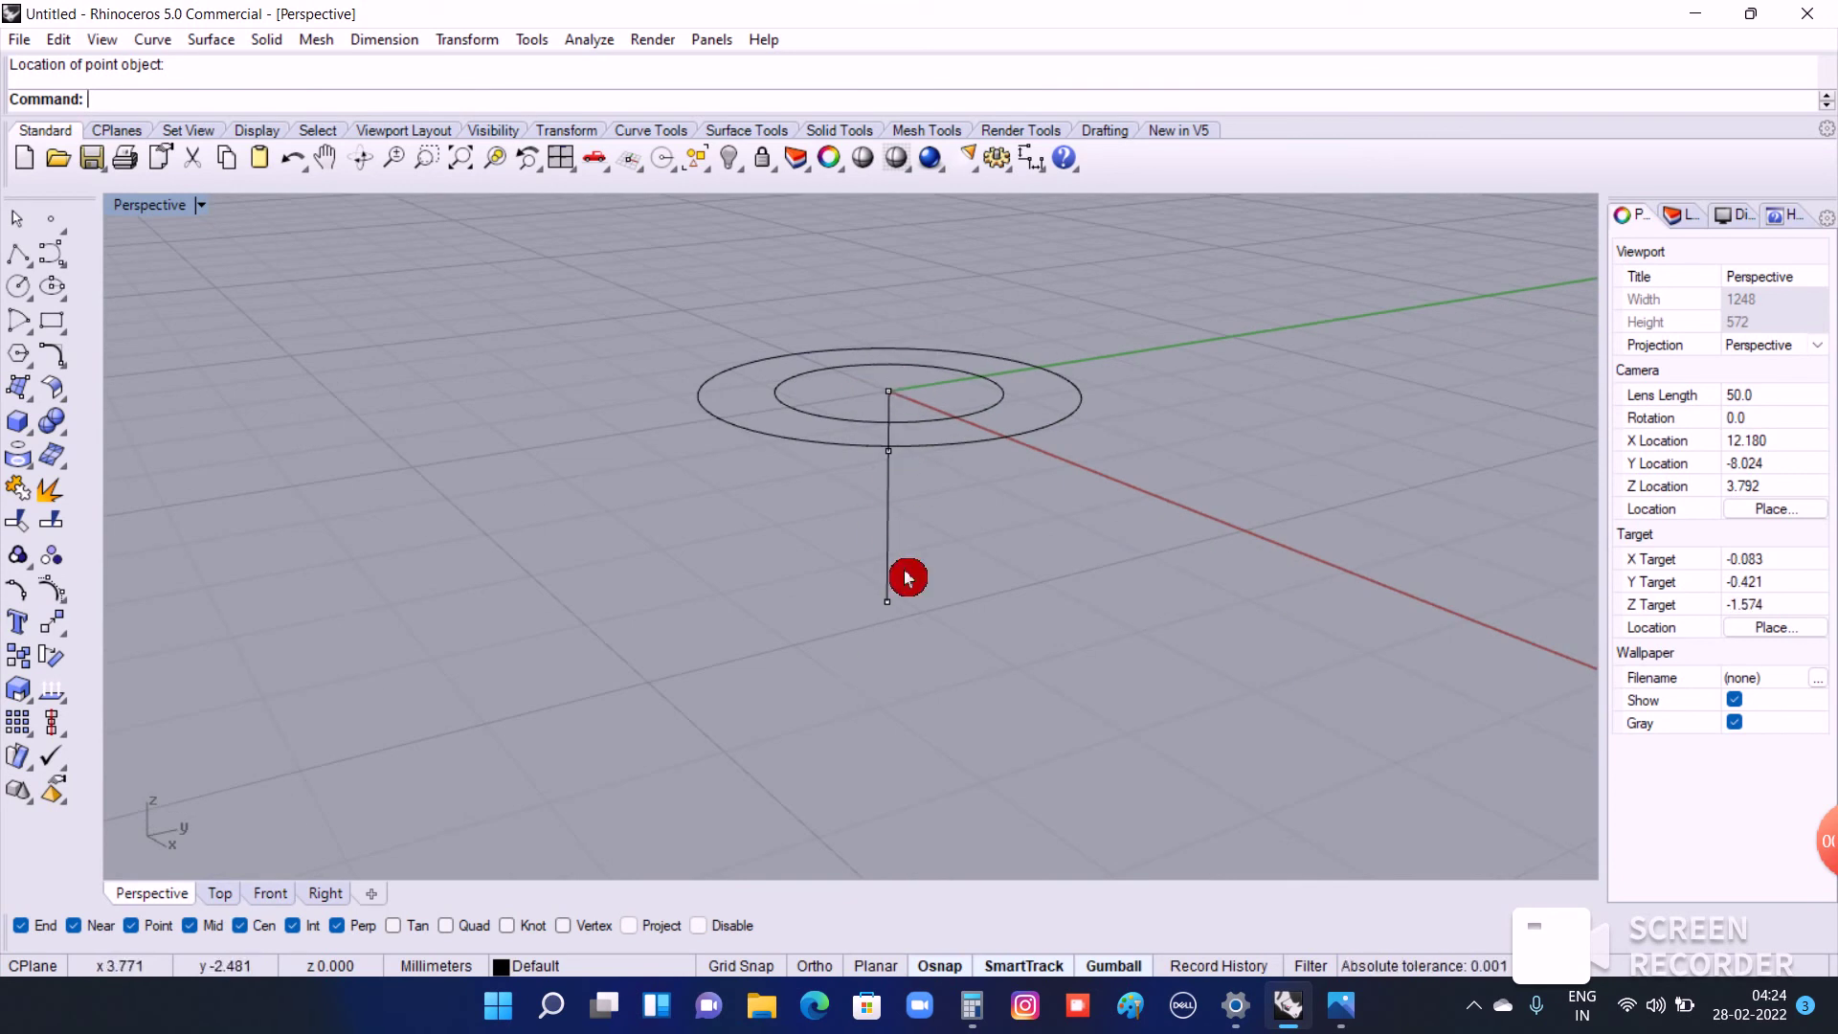
click(878, 388)
click(980, 538)
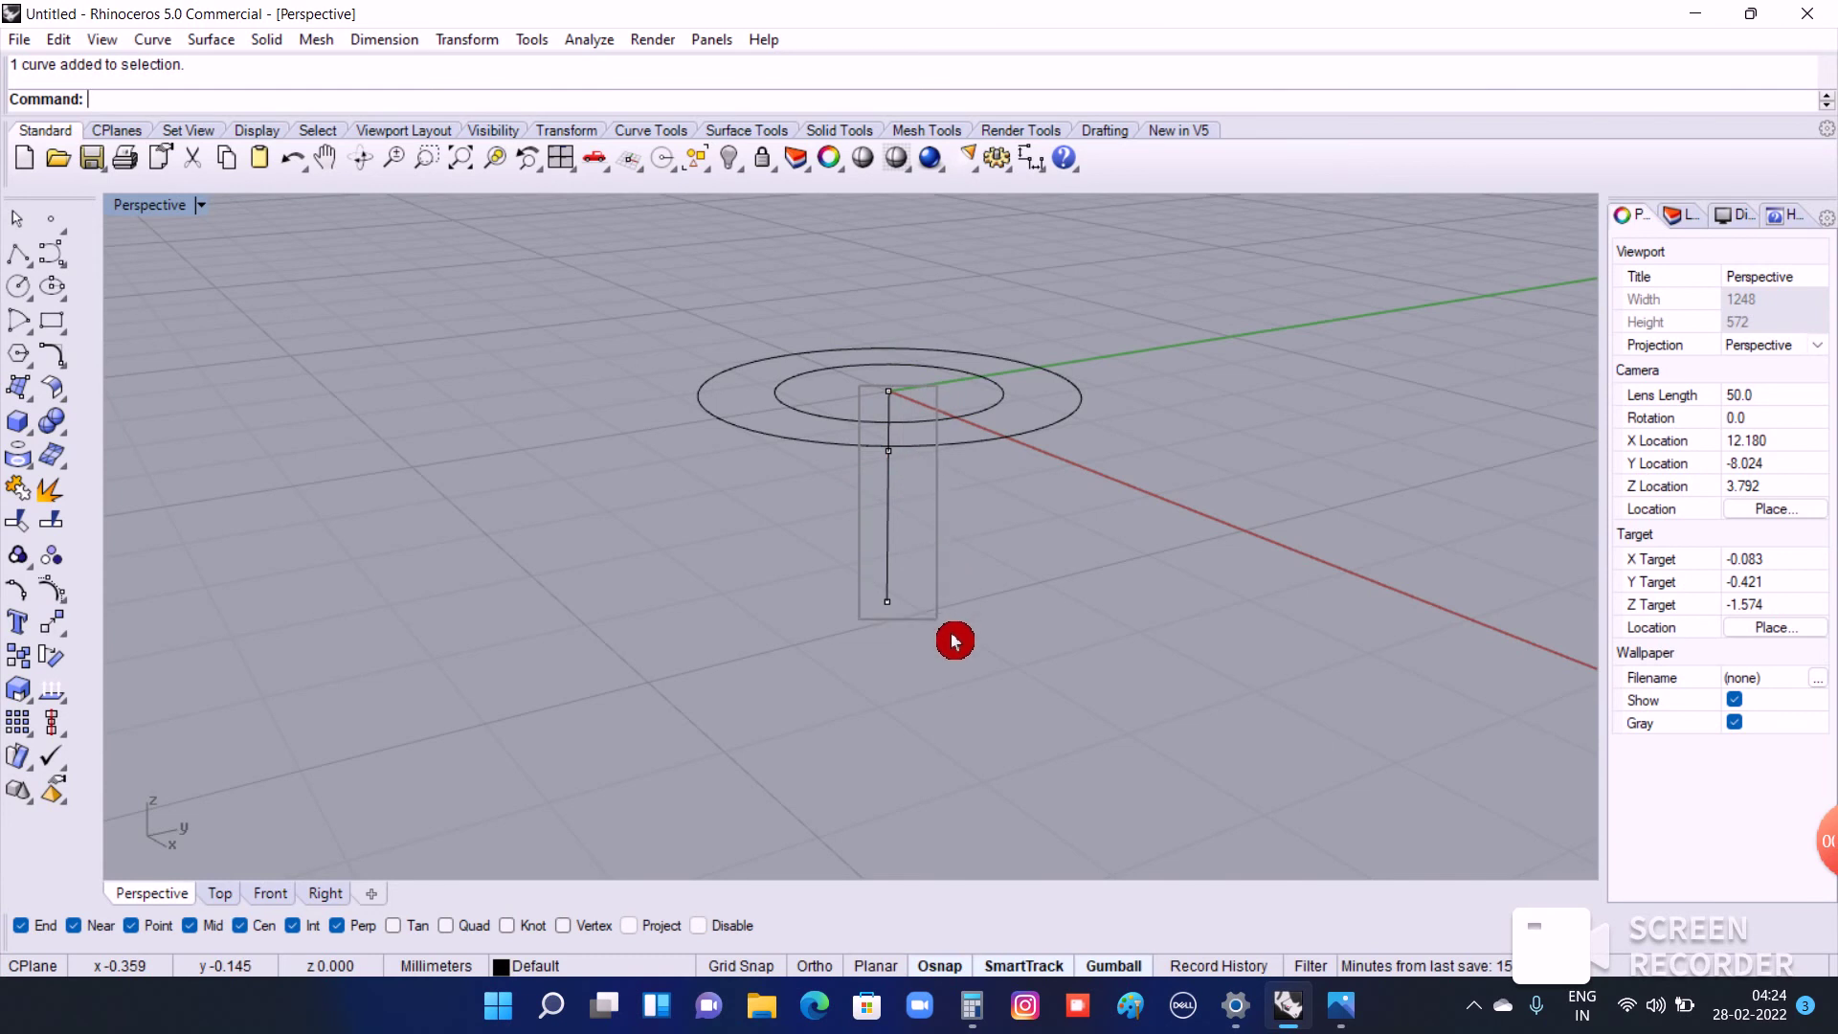
drag(879, 404, 954, 636)
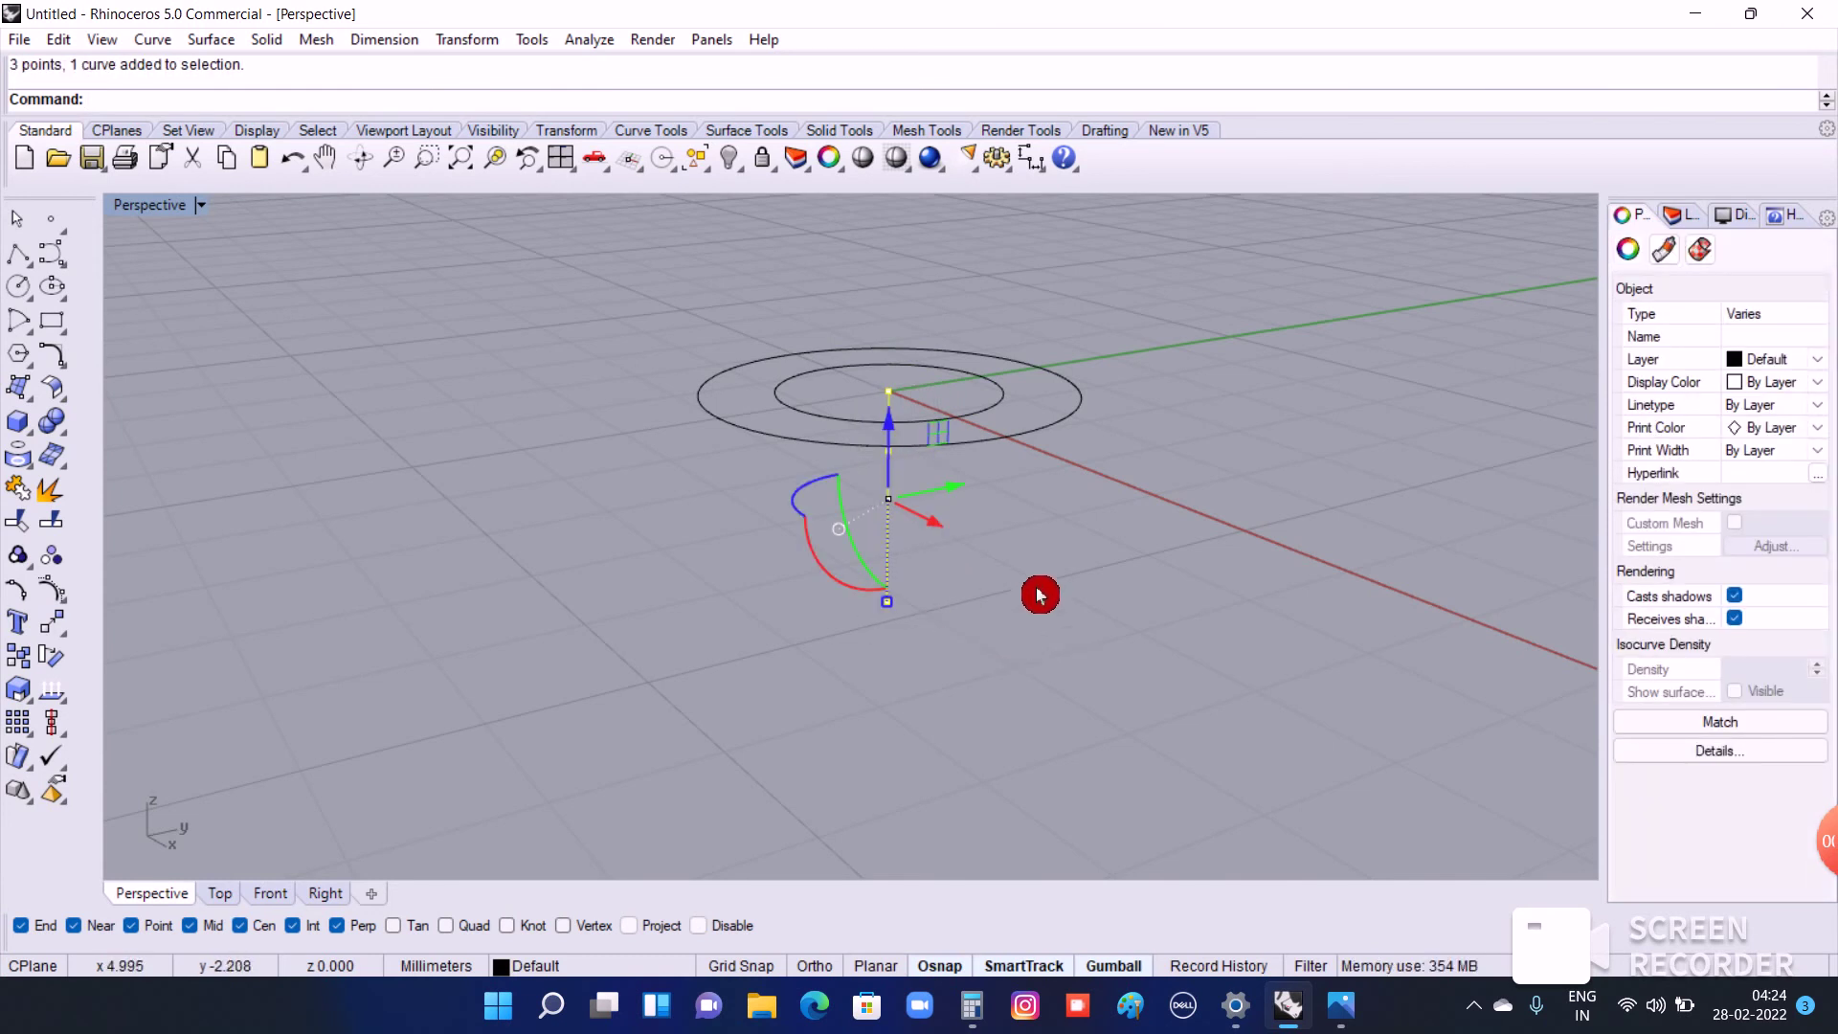
shift+click(1008, 414)
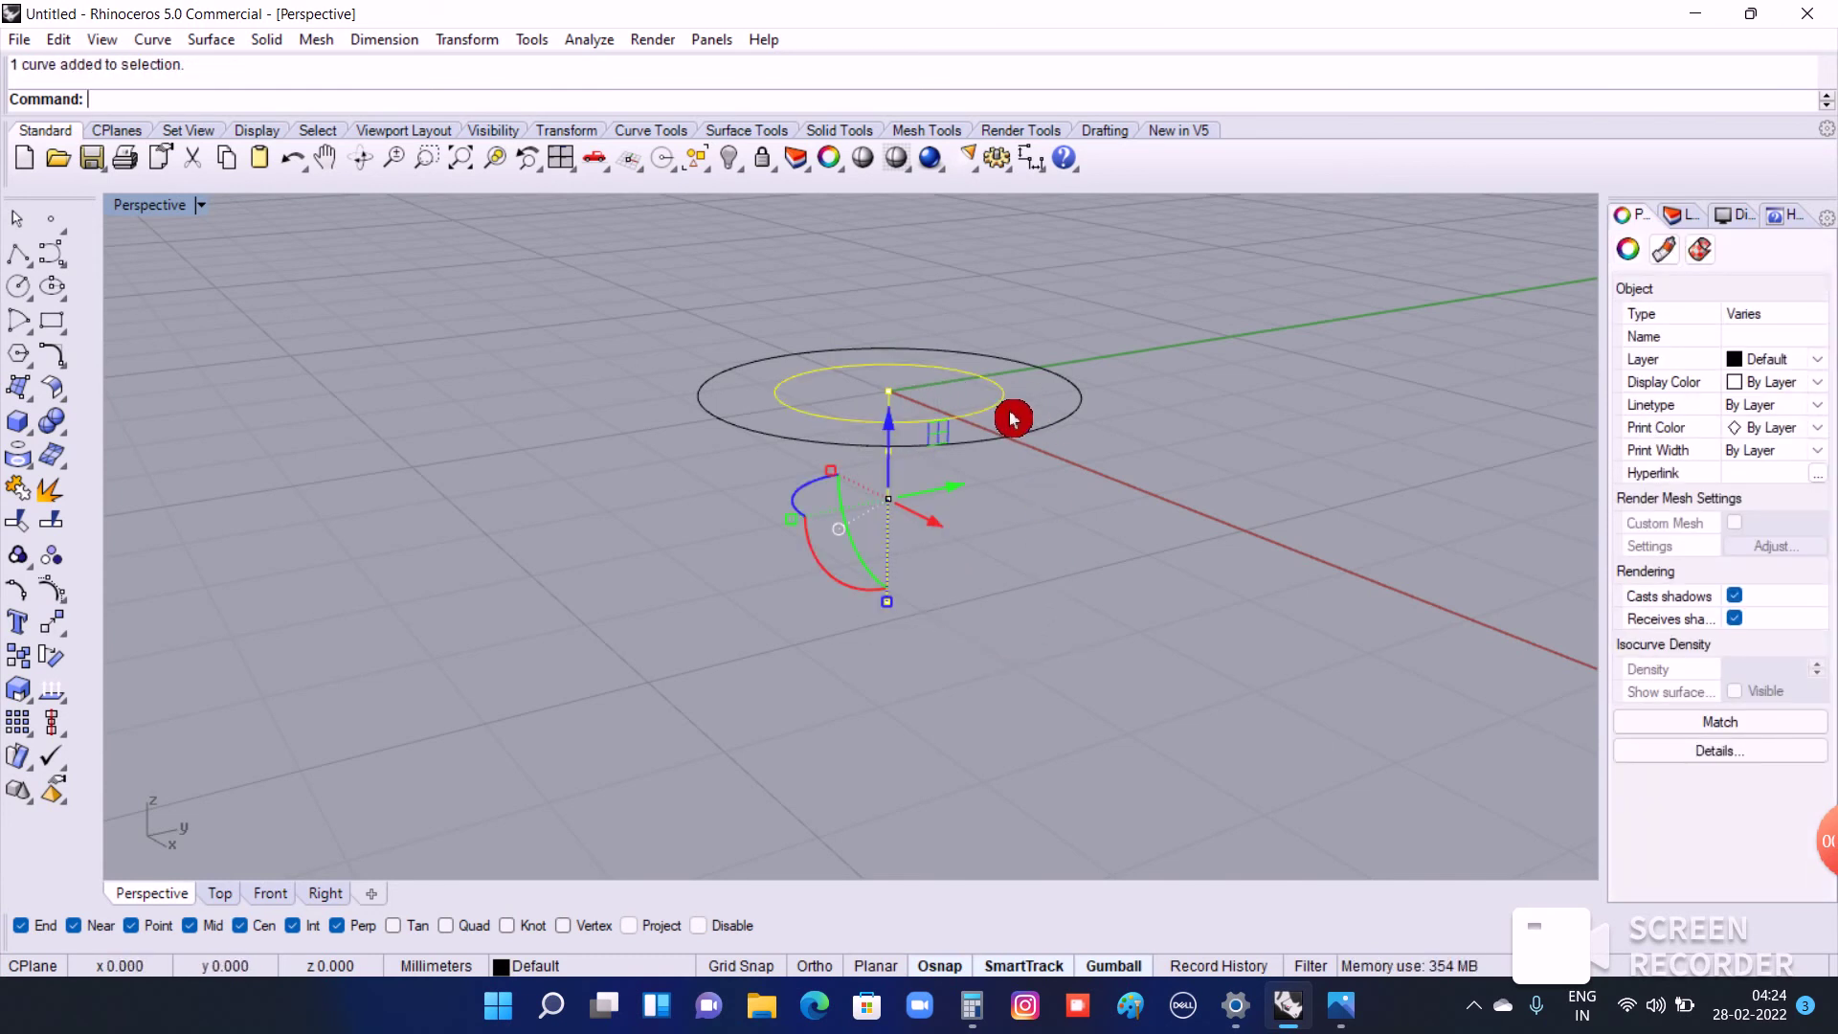
click(69, 635)
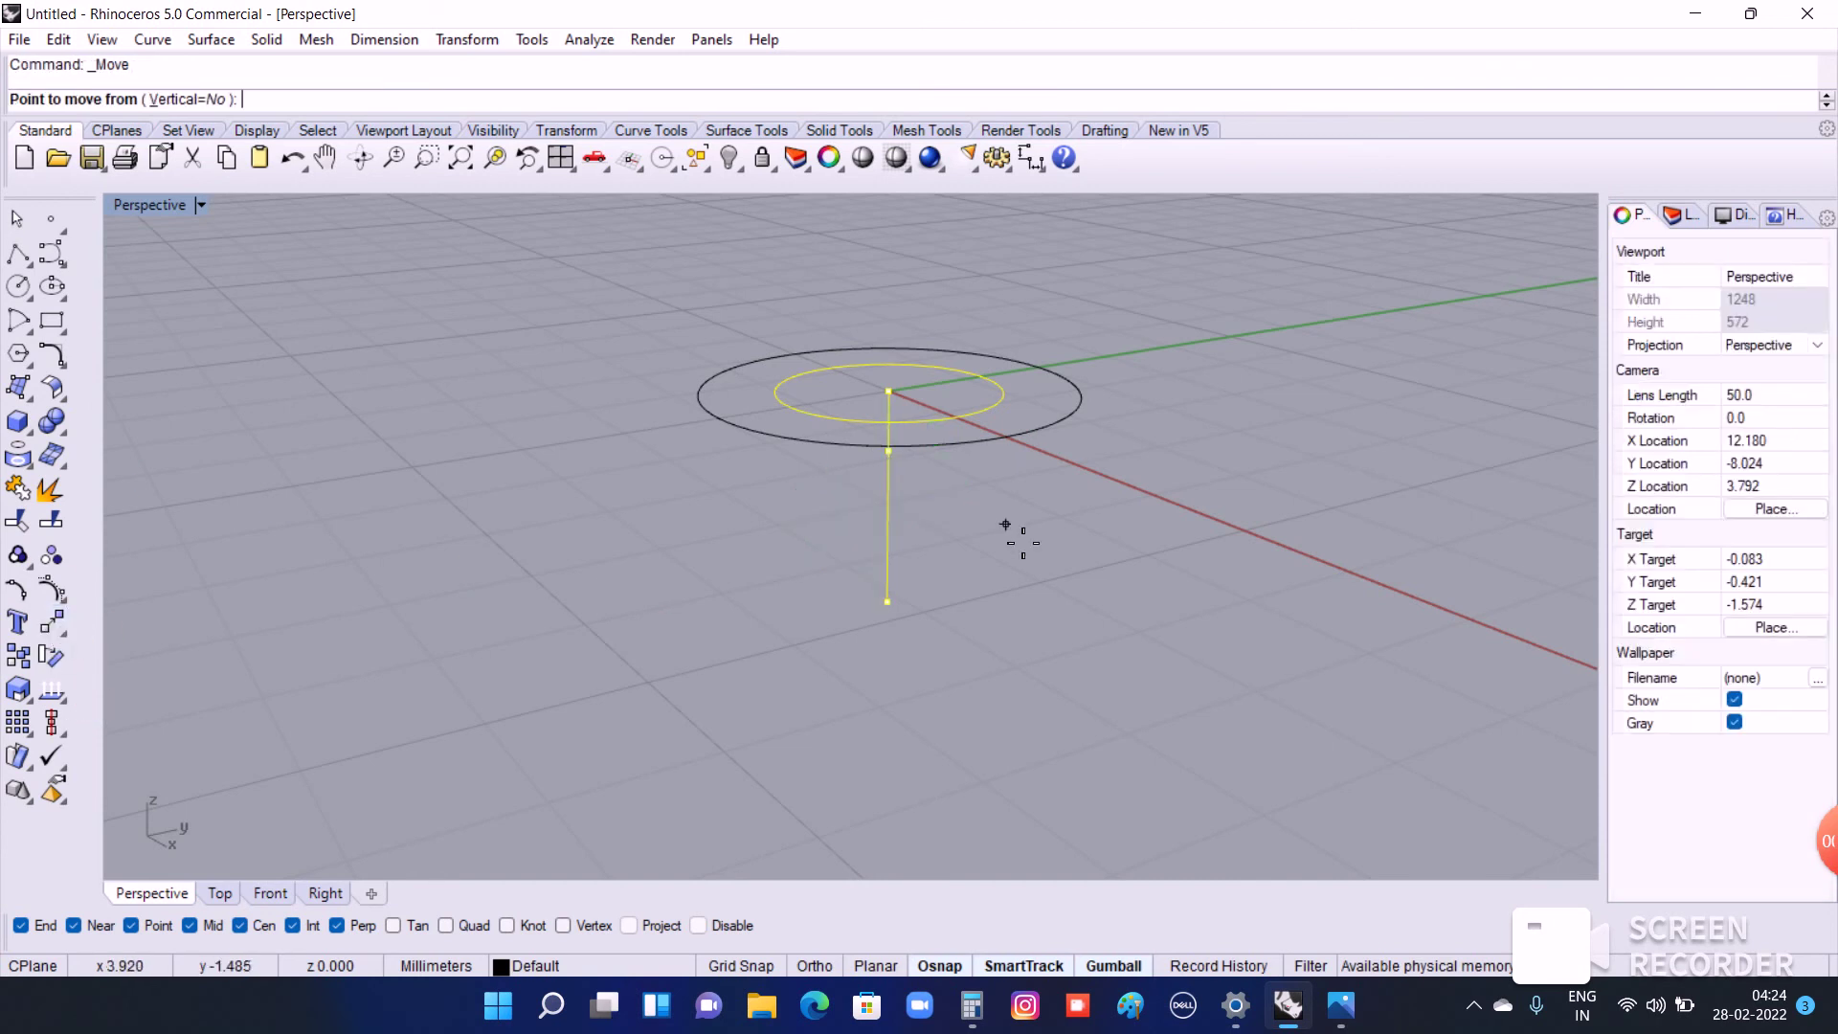
Step: Raise the inner circle and line to the snapped end point, then select the bottom point and large circle
click(905, 472)
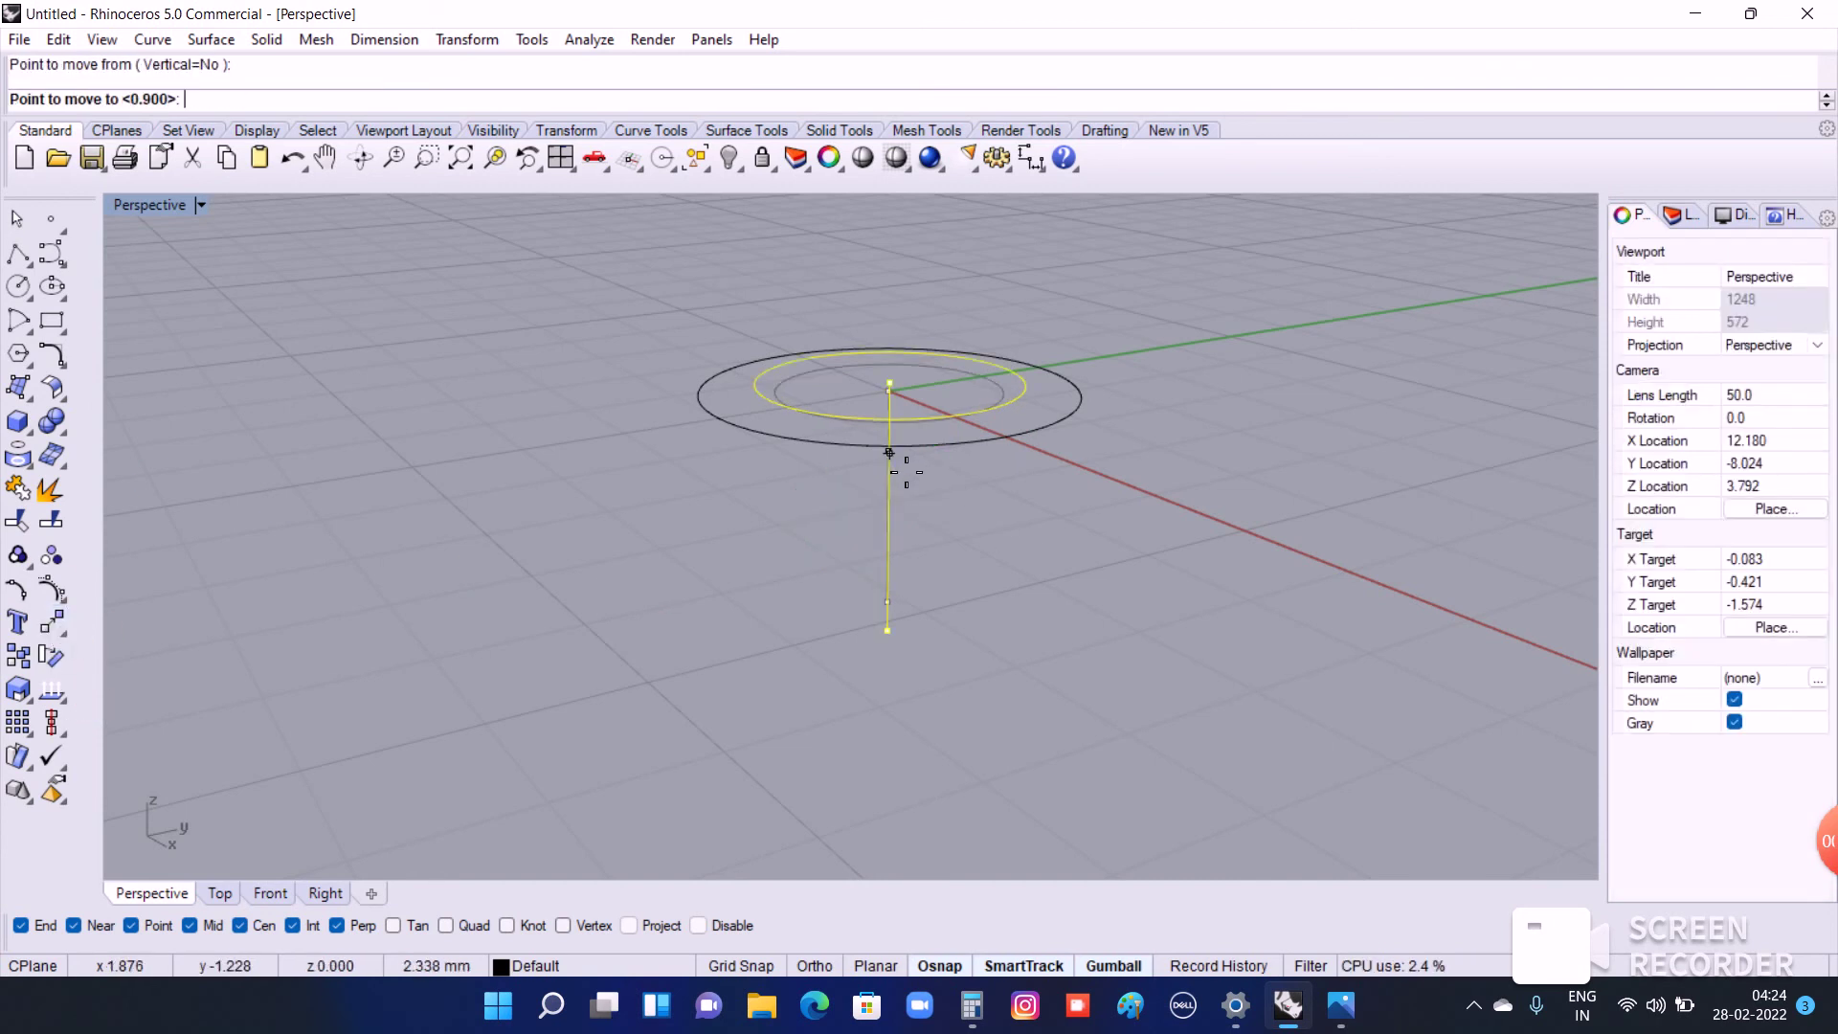
click(904, 419)
click(813, 661)
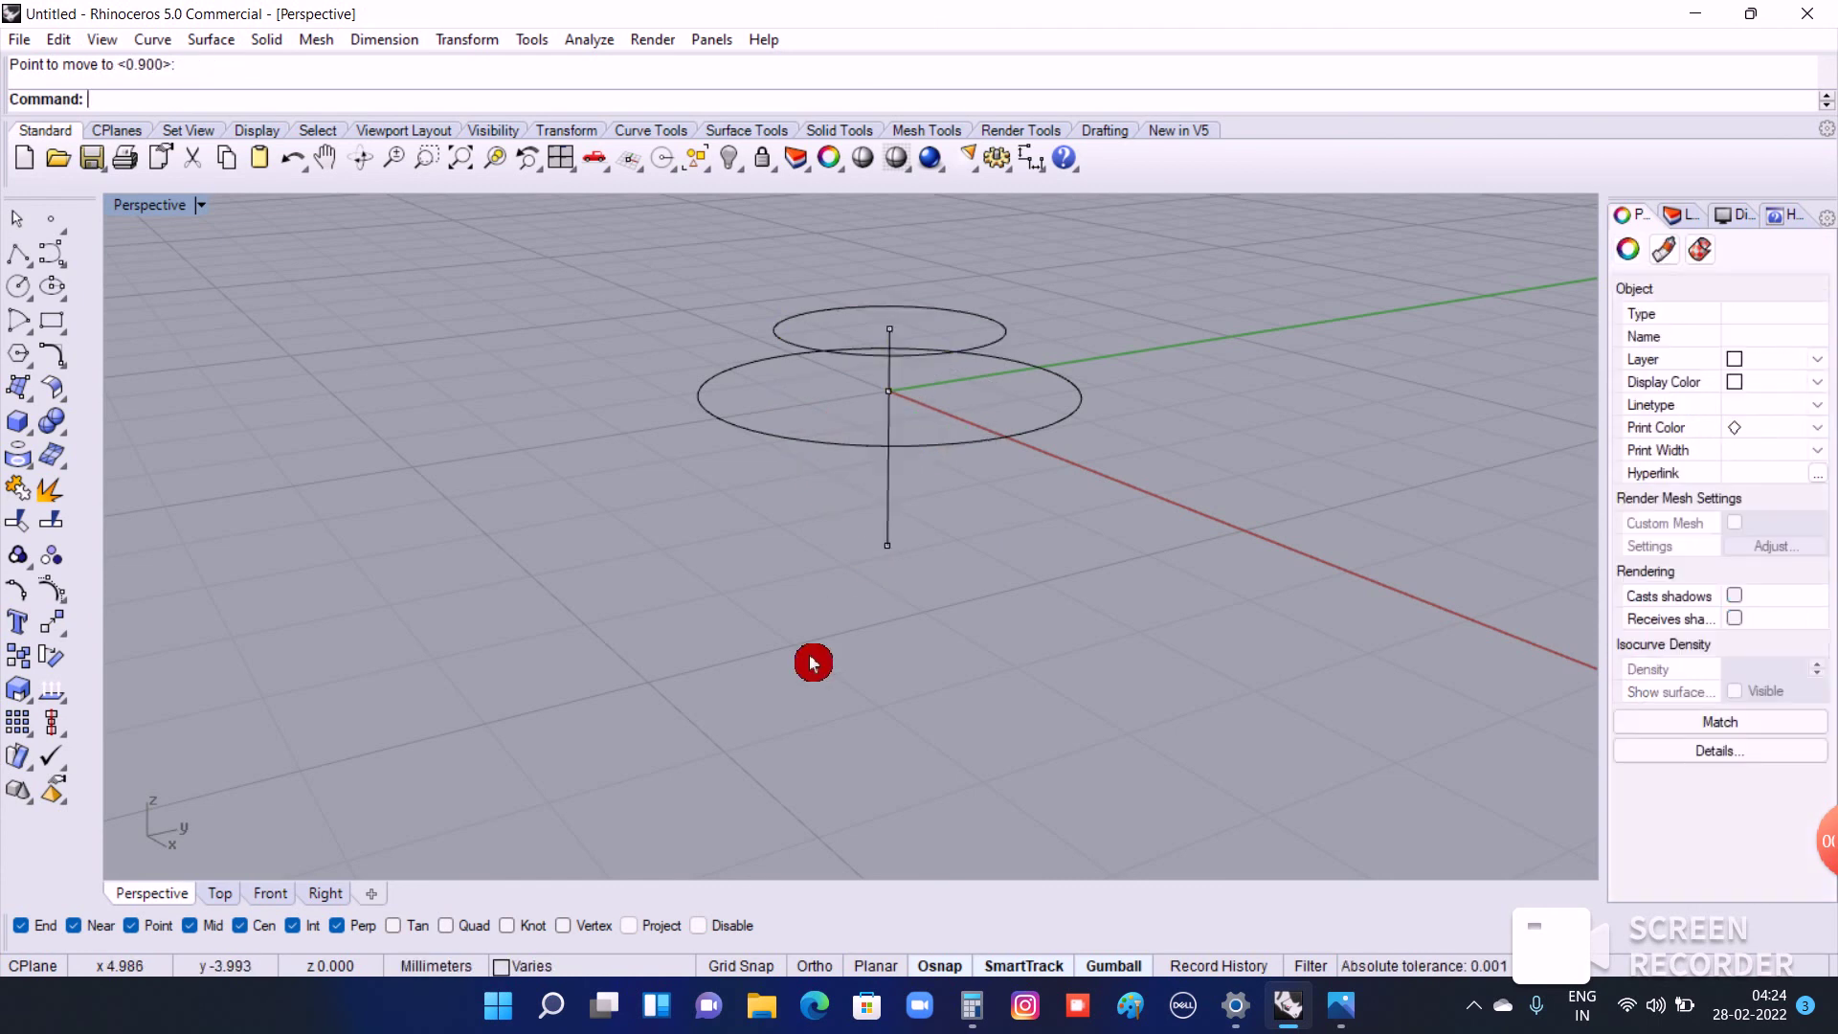
click(907, 565)
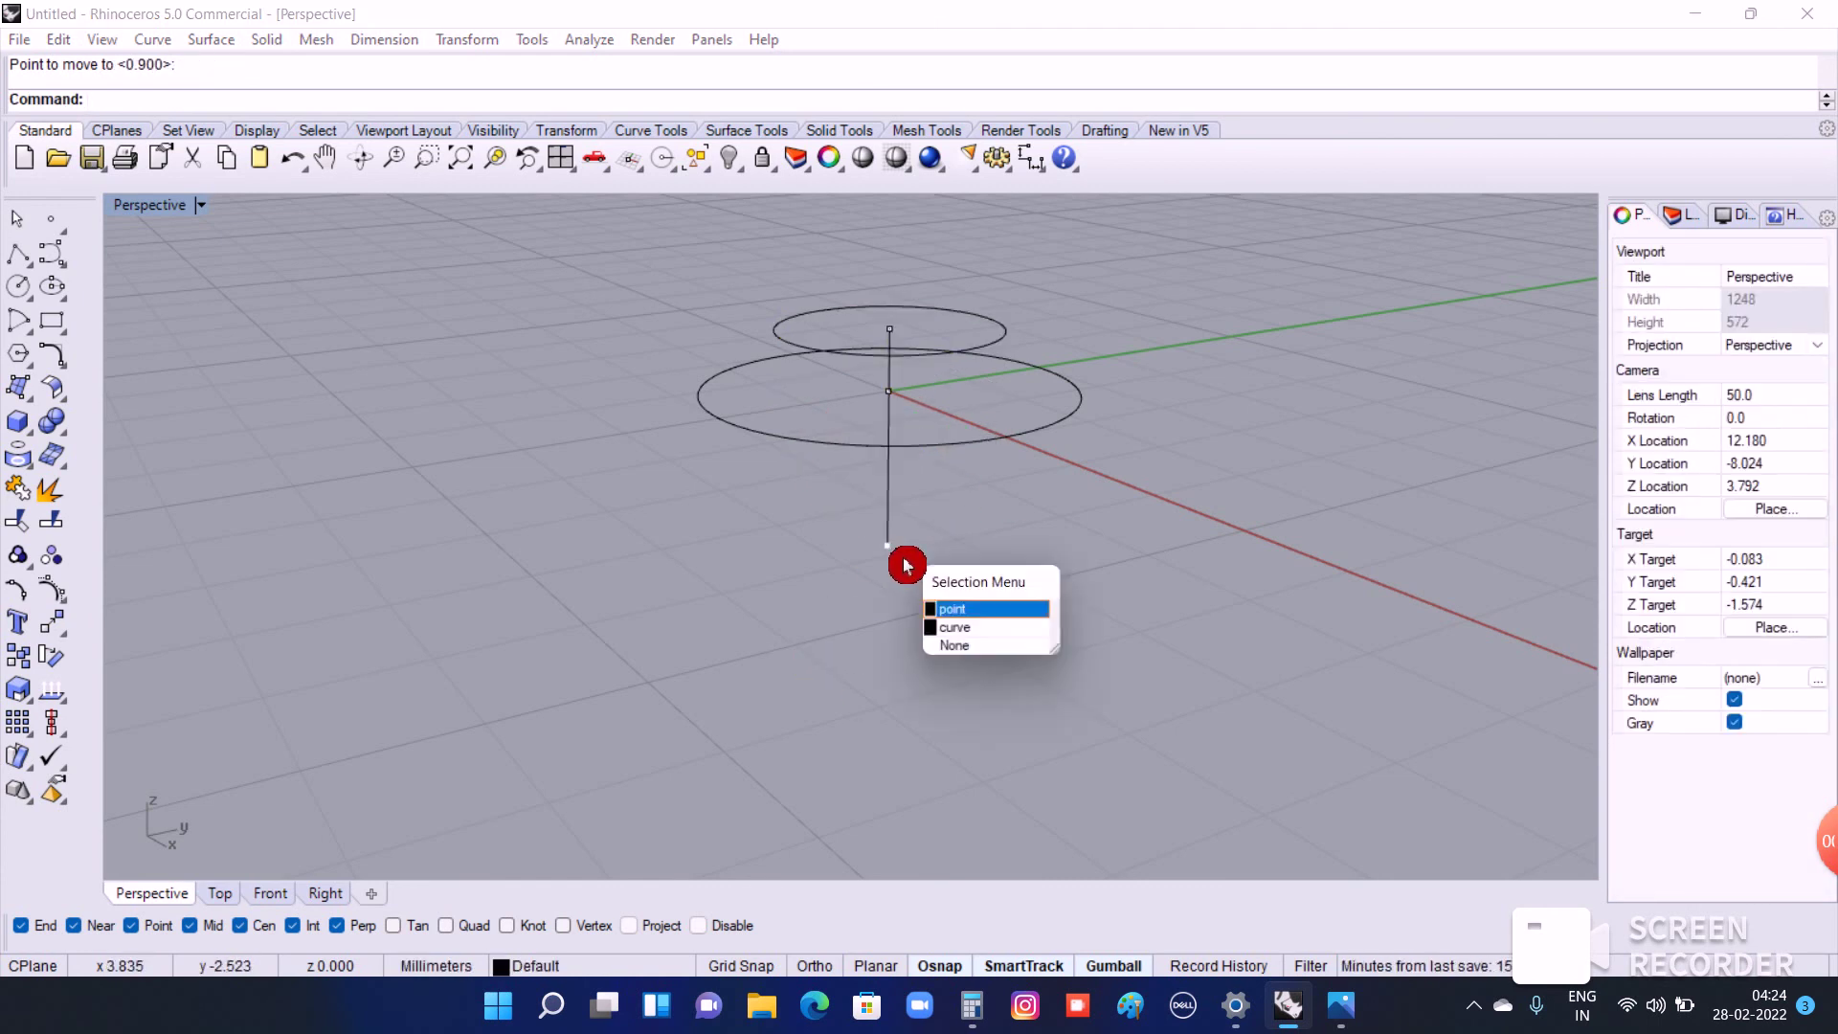
click(957, 613)
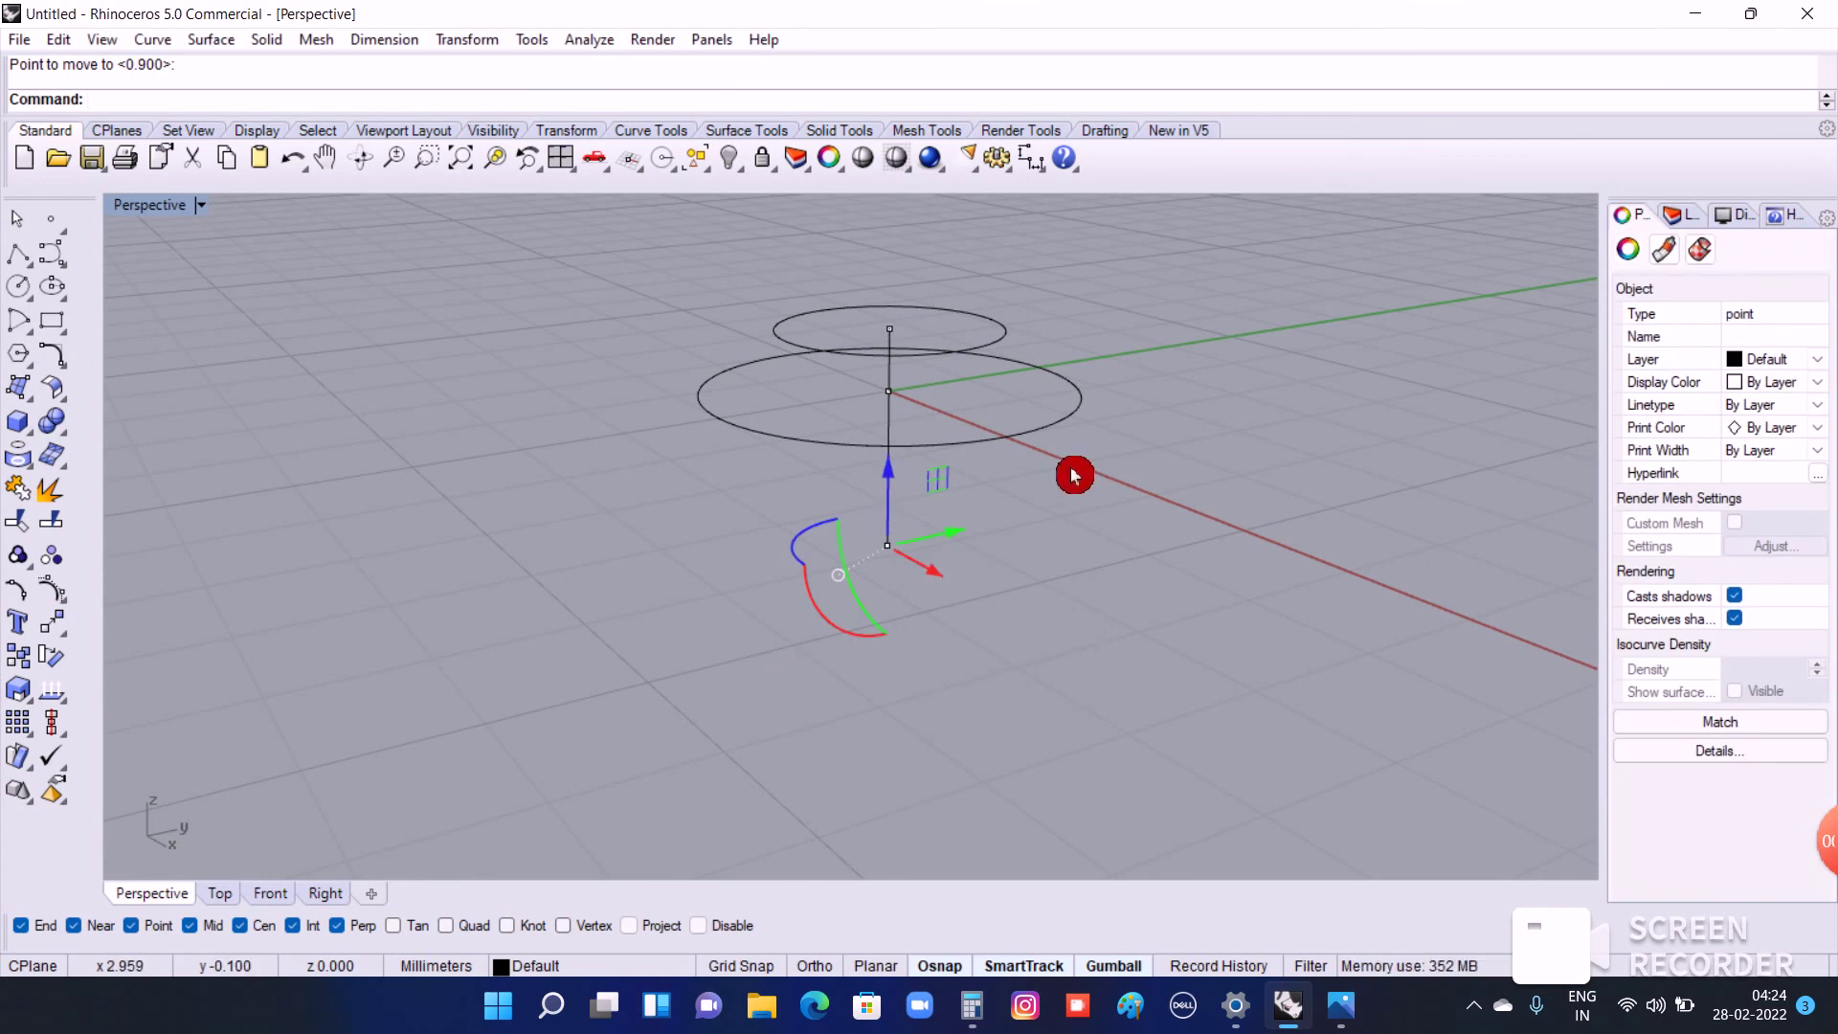
shift+click(1024, 443)
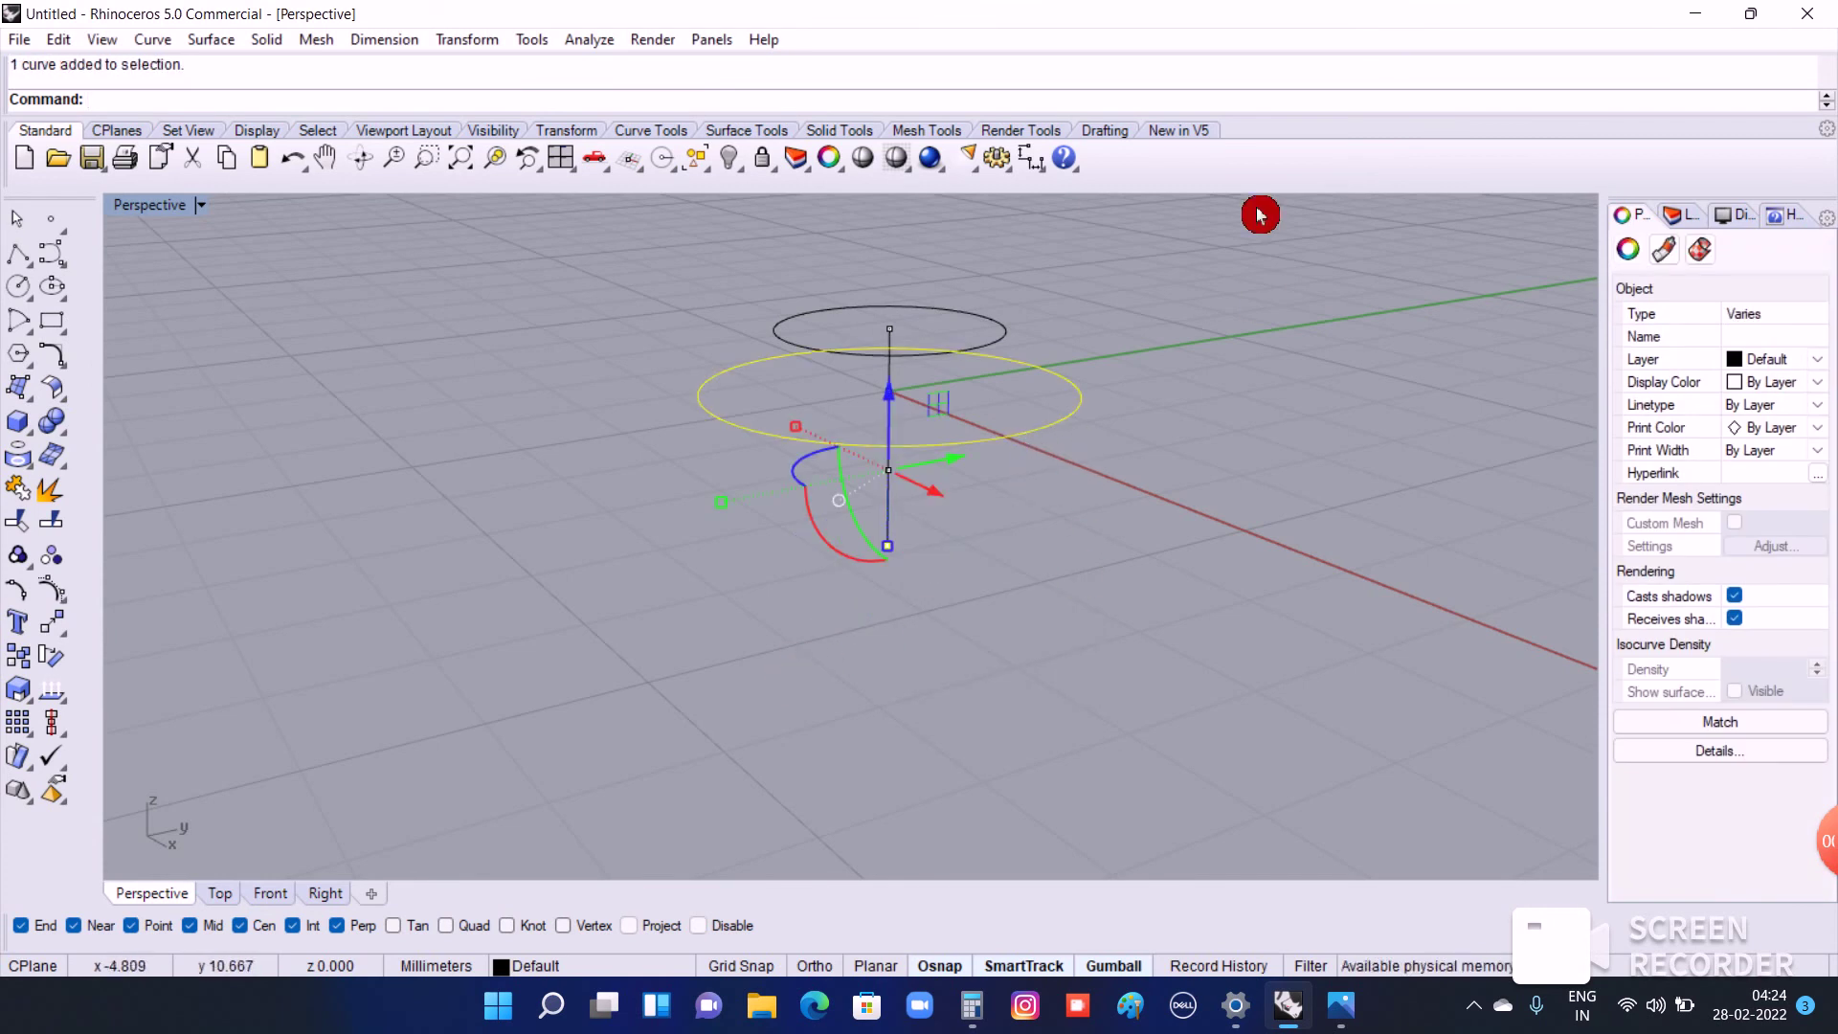
Step: Loft the pavilion cone from the bottom point to the large circle, then reselect its rim curve
click(228, 43)
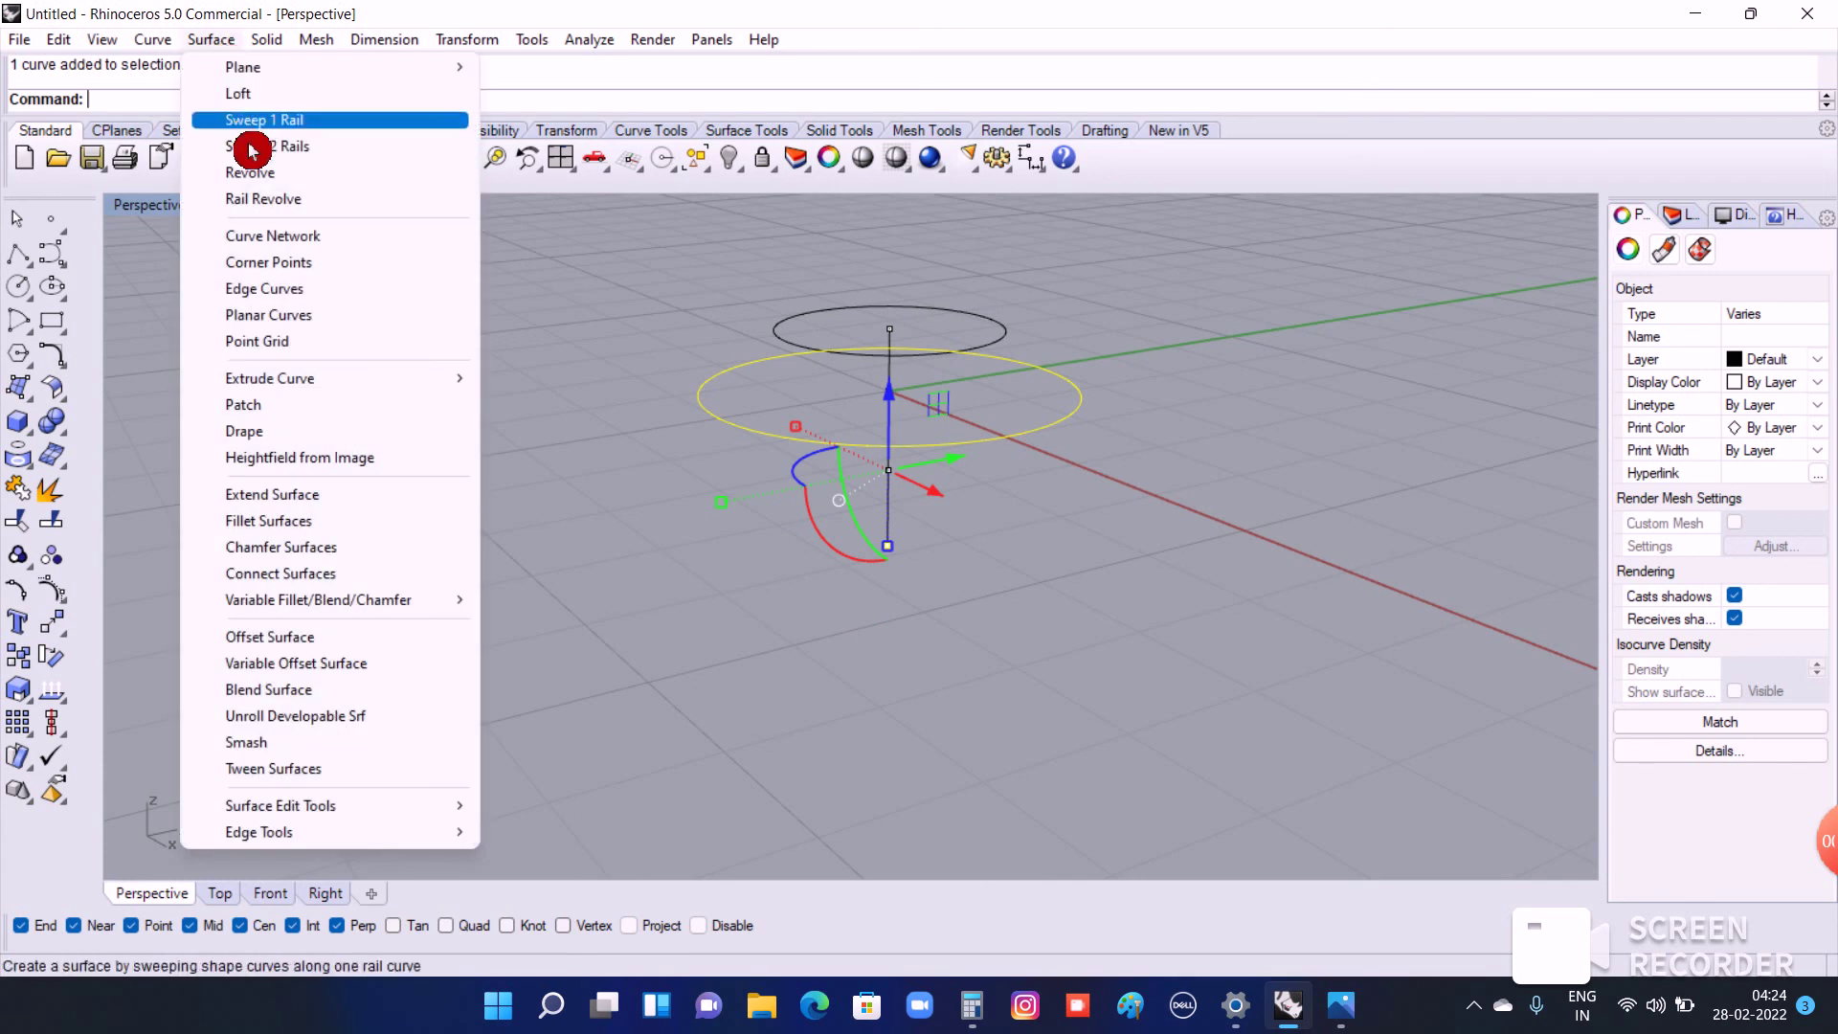
click(260, 92)
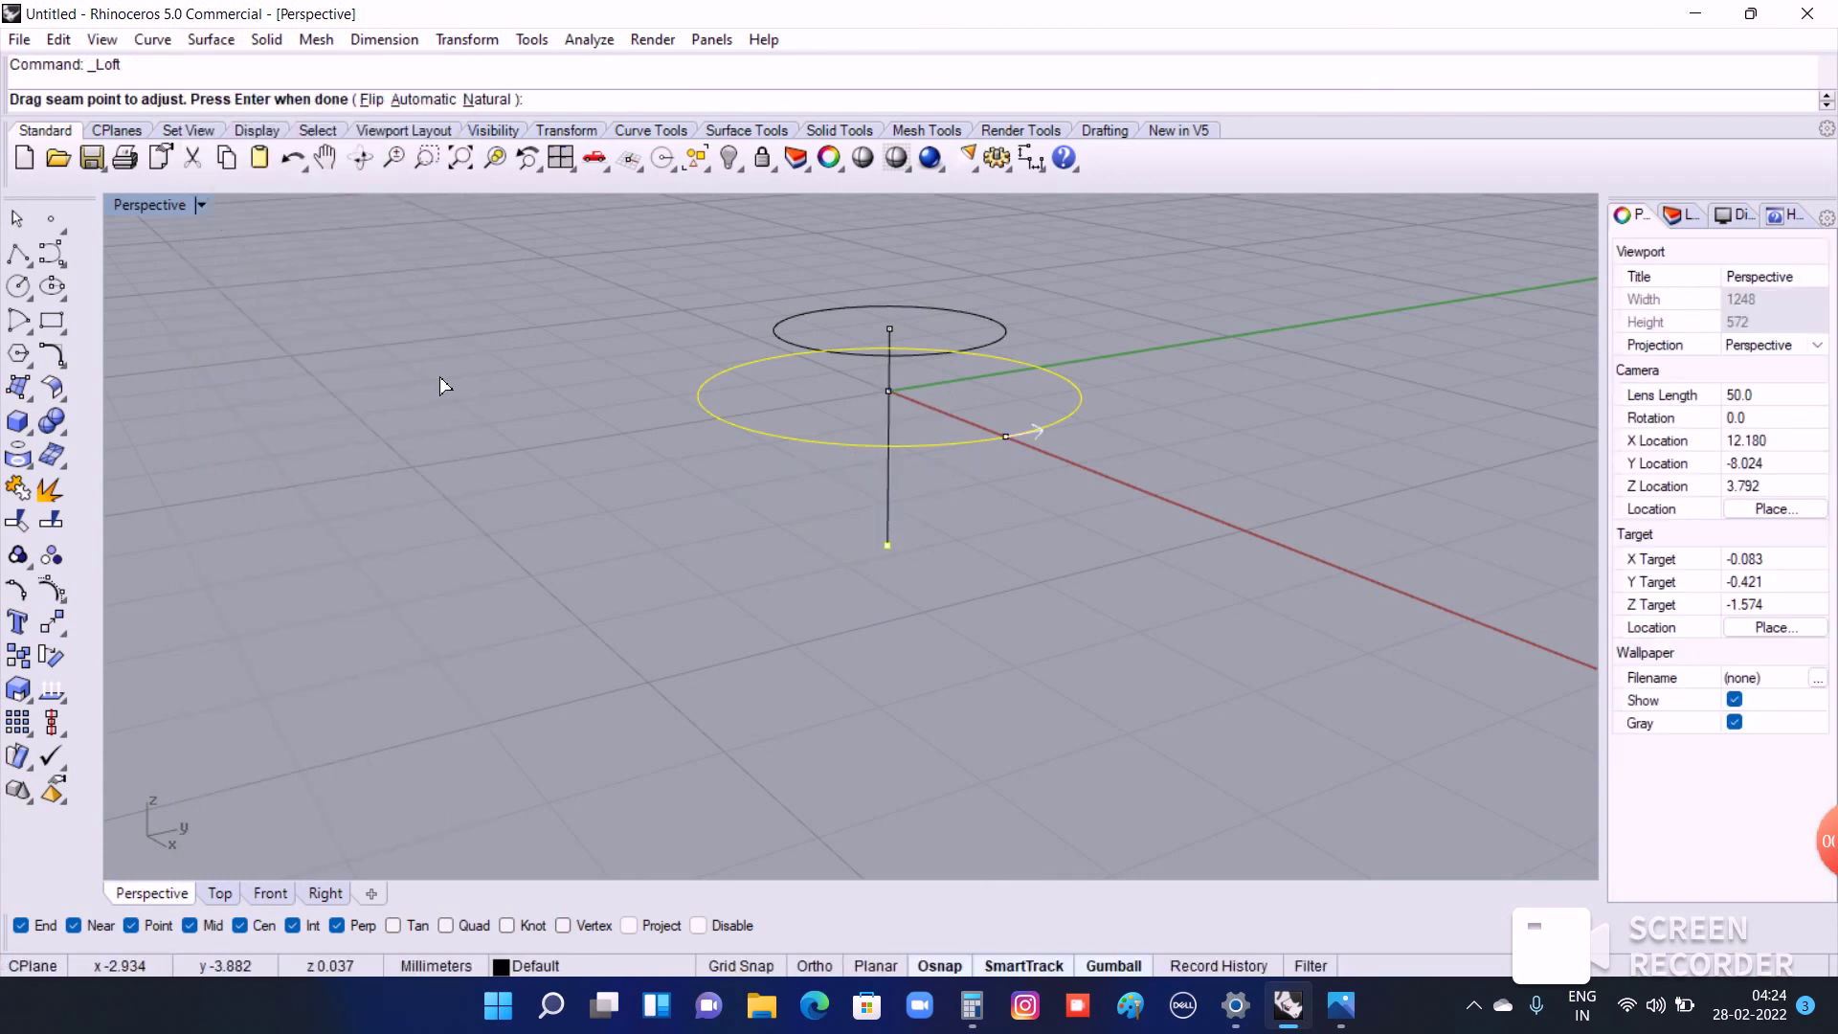
key(Return)
key(Return)
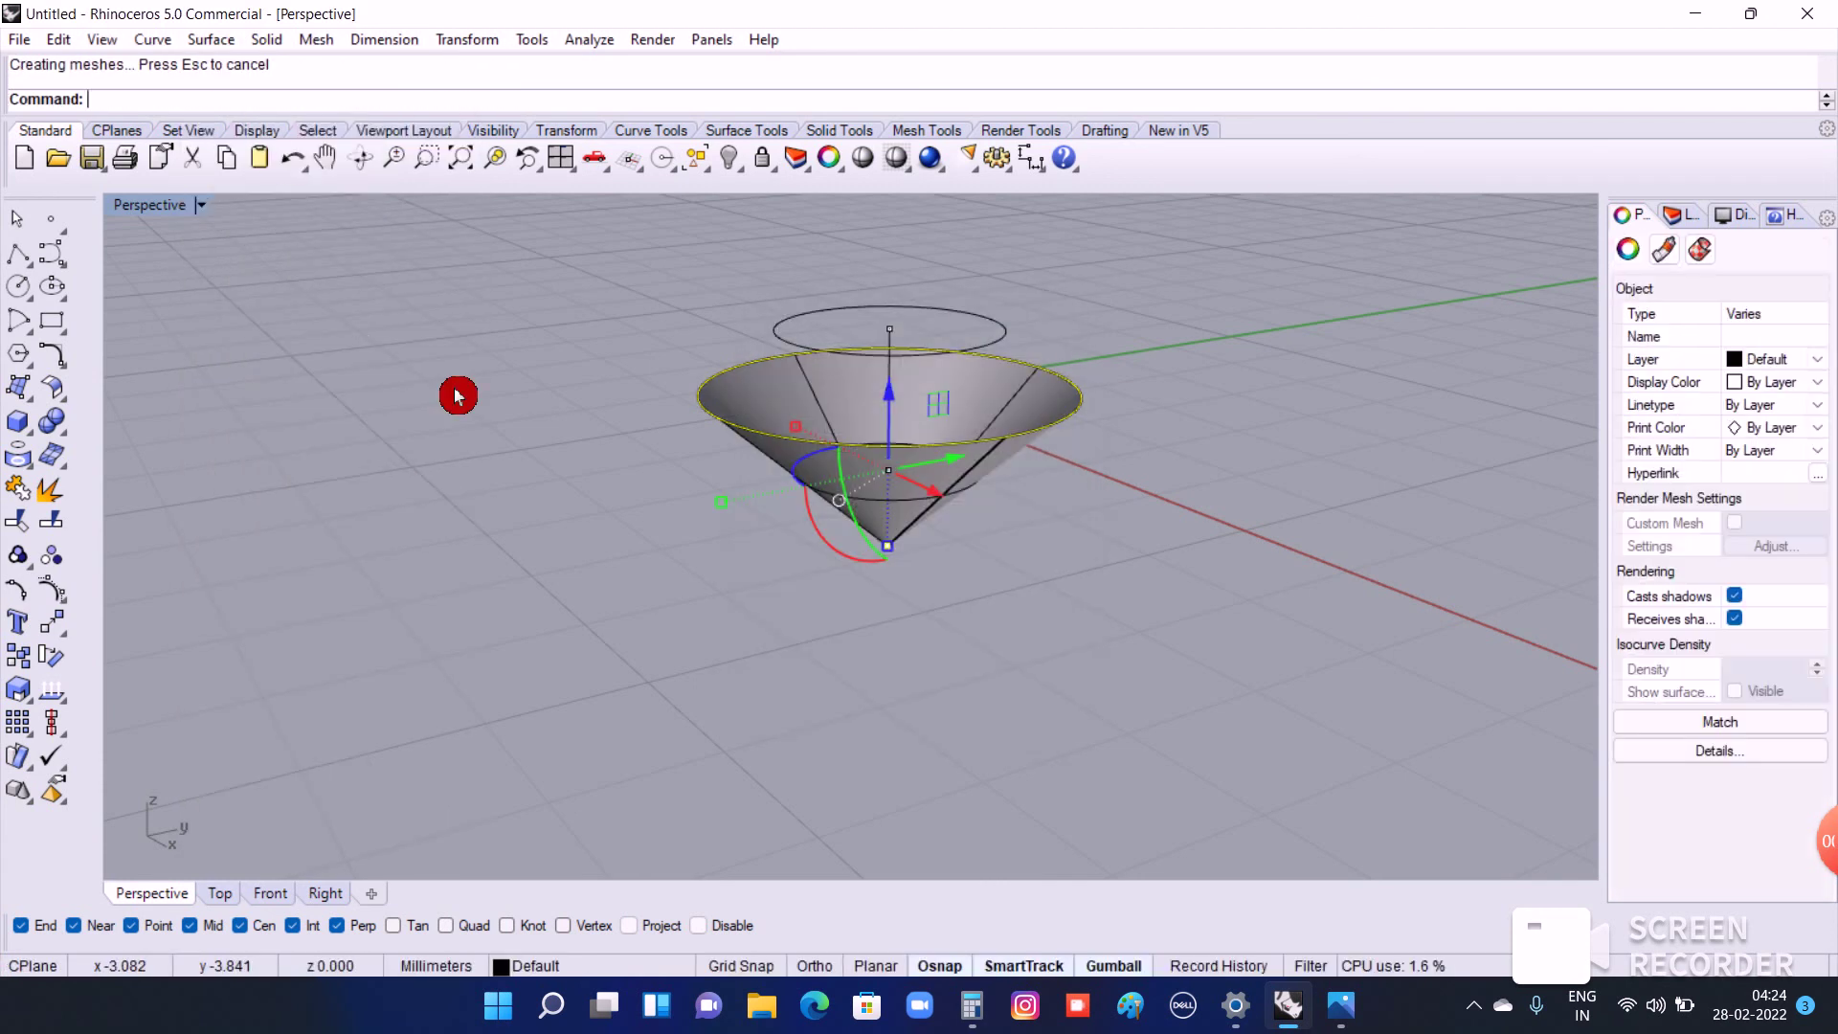
click(457, 396)
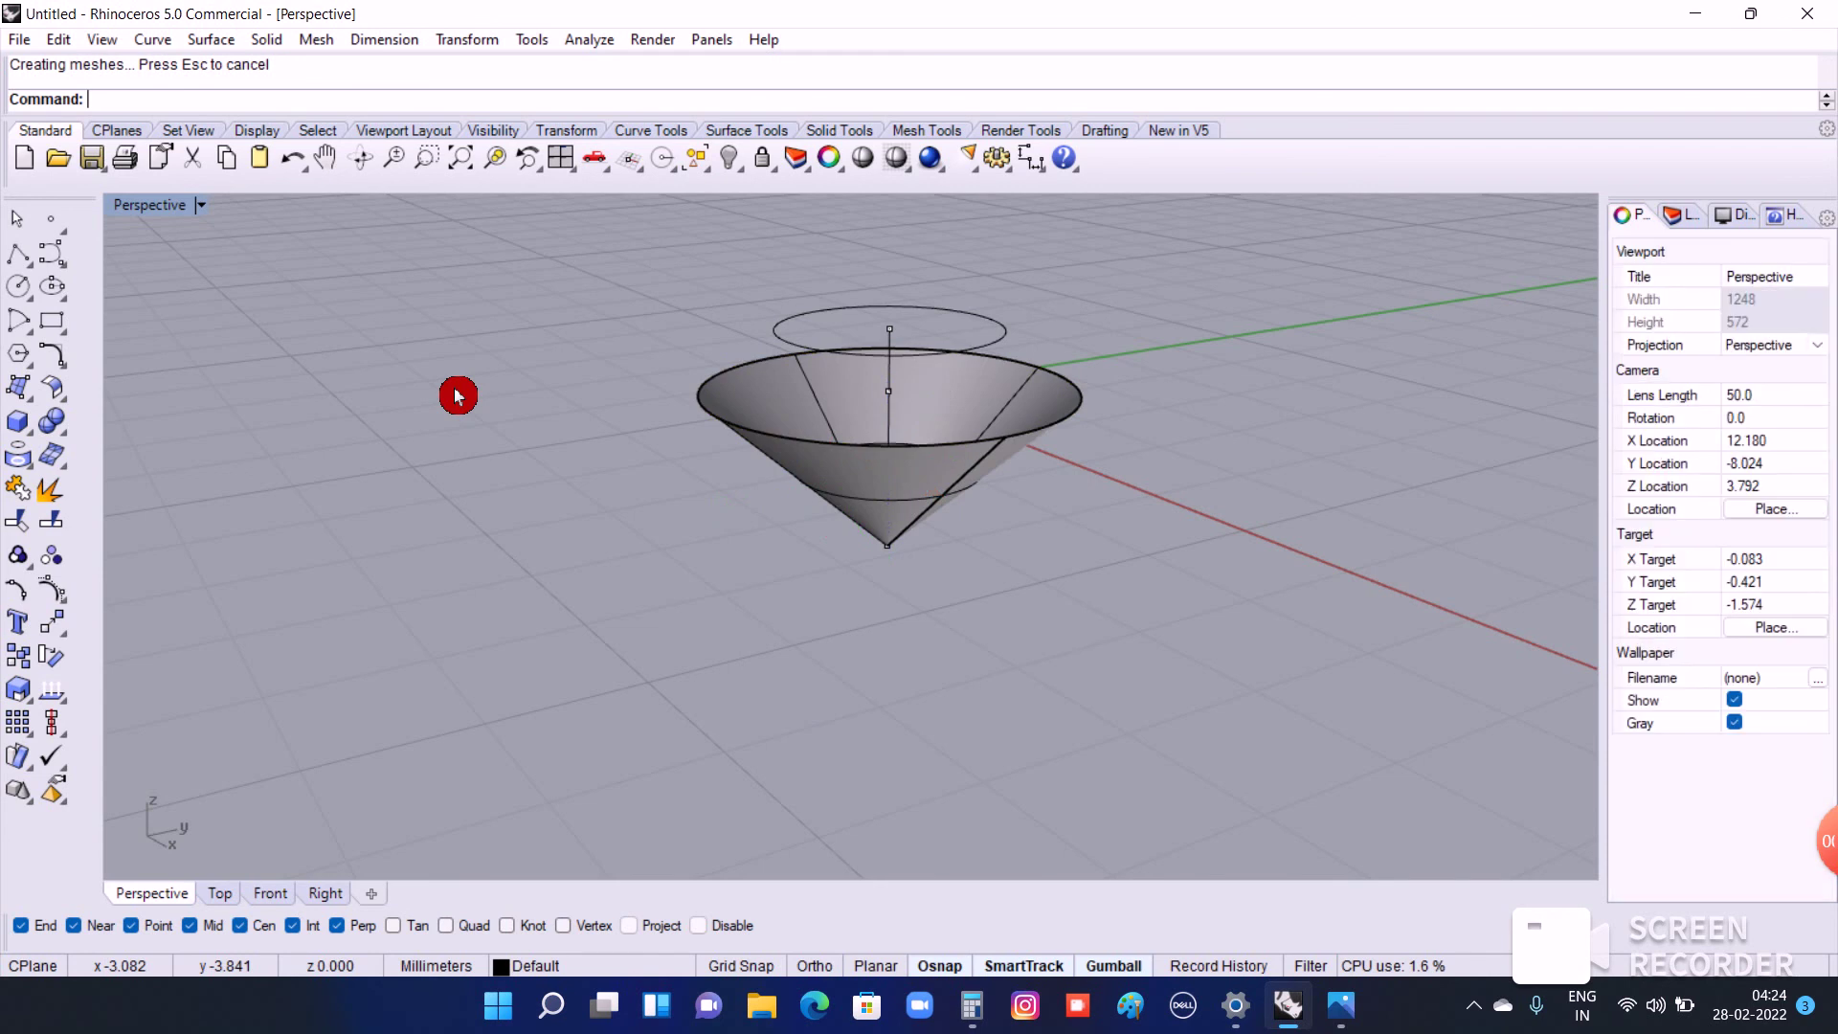
click(921, 469)
click(996, 518)
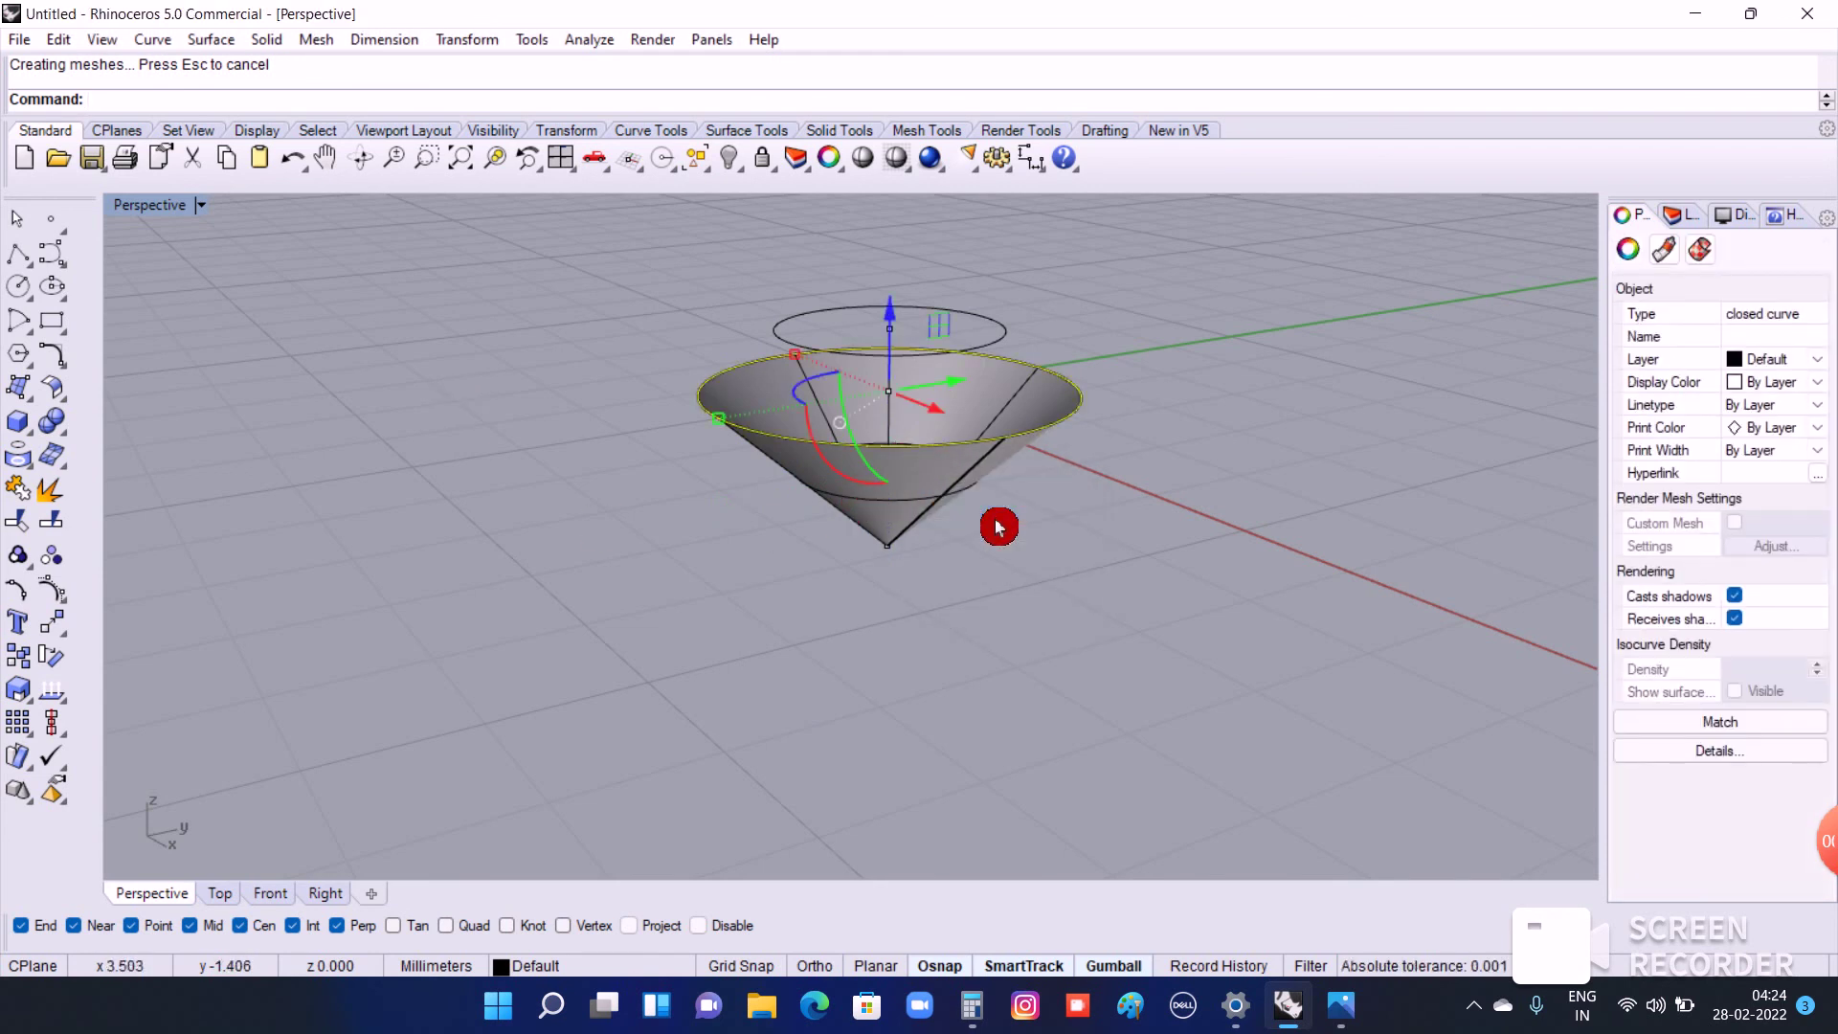
Step: Loft the crown surface from the large circle up to the raised inner circle
shift+click(1010, 362)
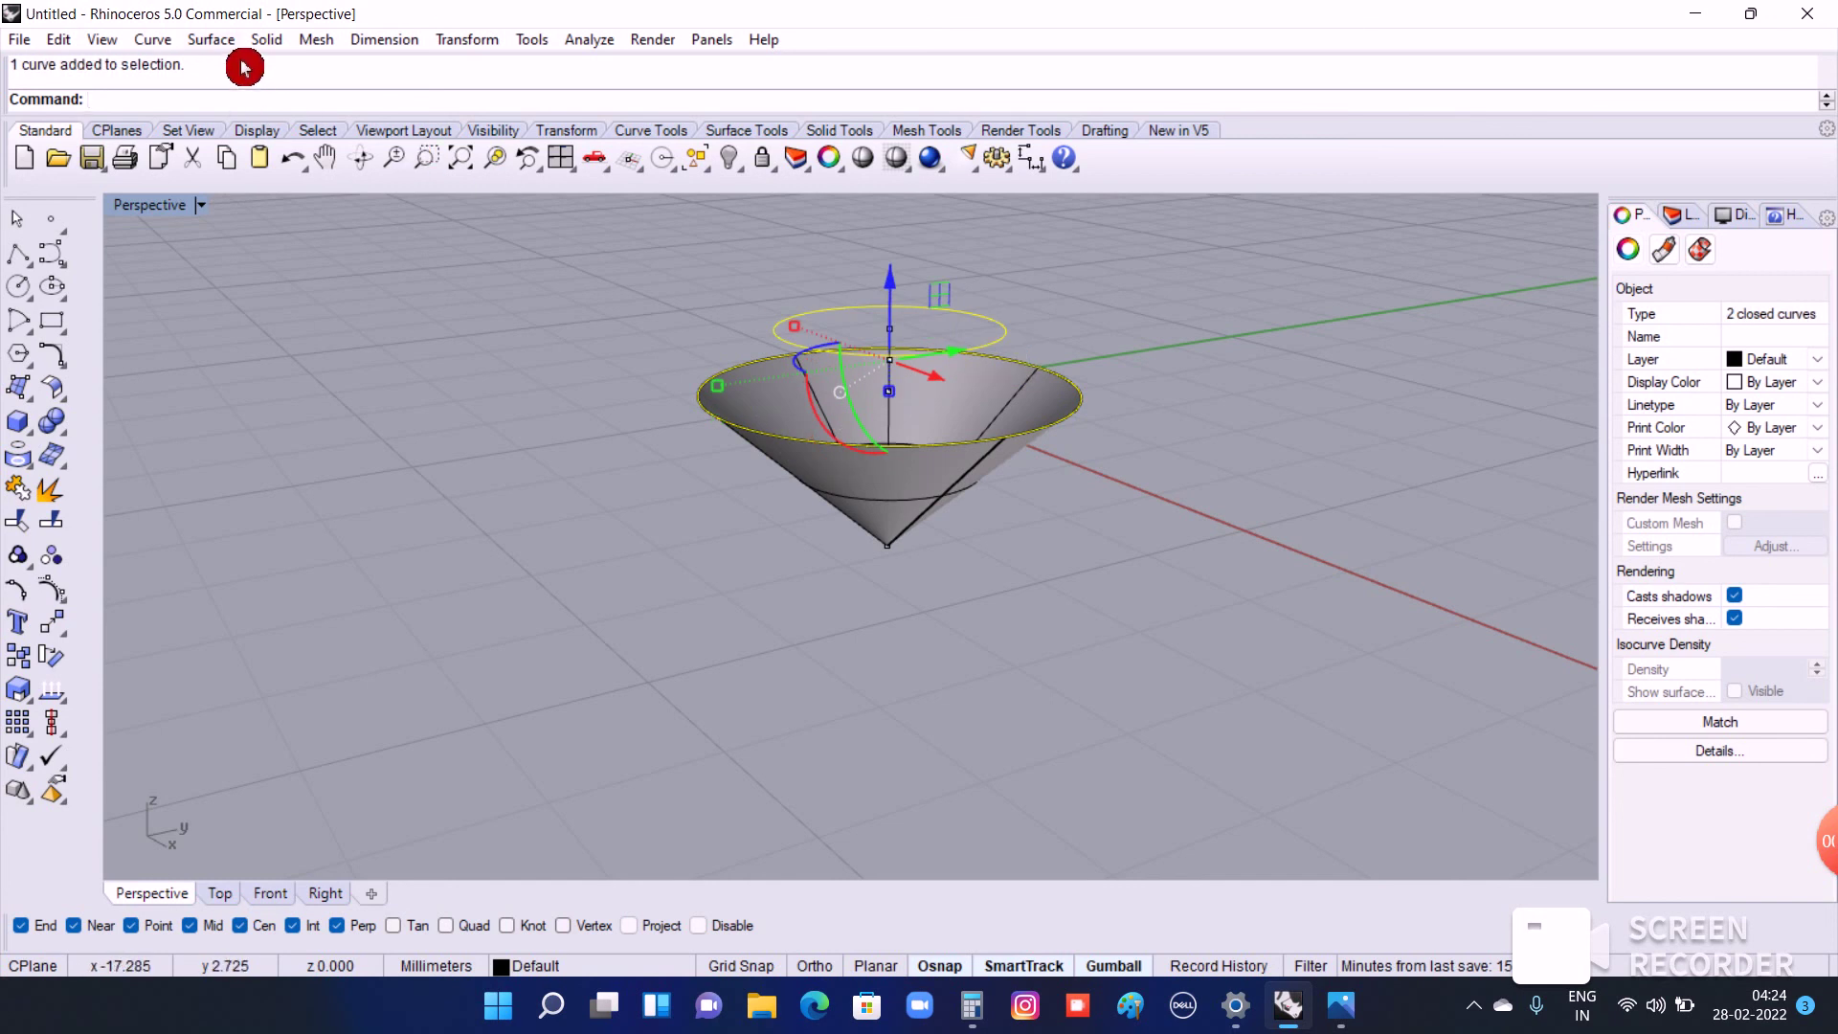
click(213, 39)
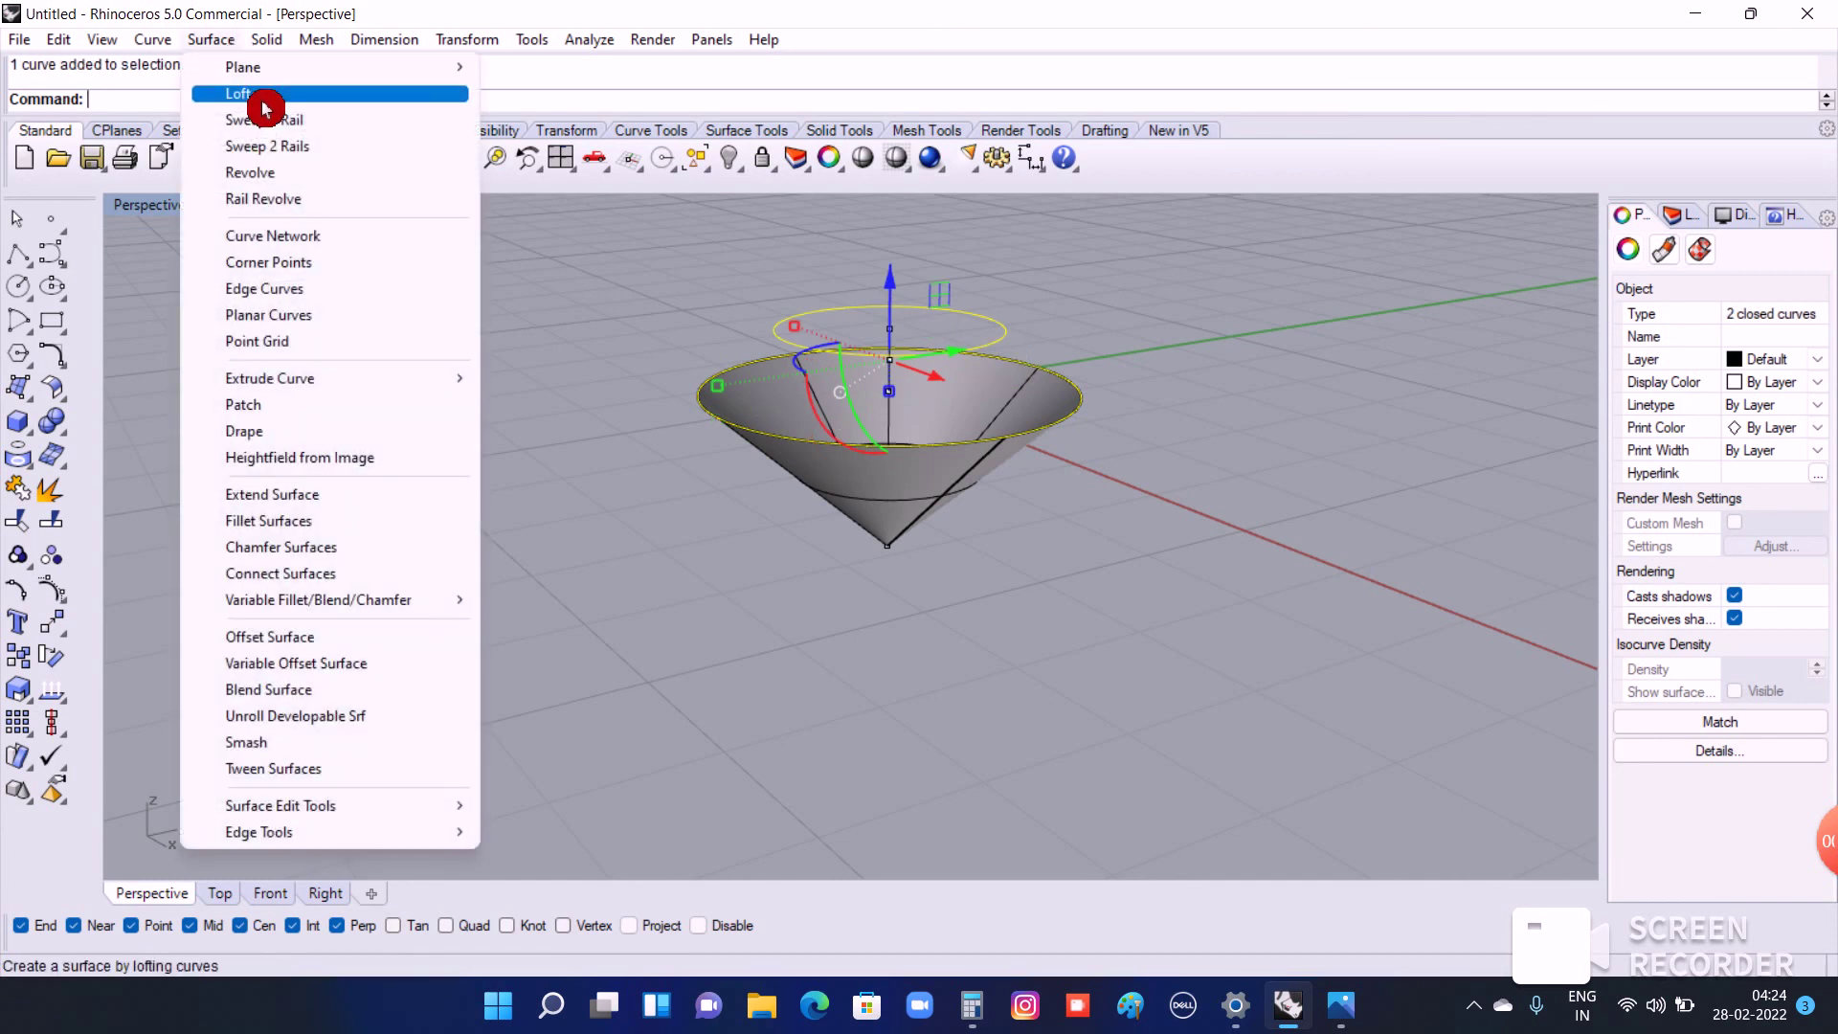
click(265, 96)
key(Return)
key(Return)
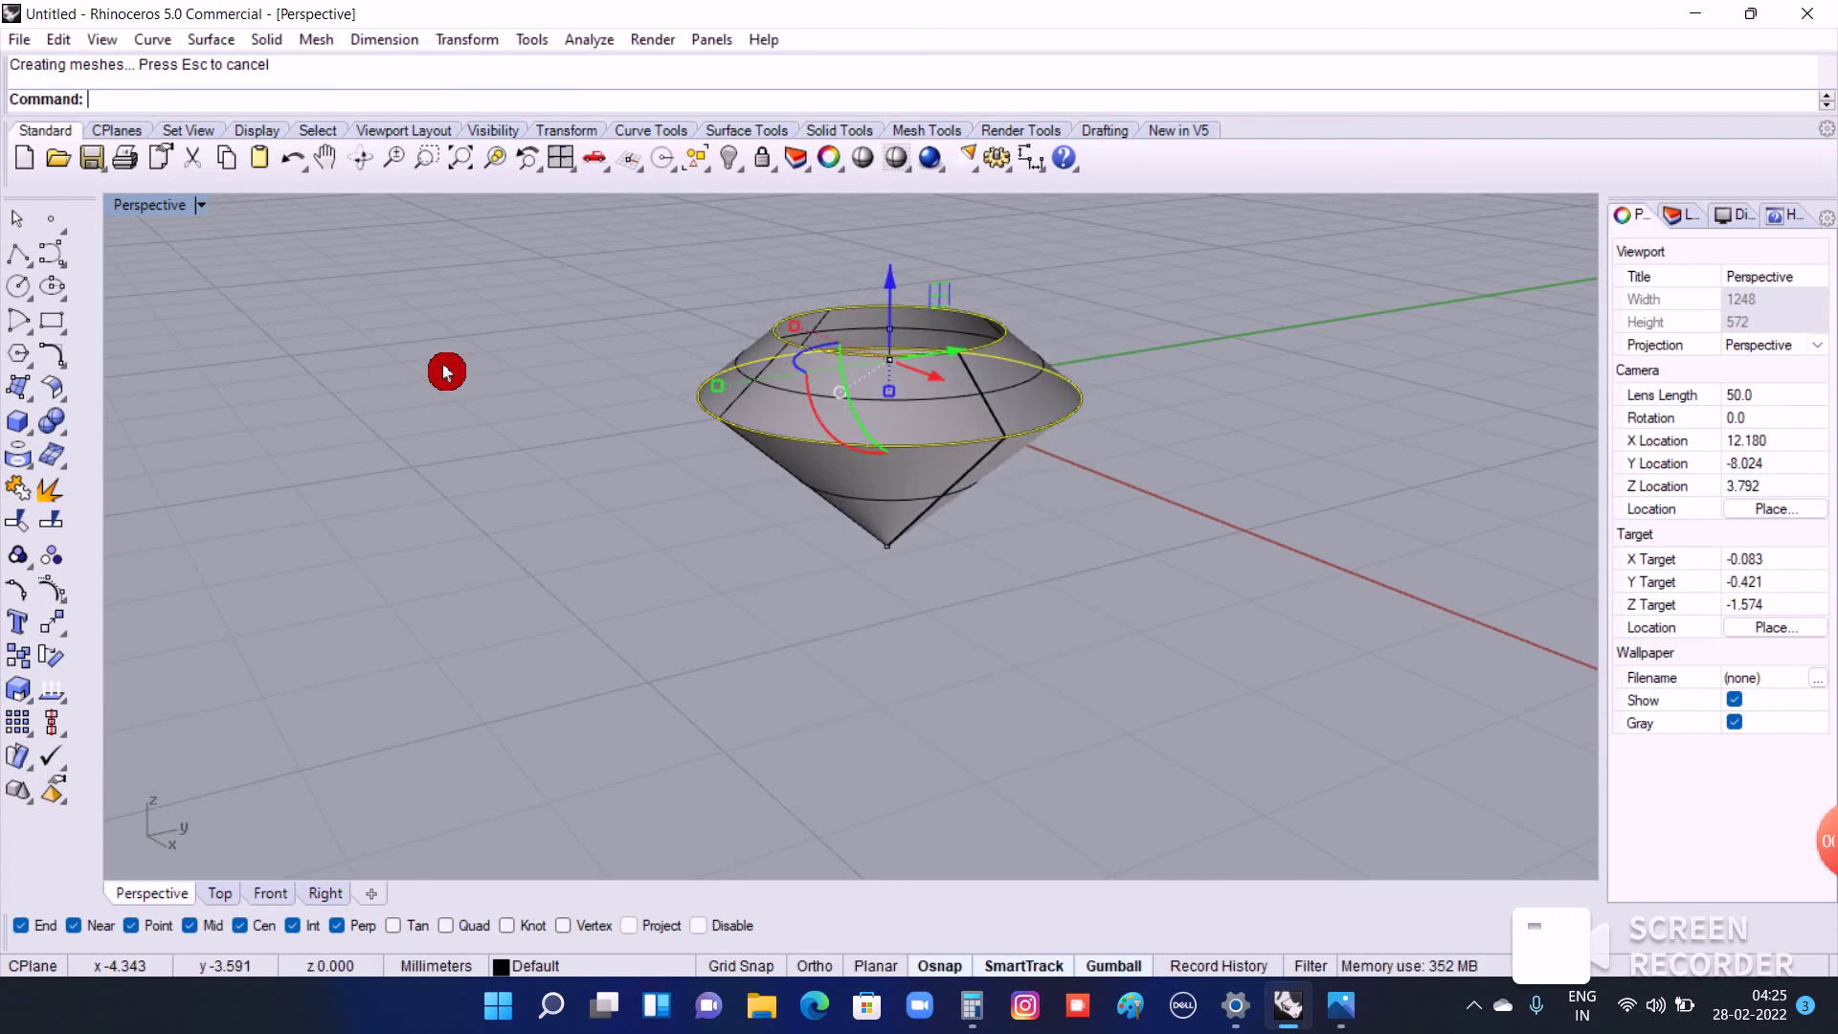
key(Escape)
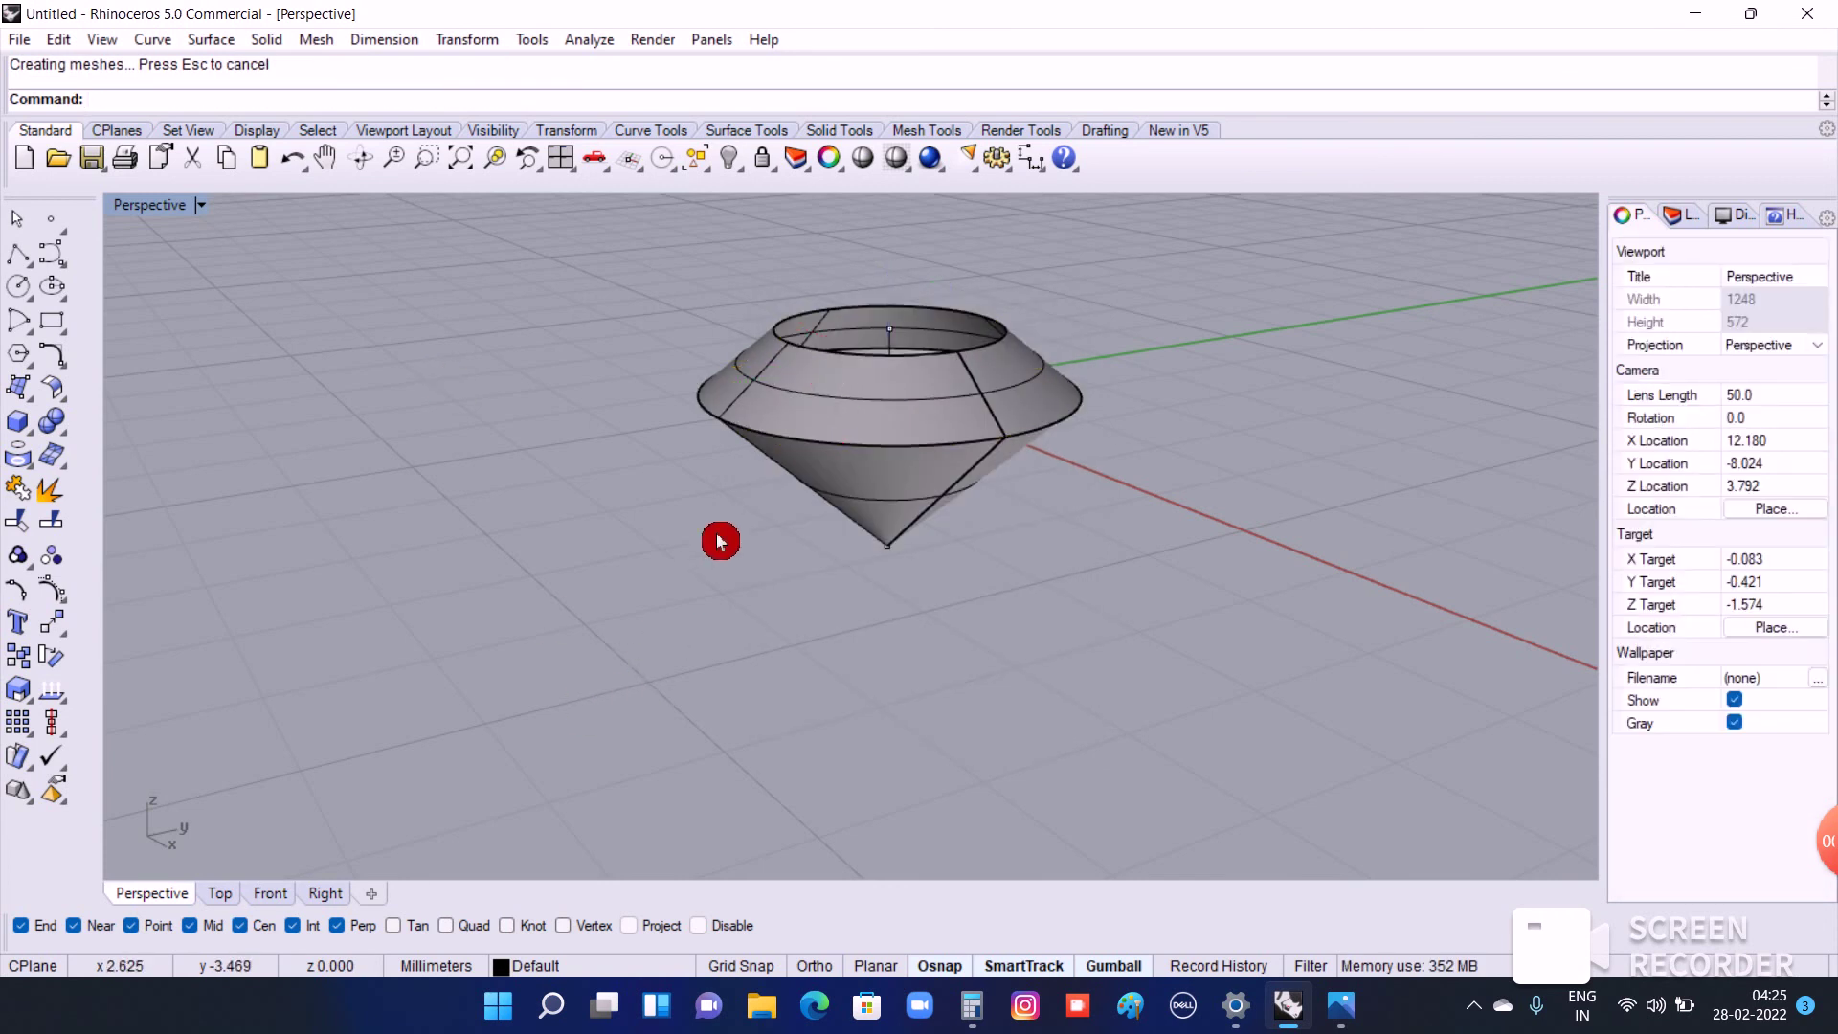
right_click(702, 547)
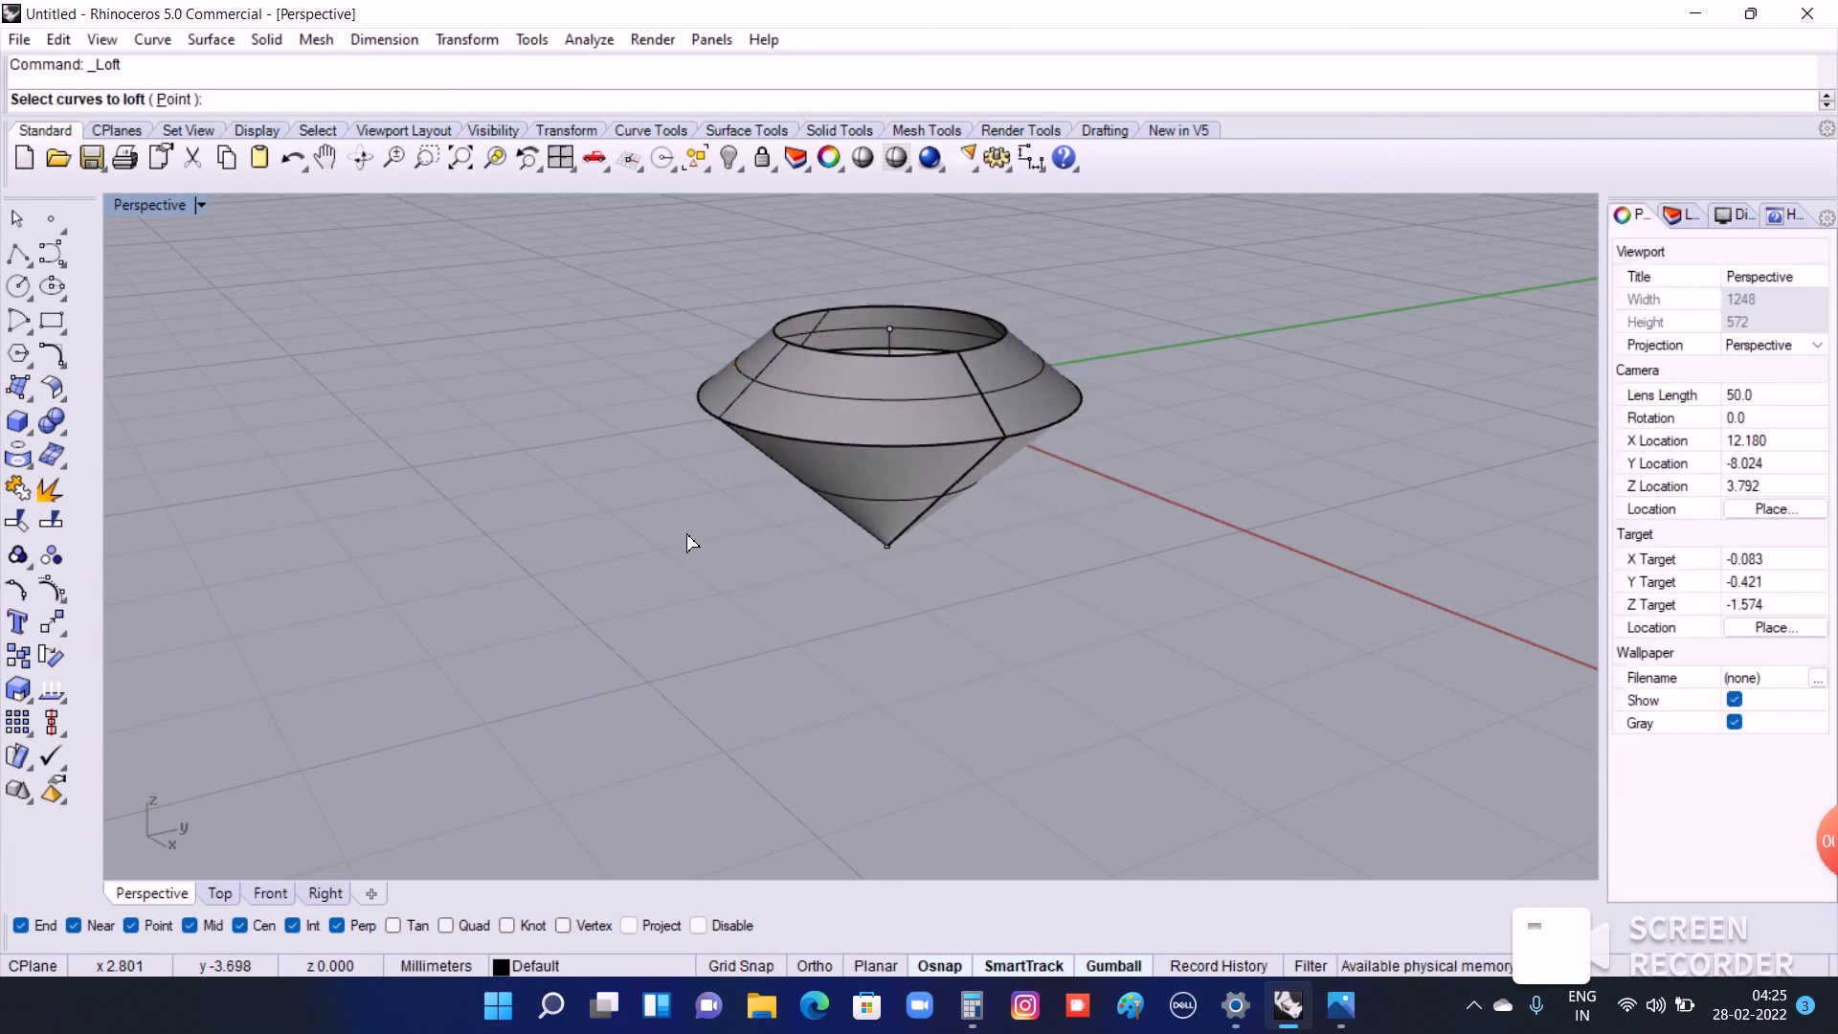
Step: Cancel the repeated loft, window-select the whole diamond, and Cap its open top
click(17, 222)
click(547, 454)
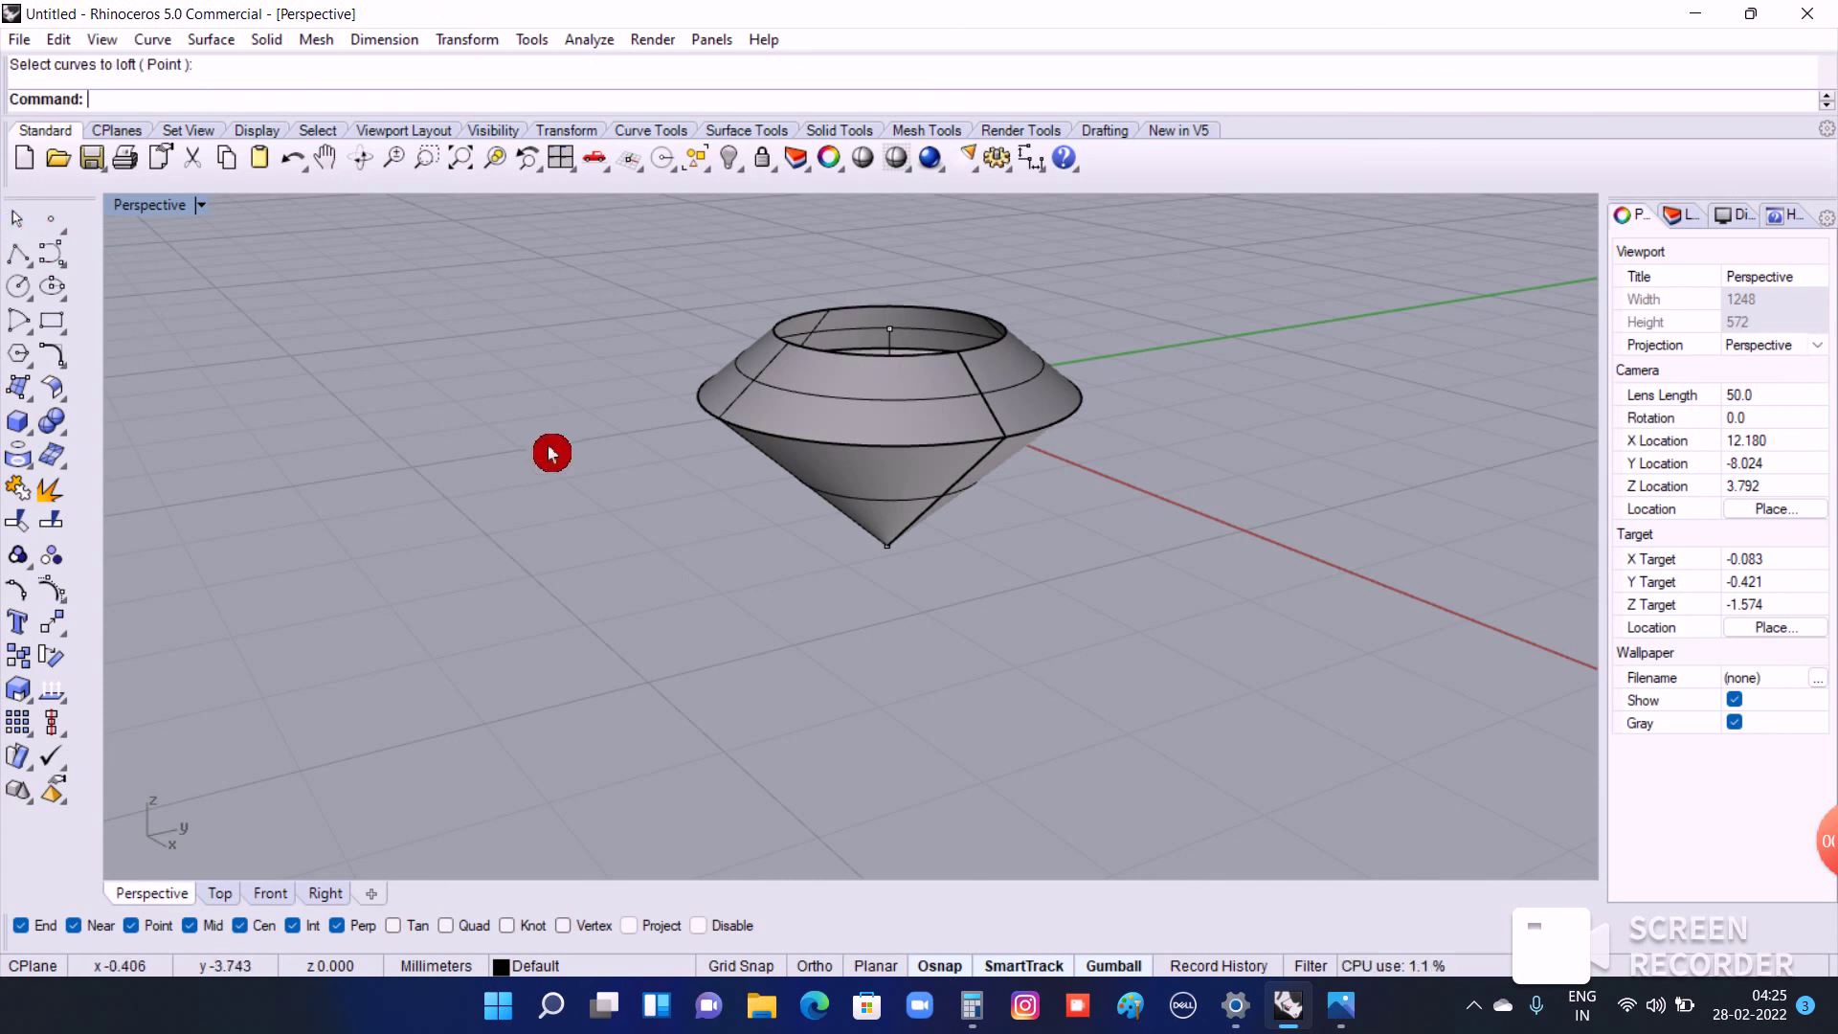
drag(651, 261, 1188, 658)
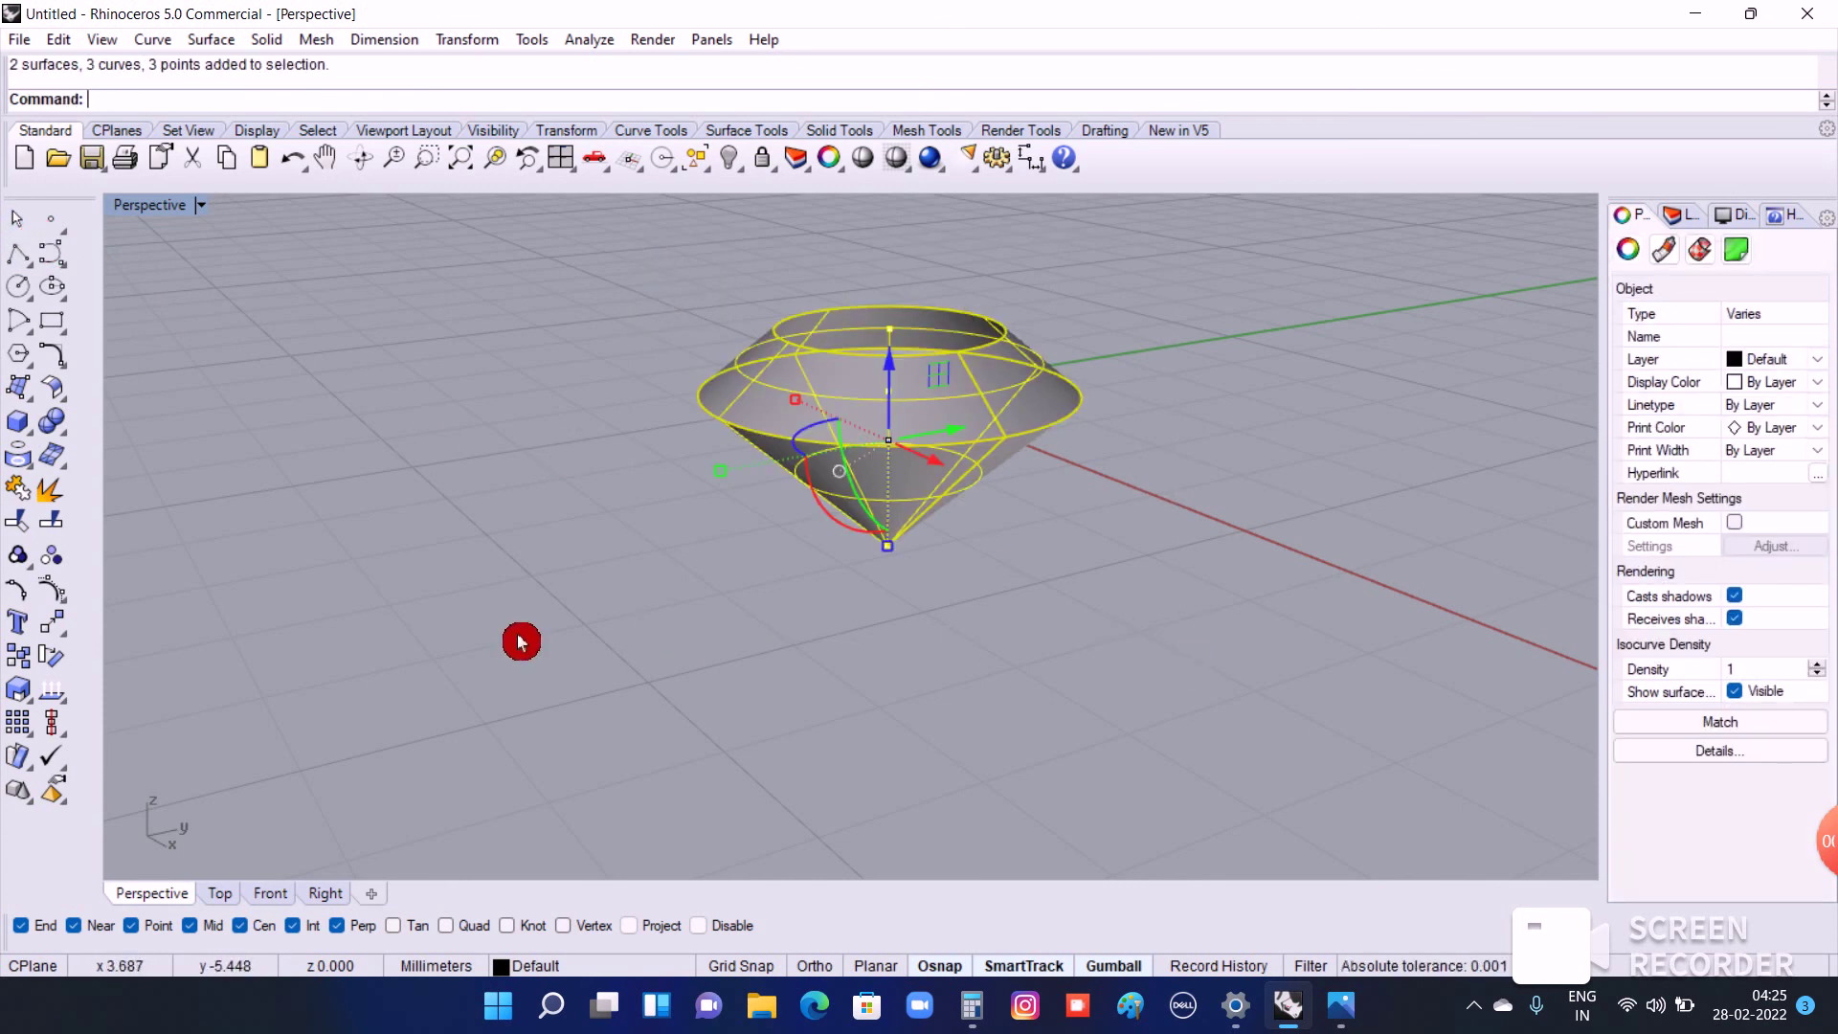
text(Cap)
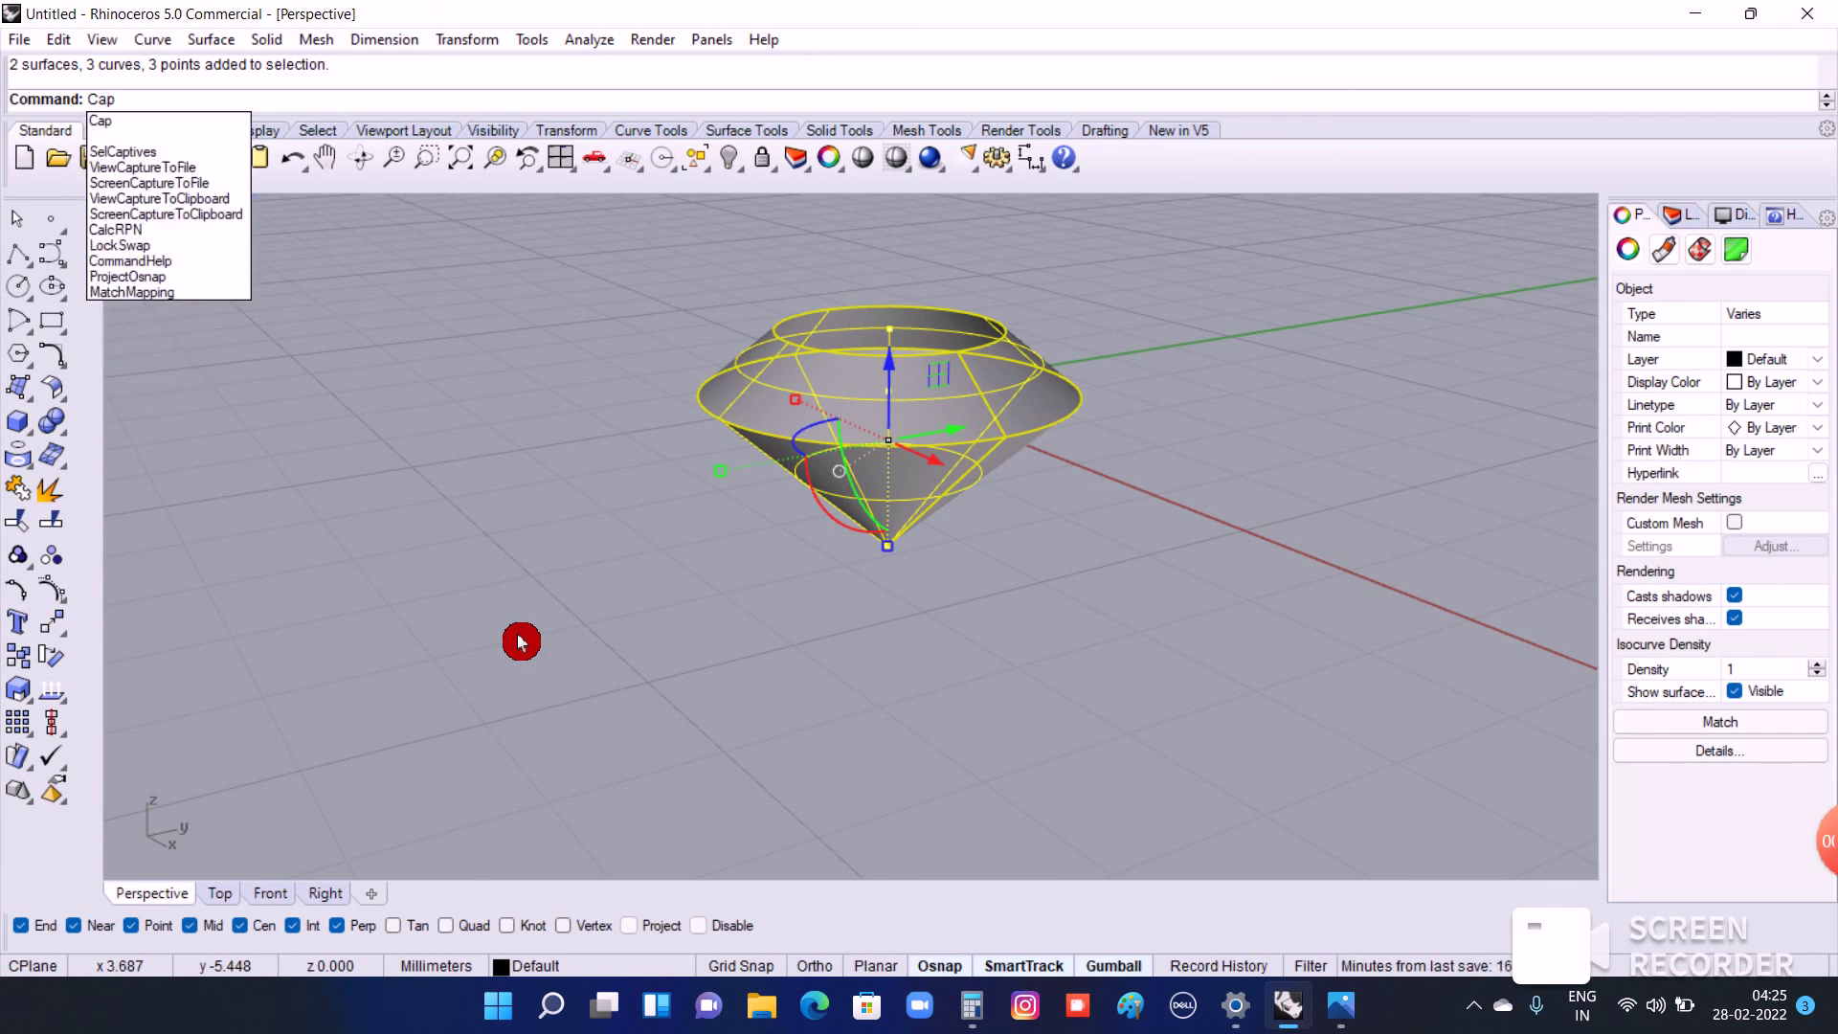
right_click(521, 641)
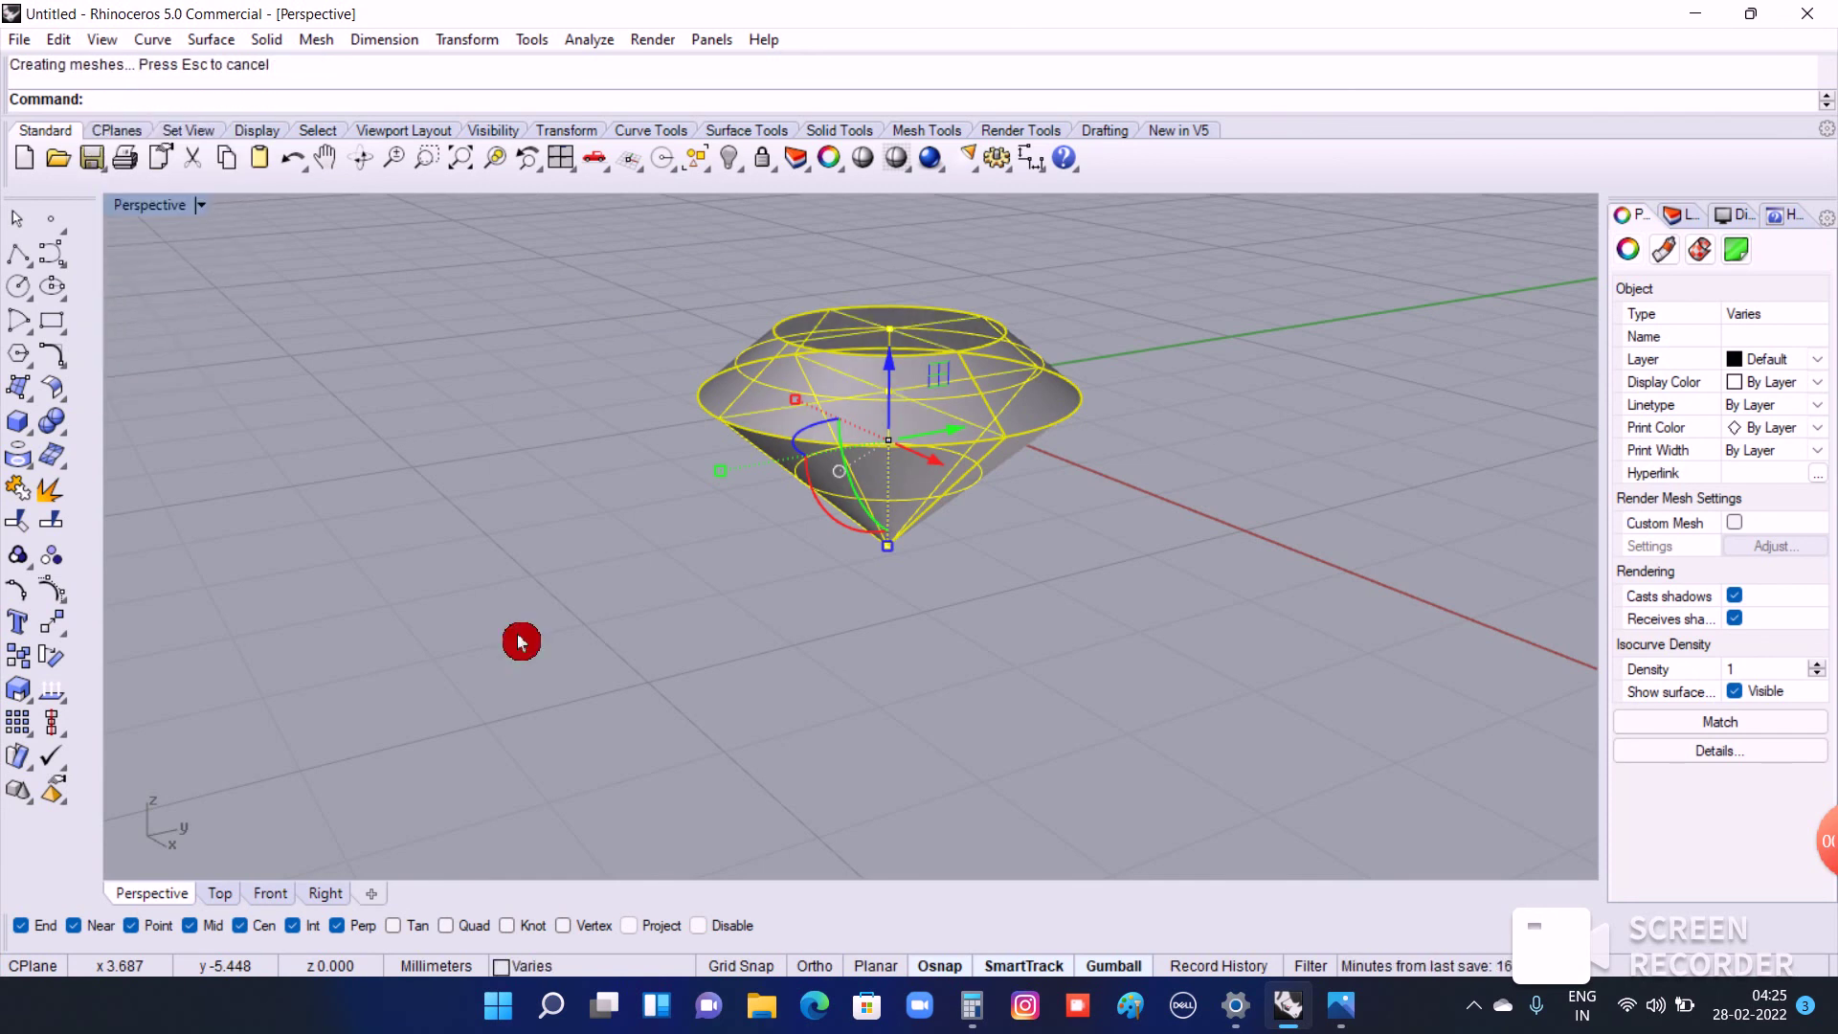